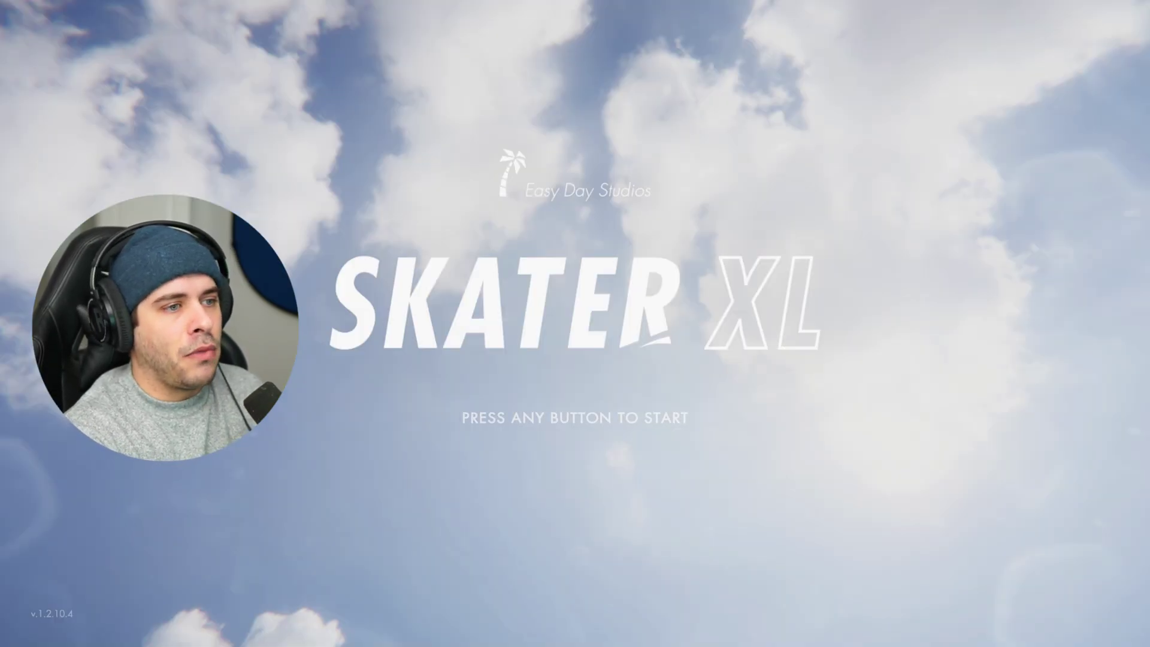
Start Skater XL, and in the Skatebit working mod list examine the mods compatible with Skater XL v1.2.2.8 (Alpha).
{"action": "key", "text": "Return"}
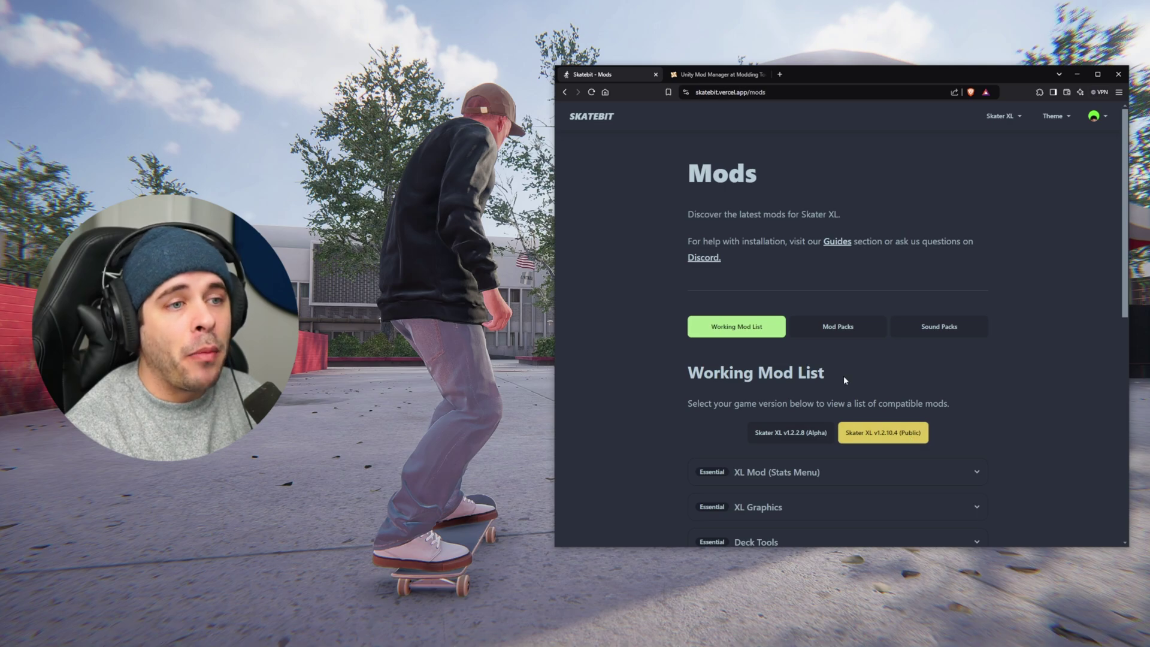
{"action": "scroll", "coordinate": [833, 366], "scroll_direction": "down", "scroll_amount": 5}
{"action": "scroll", "coordinate": [885, 224], "scroll_direction": "down", "scroll_amount": 2}
{"action": "scroll", "coordinate": [884, 225], "scroll_direction": "up", "scroll_amount": 3}
{"action": "scroll", "coordinate": [874, 216], "scroll_direction": "down", "scroll_amount": 3}
{"action": "scroll", "coordinate": [867, 208], "scroll_direction": "up", "scroll_amount": 3}
{"action": "left_click", "coordinate": [828, 190]}
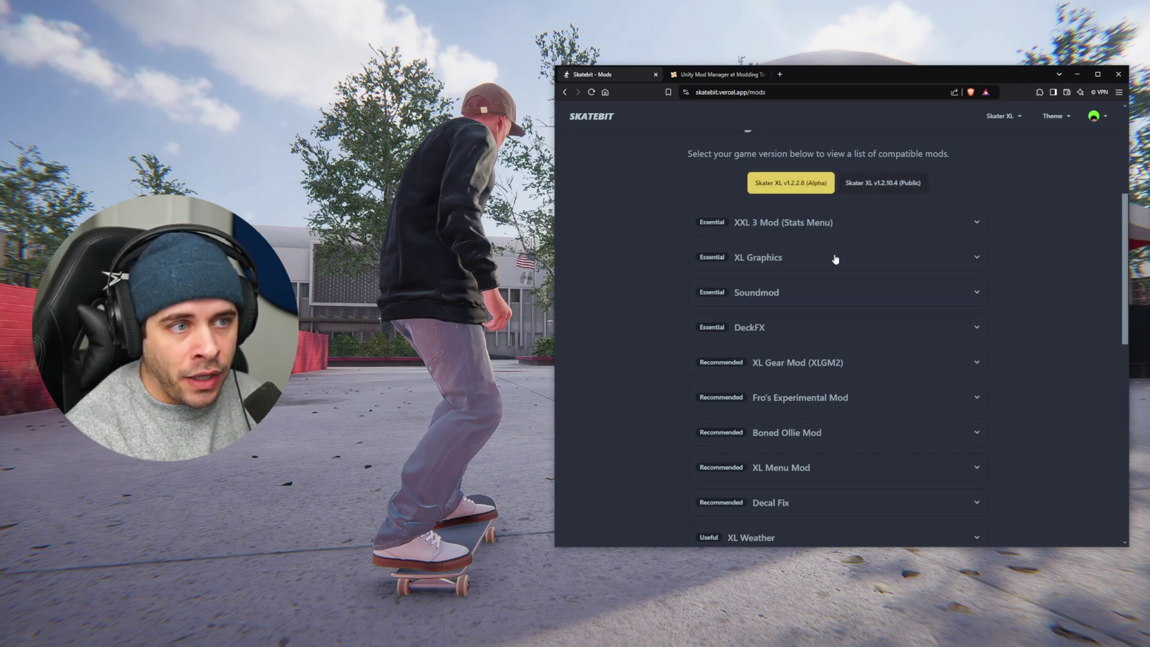
{"action": "scroll", "coordinate": [836, 259], "scroll_direction": "down", "scroll_amount": 5}
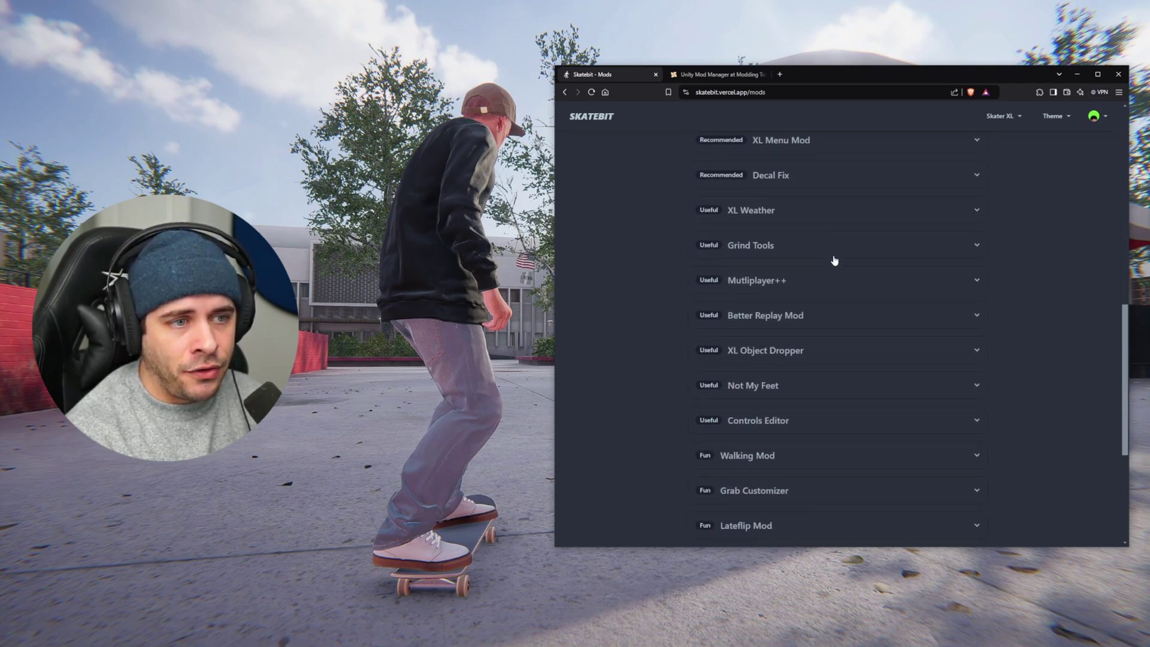
{"action": "scroll", "coordinate": [834, 260], "scroll_direction": "down", "scroll_amount": 2}
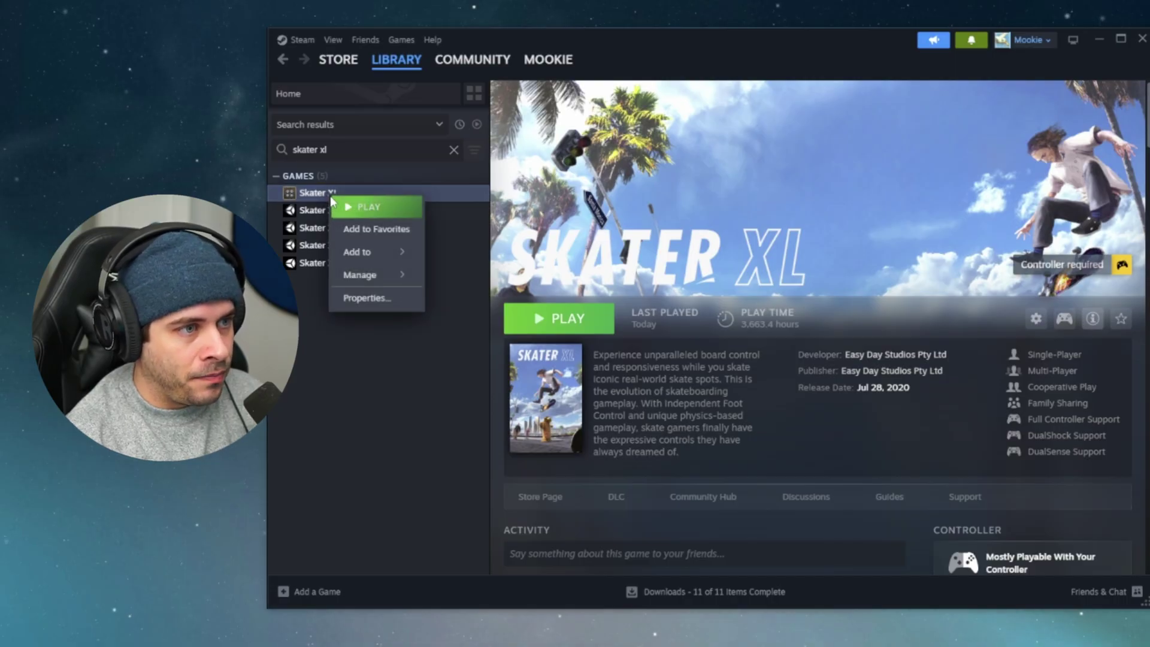
In Steam, opt Skater XL into the "alpha - alpha builds" beta and close the game's properties.
{"action": "left_click", "coordinate": [366, 297]}
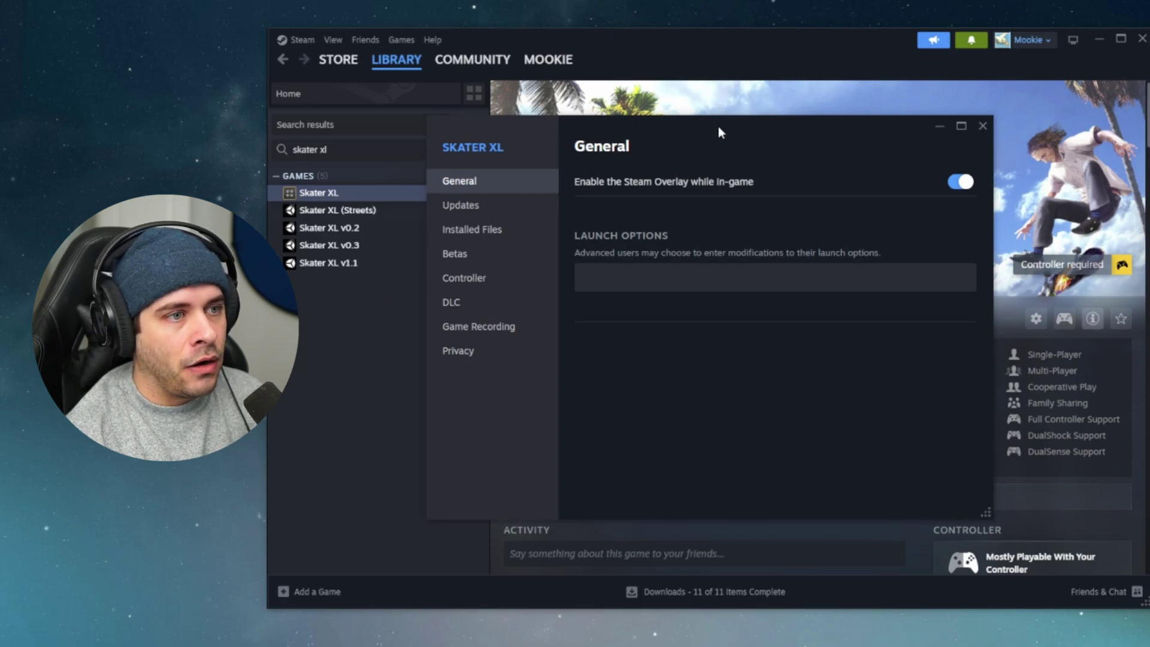
{"action": "left_click", "coordinate": [467, 263]}
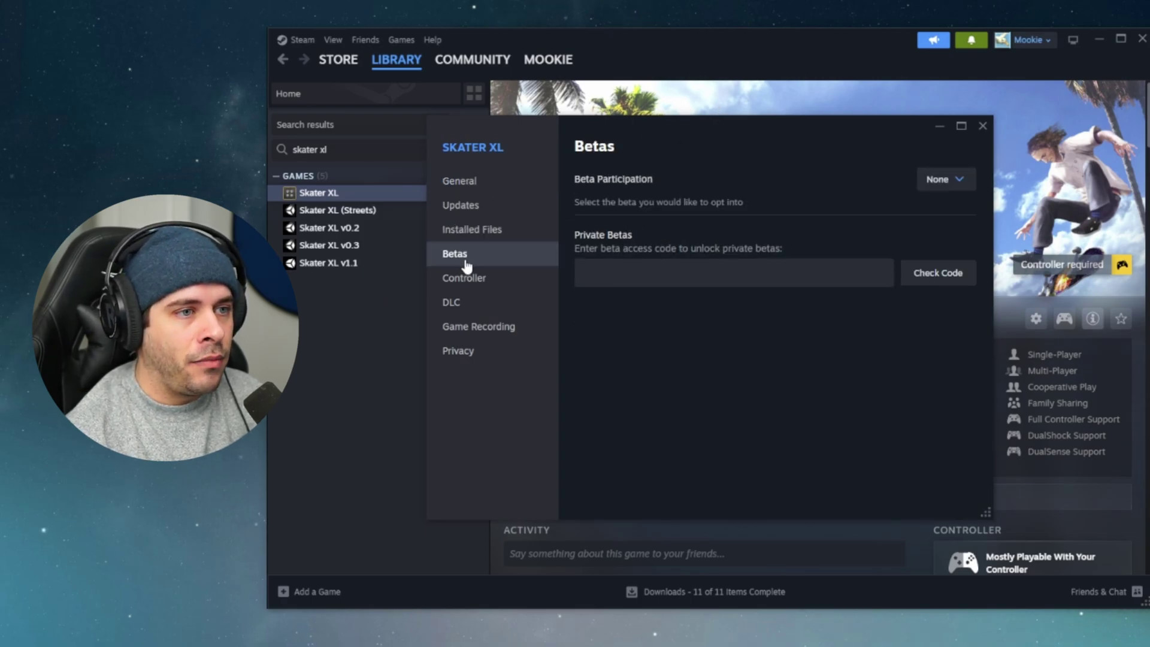
{"action": "left_click", "coordinate": [931, 179]}
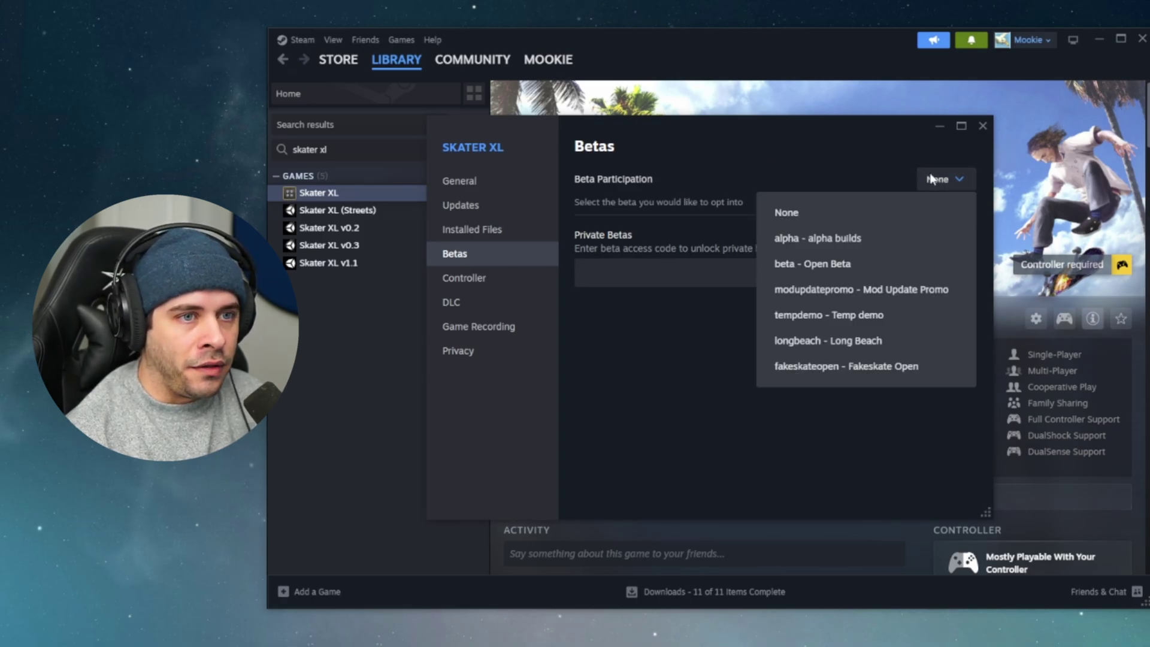
{"action": "left_click", "coordinate": [863, 240]}
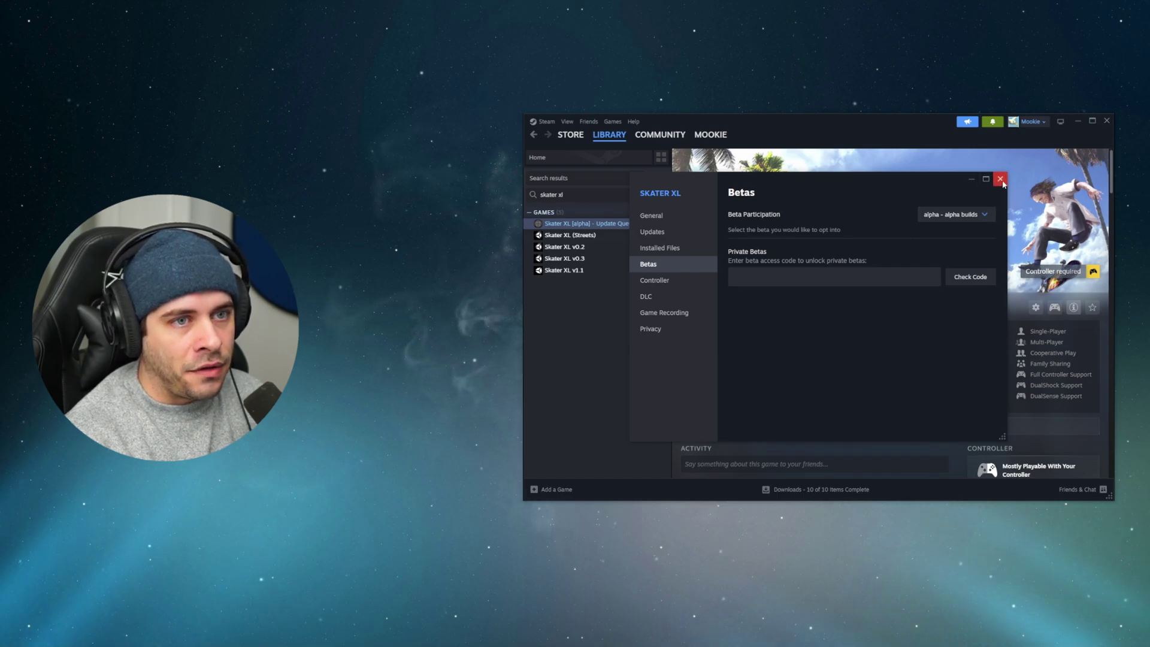
{"action": "left_click", "coordinate": [1000, 179]}
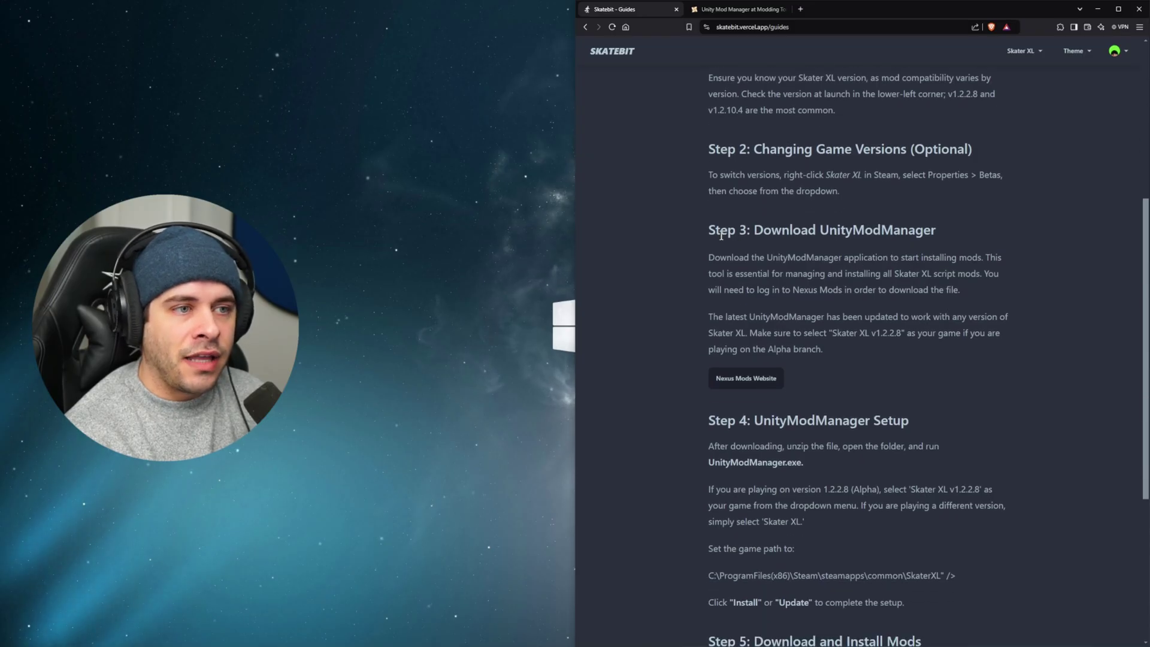
Follow the Skatebit guide to Nexus Mods and save the UnityModManager zip to the Desktop using the slow download.
{"action": "left_click_drag", "start_coordinate": [712, 233], "coordinate": [880, 232]}
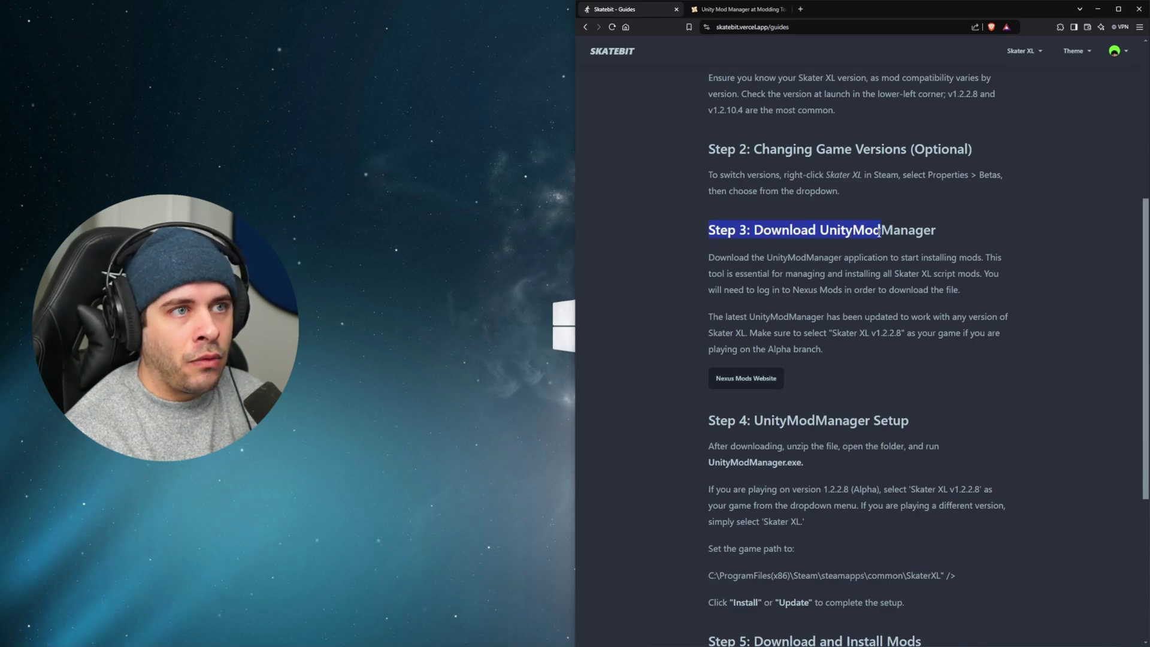
{"action": "left_click", "coordinate": [745, 379]}
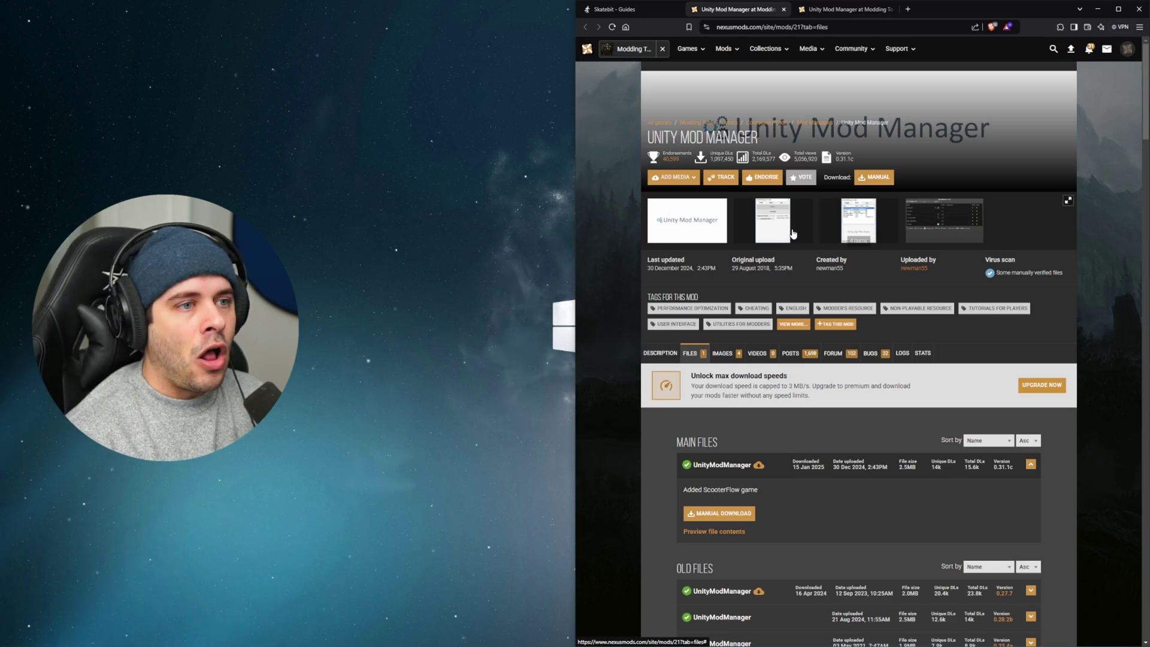
{"action": "scroll", "coordinate": [793, 234], "scroll_direction": "down", "scroll_amount": 2}
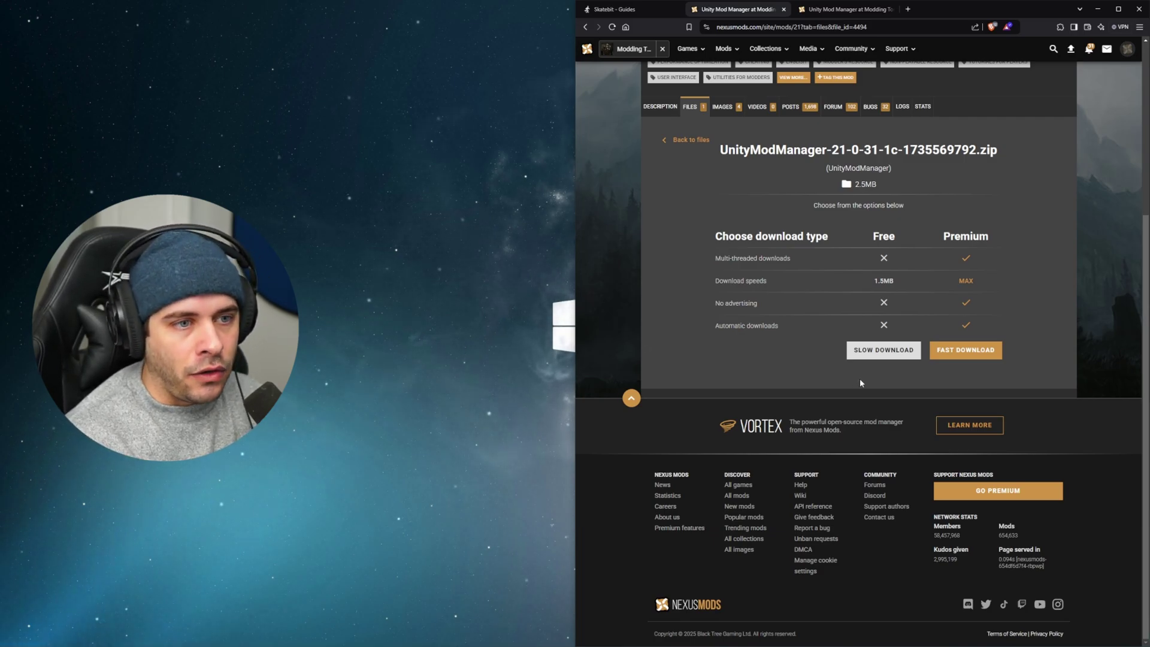
{"action": "left_click", "coordinate": [884, 351]}
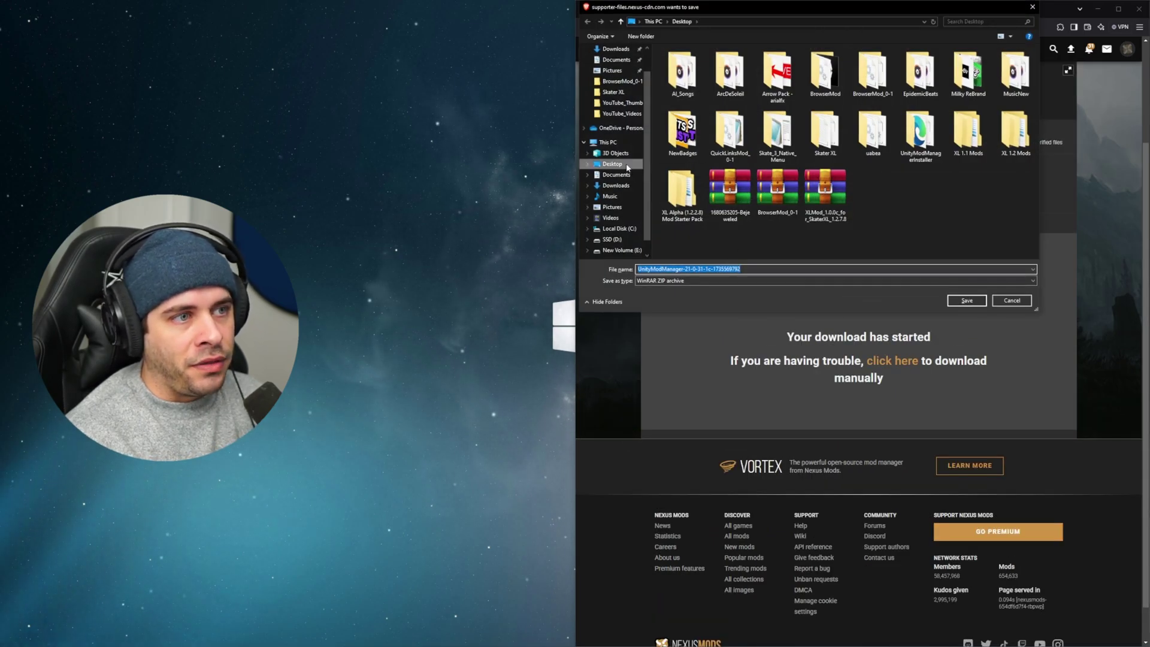
{"action": "left_click", "coordinate": [967, 300]}
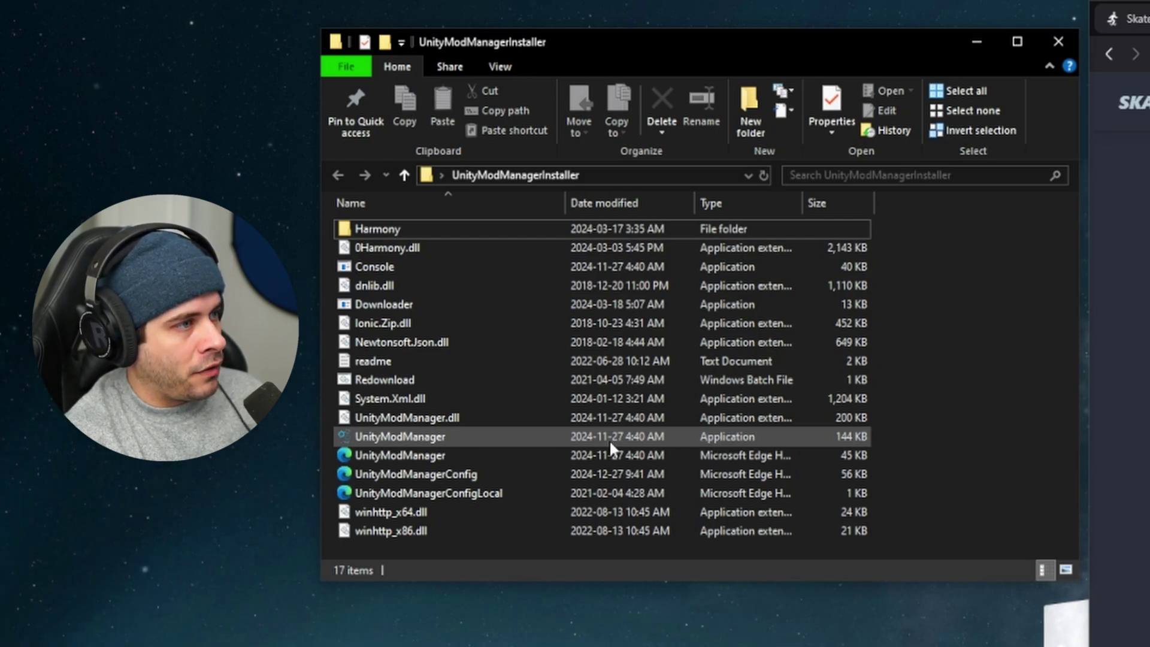
Run UnityModManager from the UnityModManagerInstaller folder and choose Skater XL 1.2.2.8 as the game.
{"action": "left_click", "coordinate": [362, 435]}
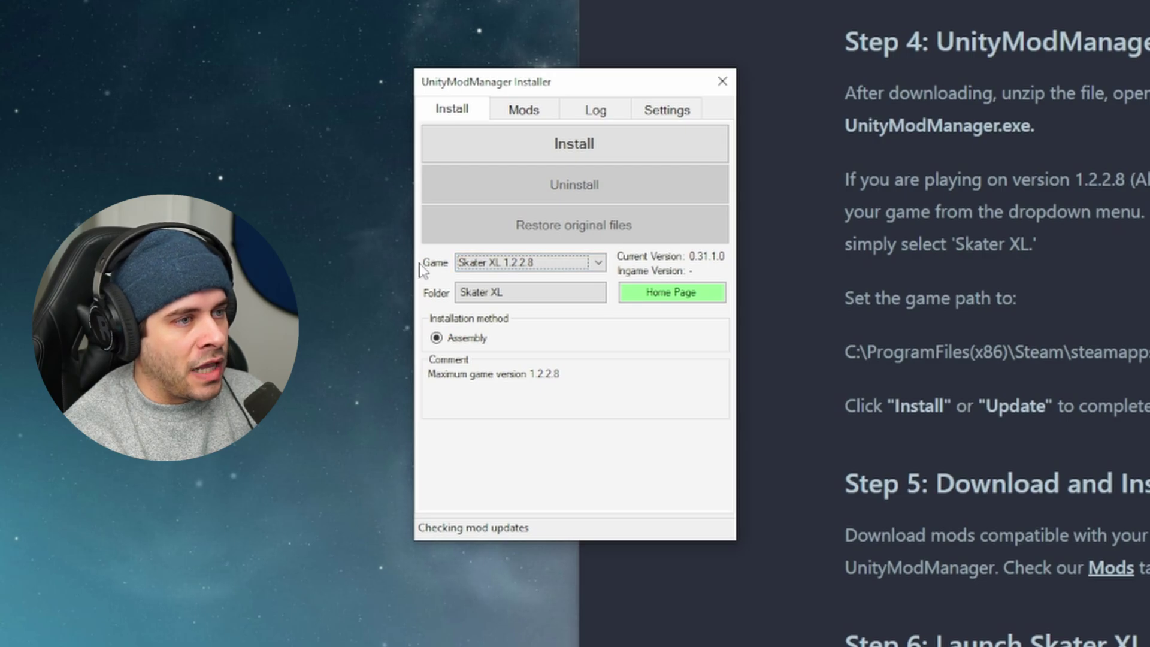
{"action": "left_click", "coordinate": [493, 265]}
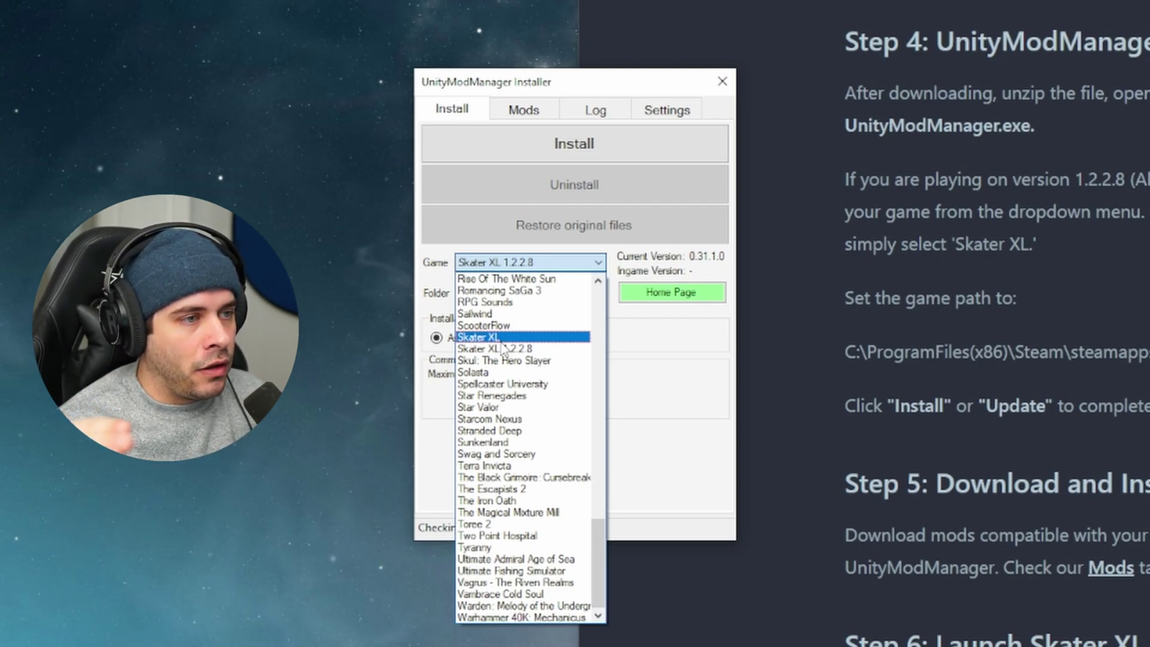
{"action": "left_click", "coordinate": [502, 338]}
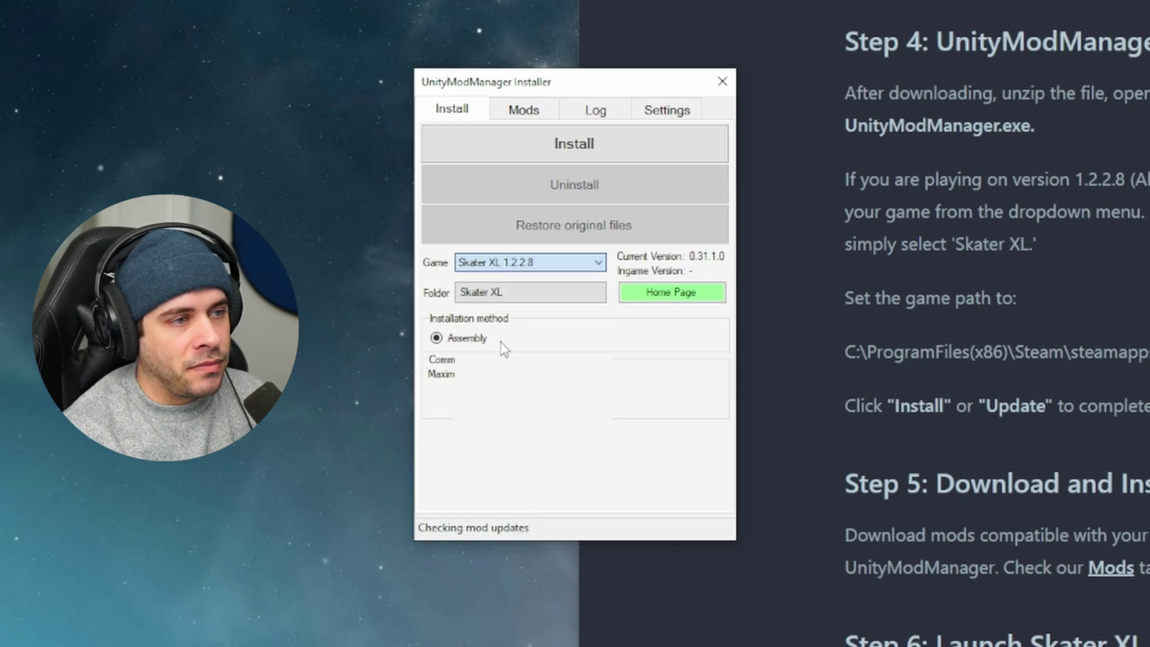
{"action": "left_click", "coordinate": [500, 264]}
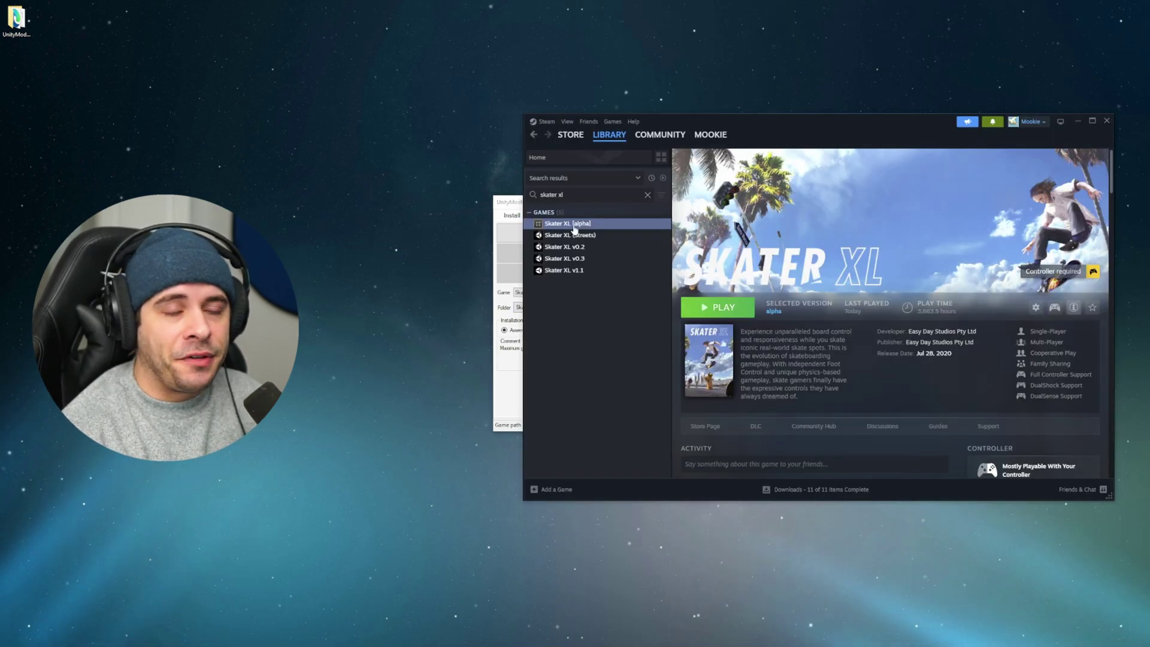
In the Steam library, browse the local files of Skater XL [alpha] to show its installation folder.
{"action": "right_click", "coordinate": [574, 228]}
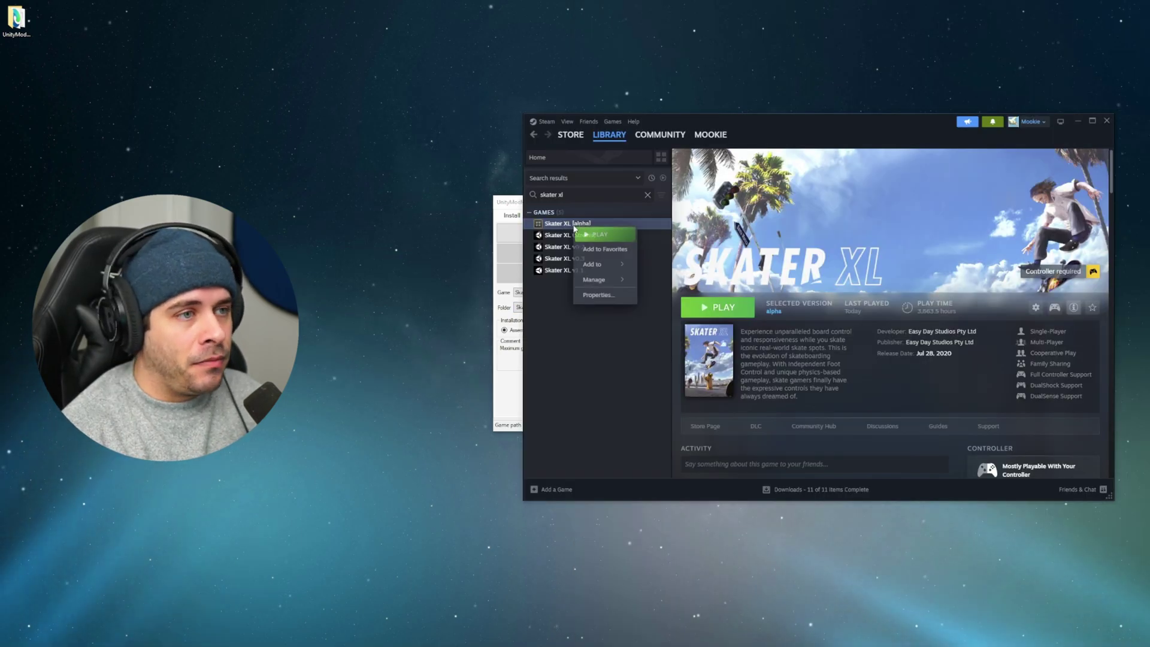
{"action": "mouse_move", "coordinate": [632, 279]}
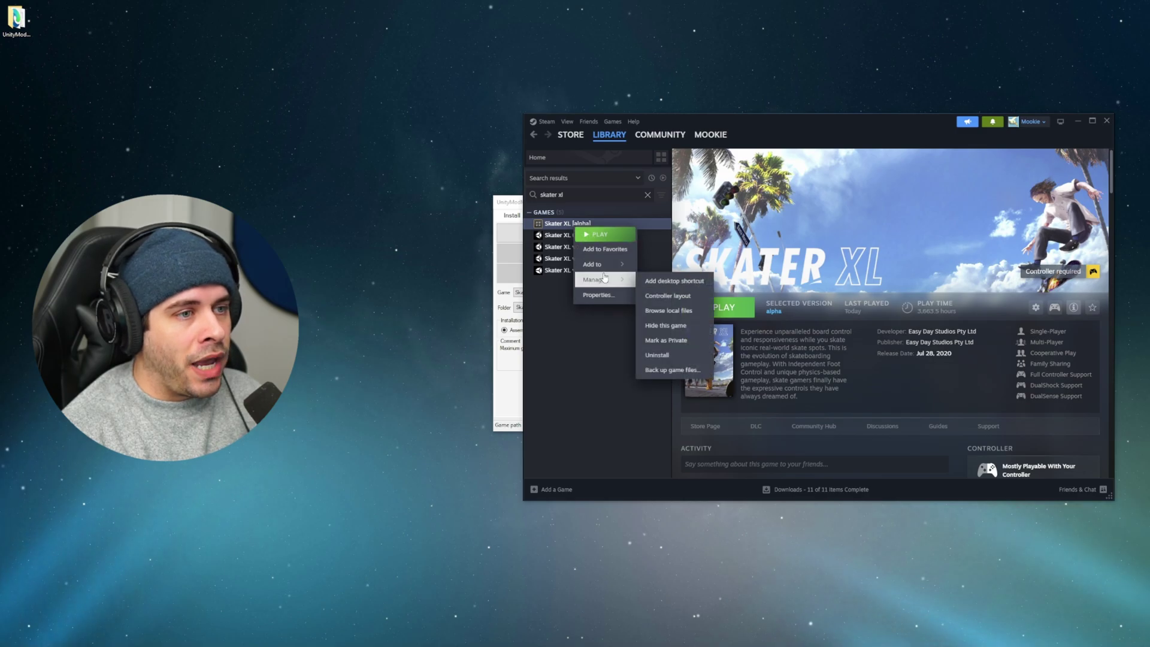
{"action": "left_click", "coordinate": [674, 312]}
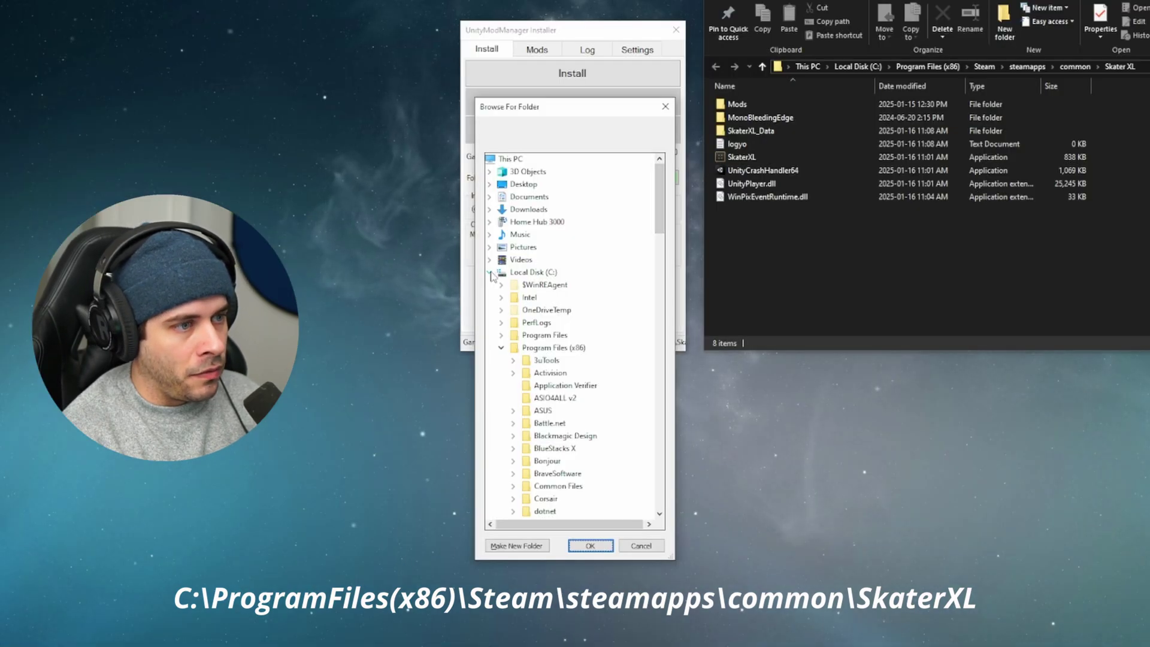
Set the UnityModManager game folder to Program Files (x86)\Steam\steamapps\common\Skater XL on the C: drive.
{"action": "left_click", "coordinate": [490, 273]}
{"action": "double_click", "coordinate": [528, 276]}
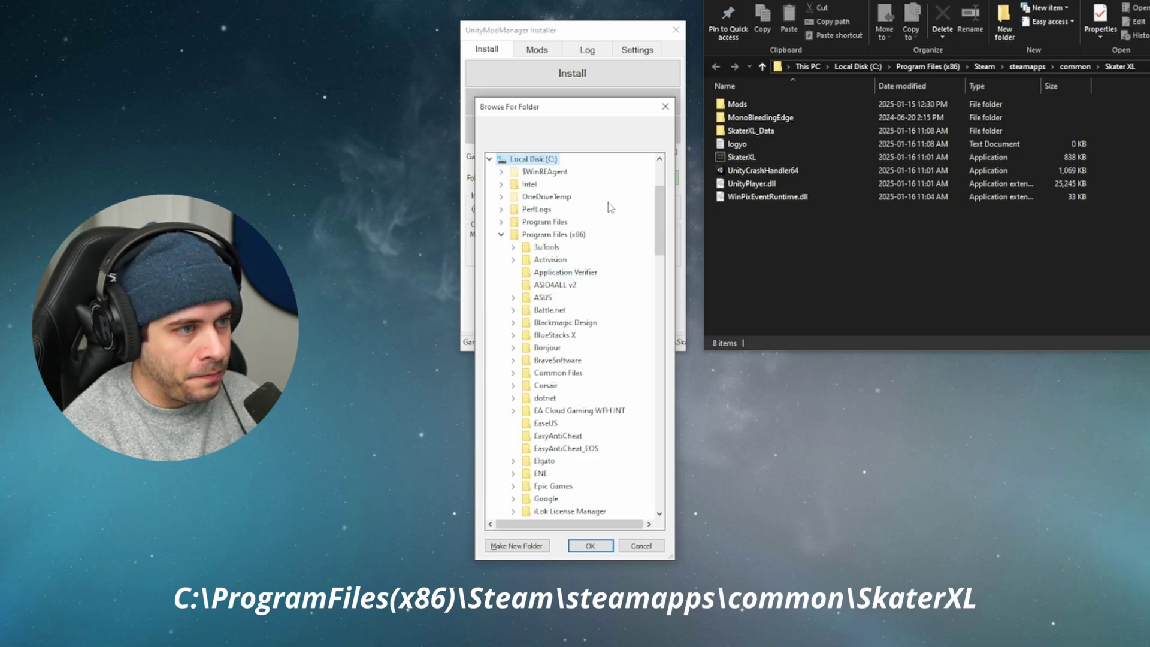
{"action": "left_click", "coordinate": [563, 234]}
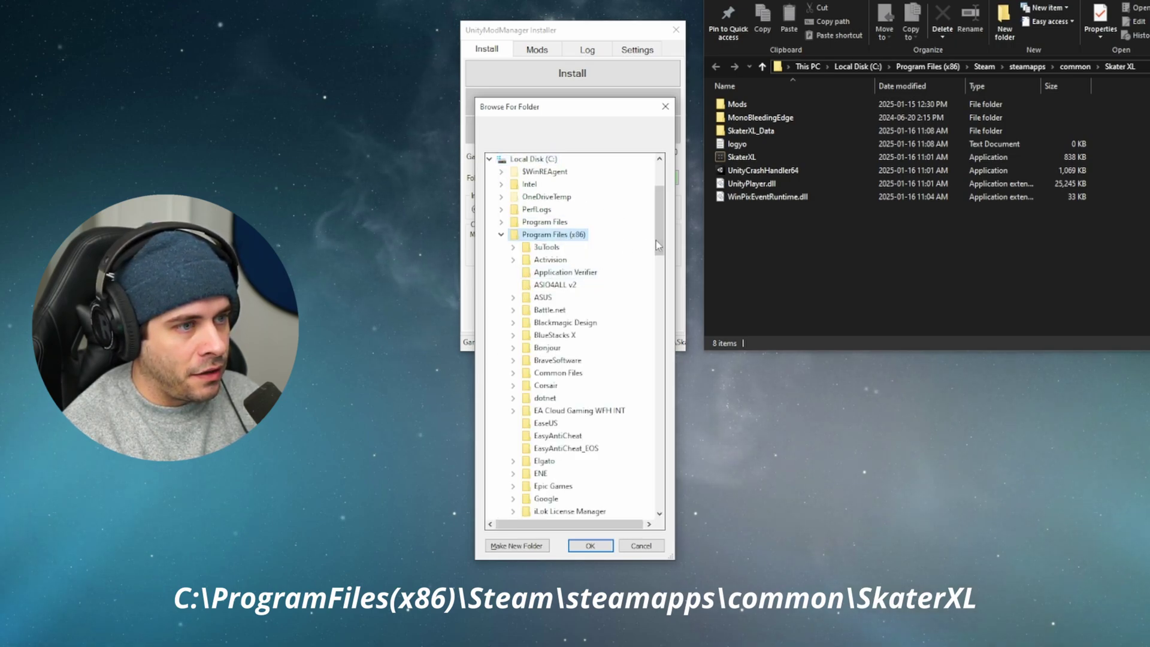
{"action": "left_click_drag", "start_coordinate": [656, 239], "coordinate": [659, 368]}
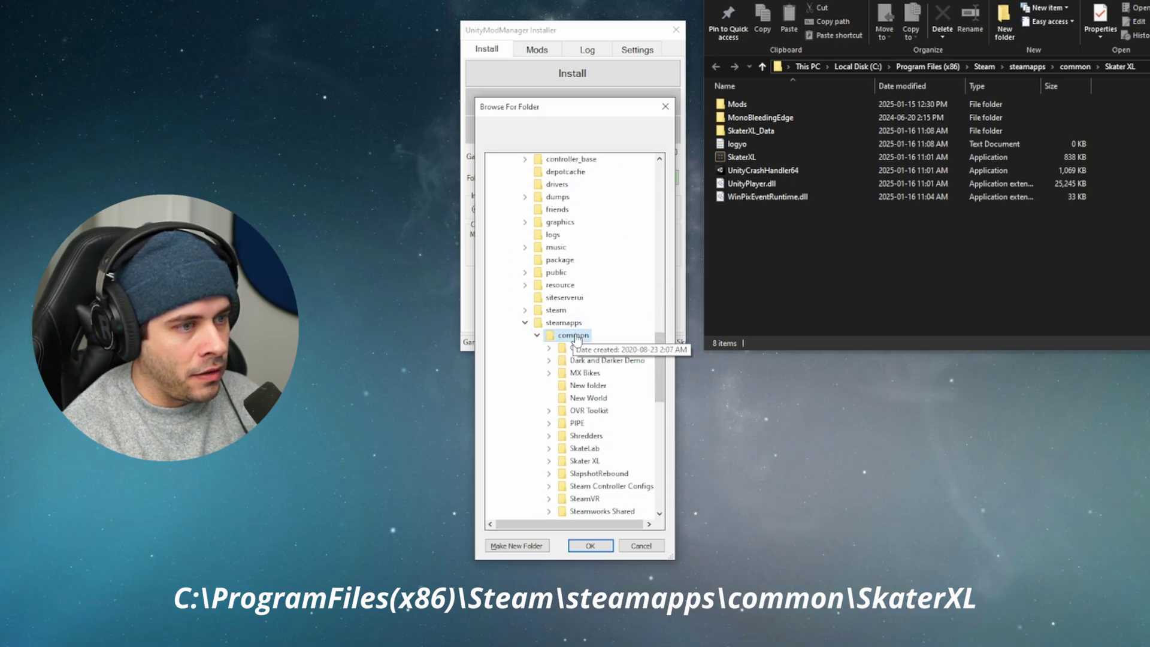
{"action": "left_click", "coordinate": [577, 337]}
{"action": "scroll", "coordinate": [583, 328], "scroll_direction": "down", "scroll_amount": 4}
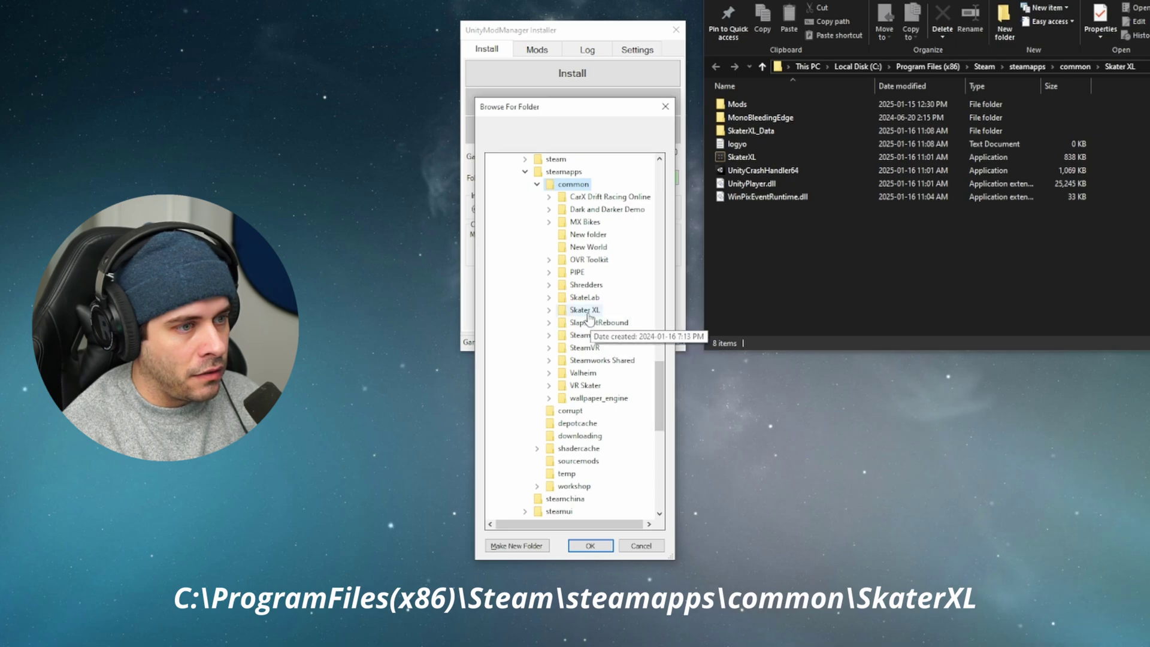
{"action": "left_click", "coordinate": [584, 310]}
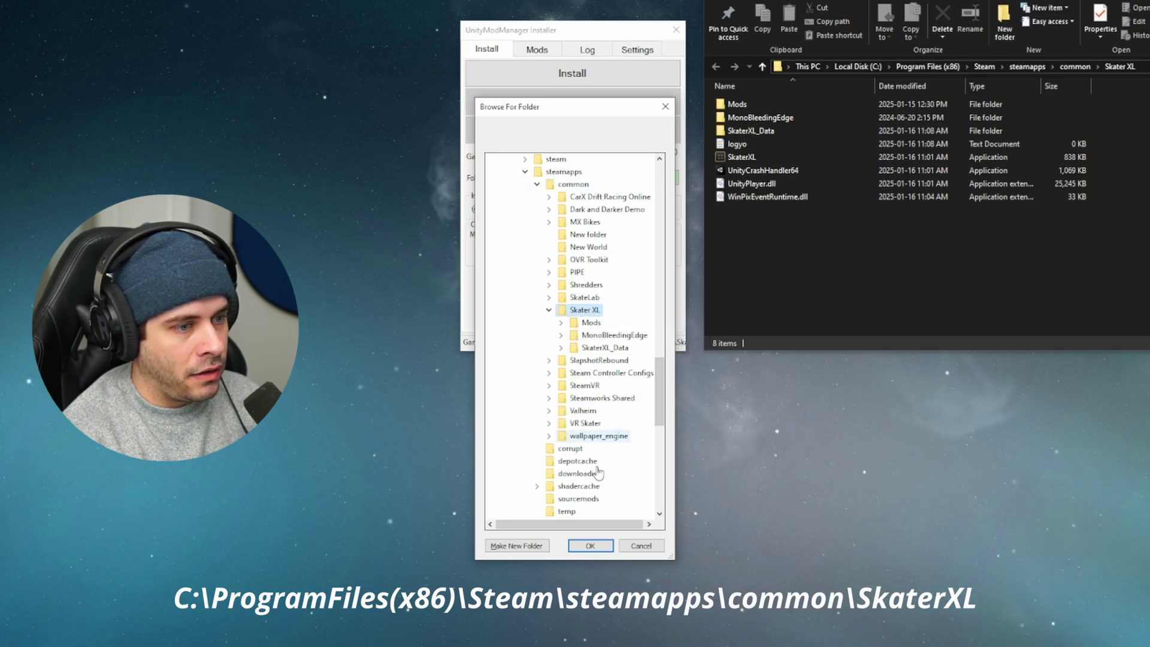
{"action": "left_click", "coordinate": [589, 546]}
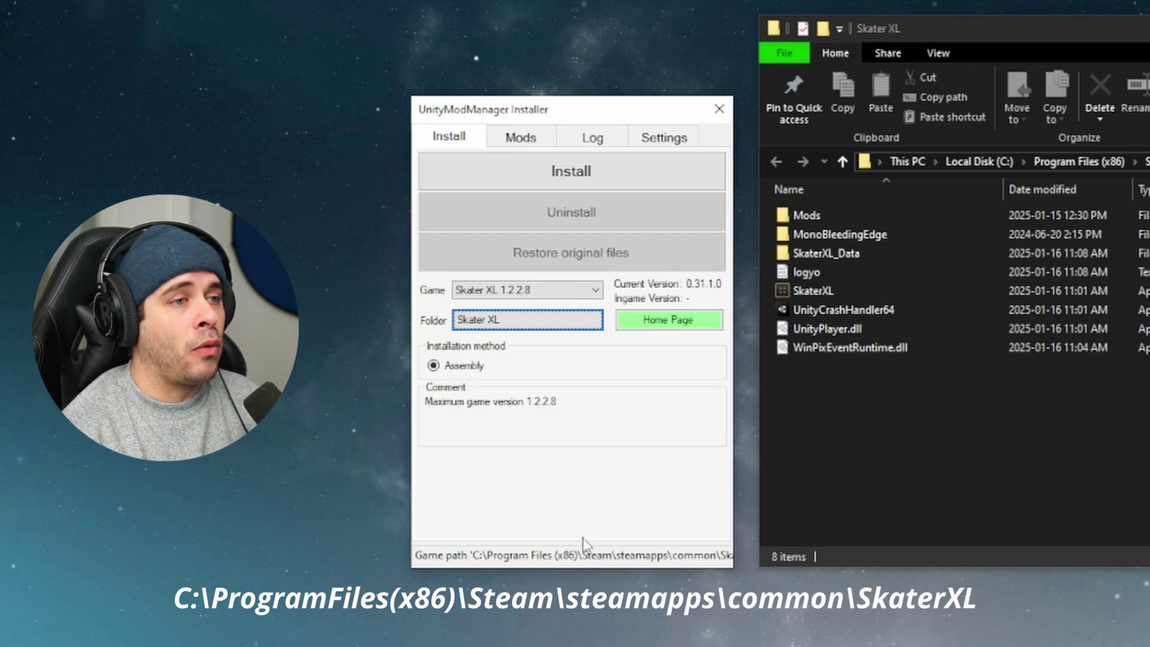
Install UnityModManager into the Skater XL 1.2.2.8 game using the Assembly method.
{"action": "left_click", "coordinate": [593, 174]}
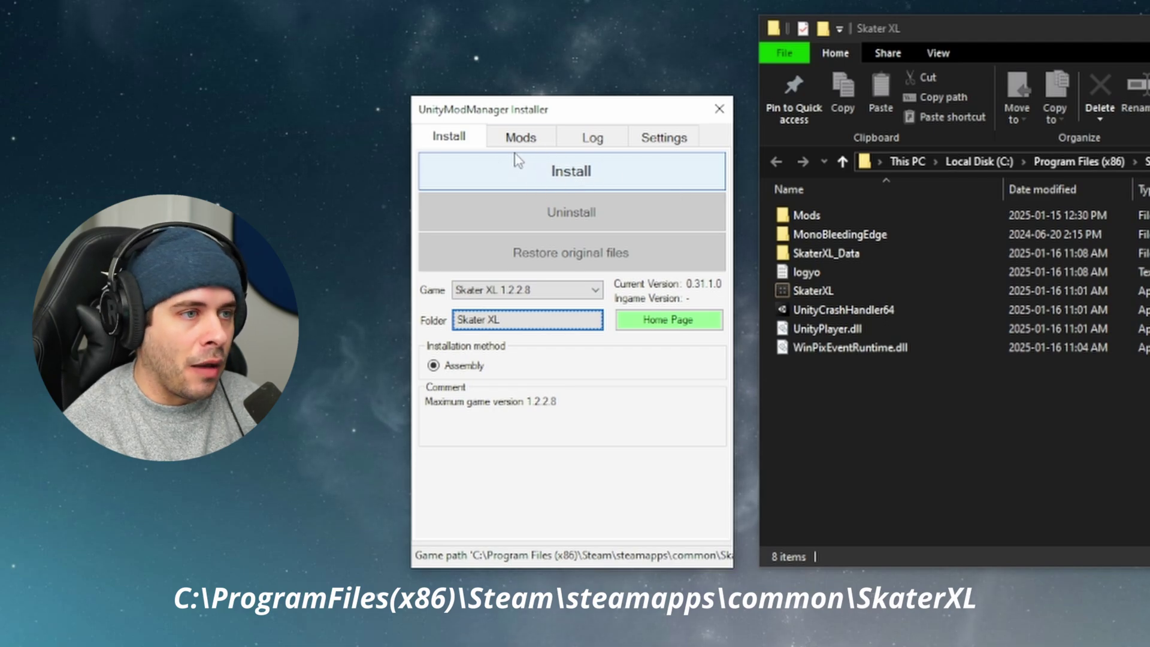
{"action": "left_click", "coordinate": [561, 172]}
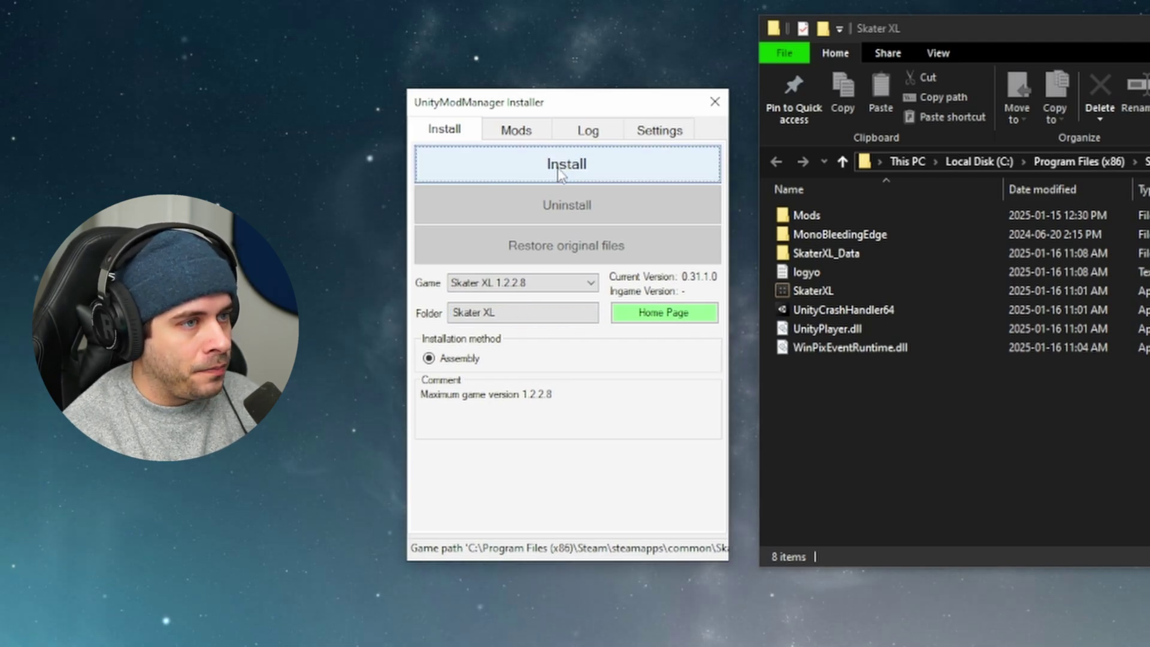
{"action": "left_click", "coordinate": [558, 174]}
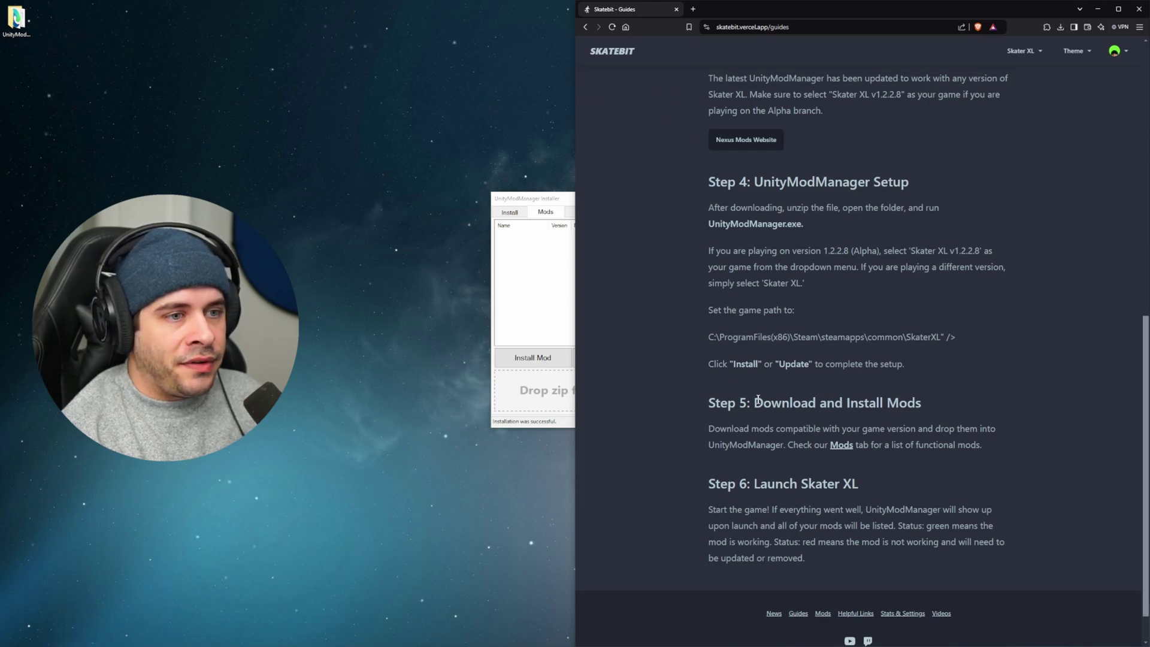
From the Skatebit guide's mod list, expand XXL 3 Mod (Stats Menu) and follow the link to its author's Discord.
{"action": "left_click_drag", "start_coordinate": [755, 403], "coordinate": [907, 402]}
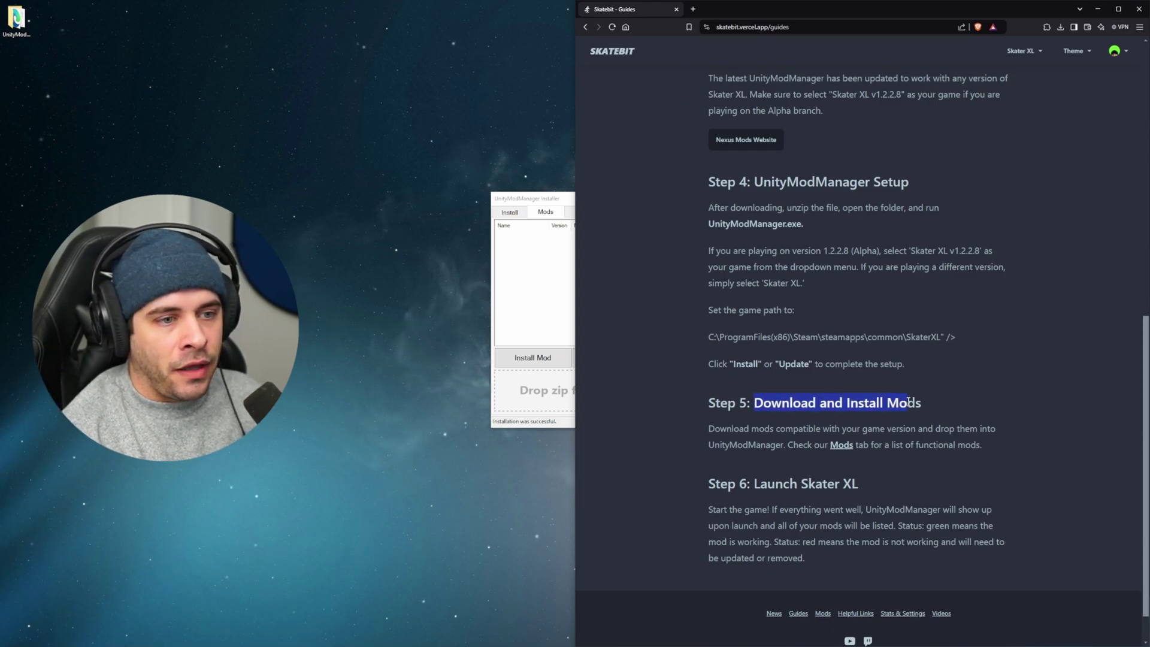
{"action": "left_click", "coordinate": [843, 447]}
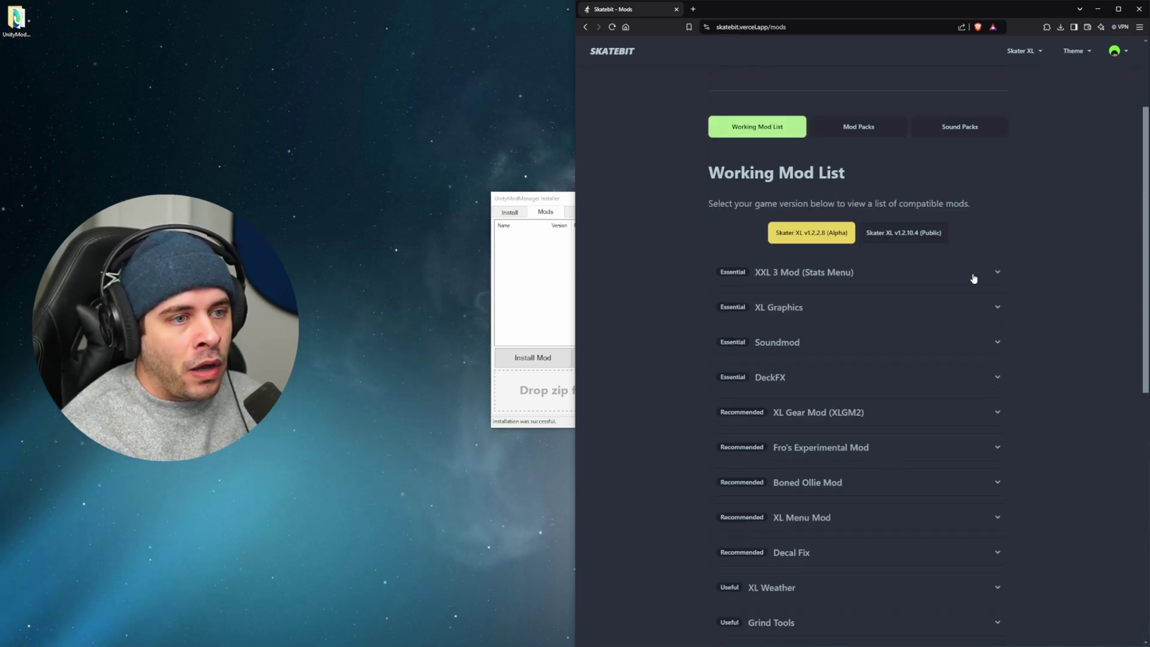
{"action": "left_click", "coordinate": [974, 276]}
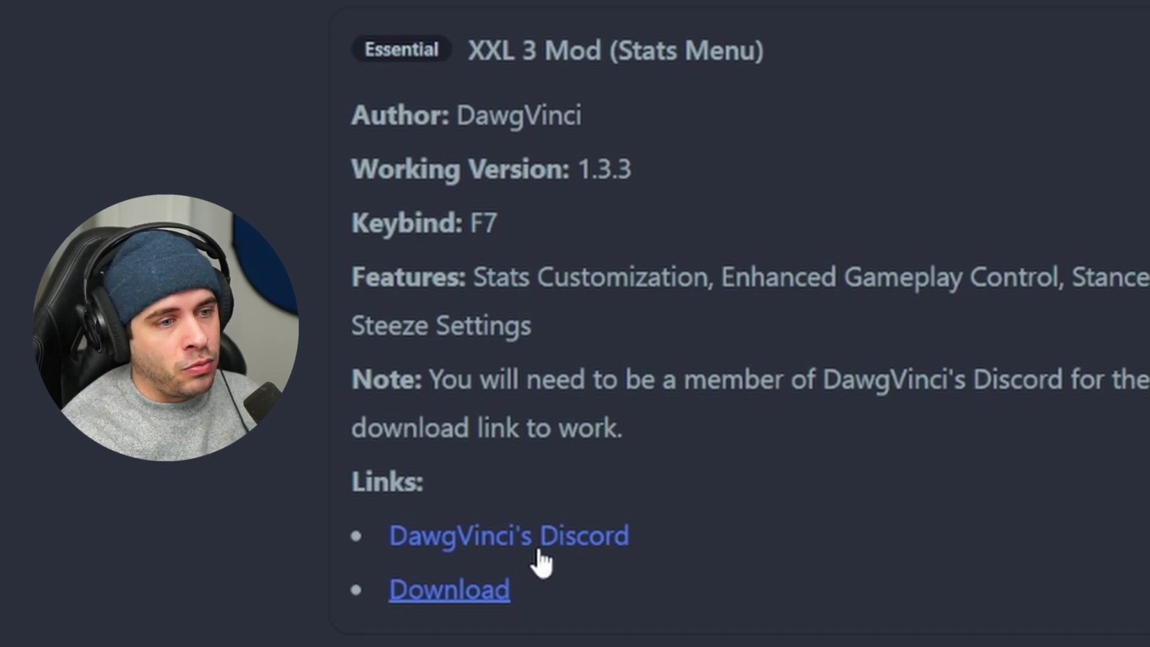
{"action": "left_click", "coordinate": [463, 592]}
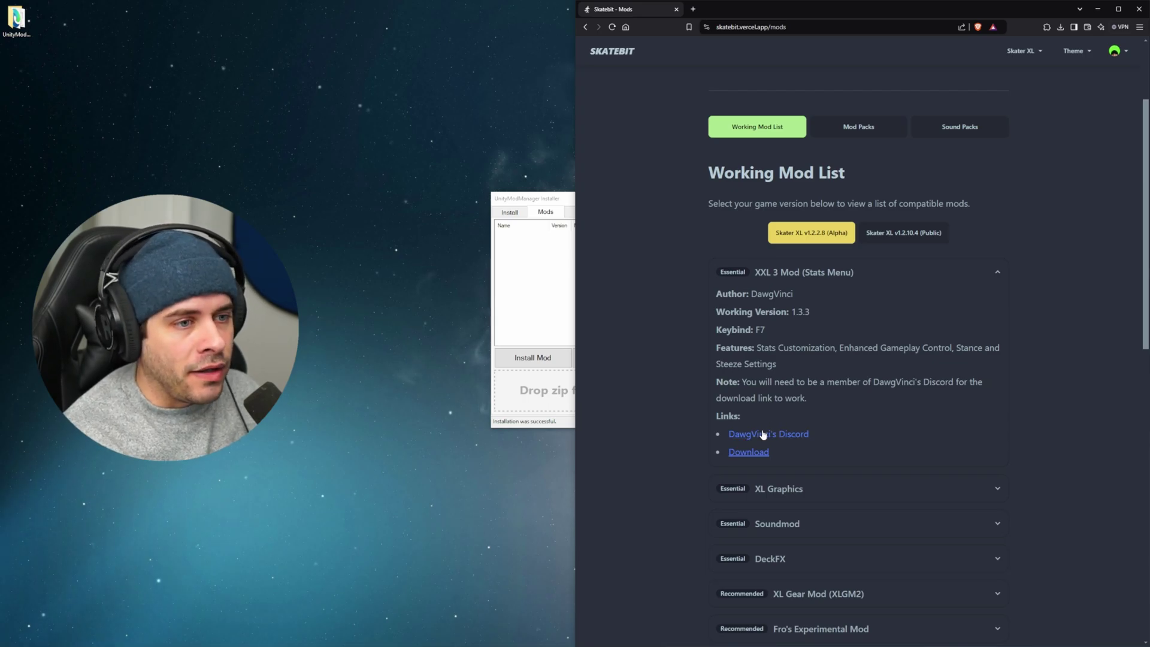
{"action": "left_click", "coordinate": [762, 434]}
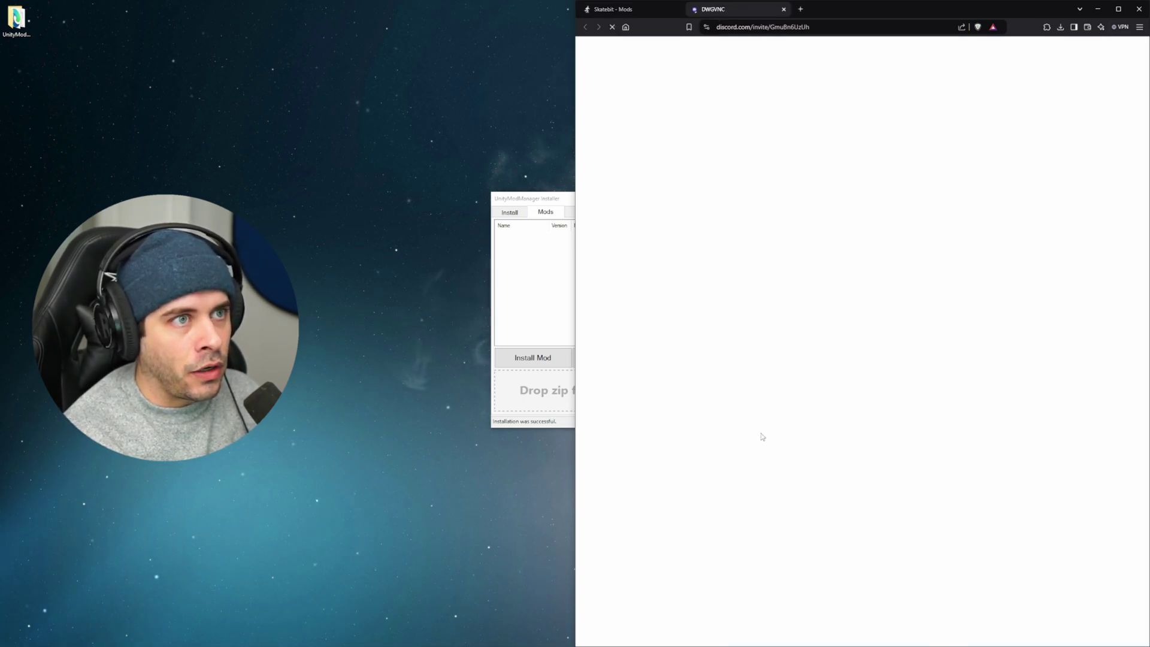
Download XXLMod3_1.3.3_1.2.3.11_Preview.zip from the xxlmod channel of the DWGVNC Discord server and save it to the Desktop.
{"action": "scroll", "coordinate": [841, 290], "scroll_direction": "down", "scroll_amount": 5}
{"action": "scroll", "coordinate": [842, 291], "scroll_direction": "down", "scroll_amount": 7}
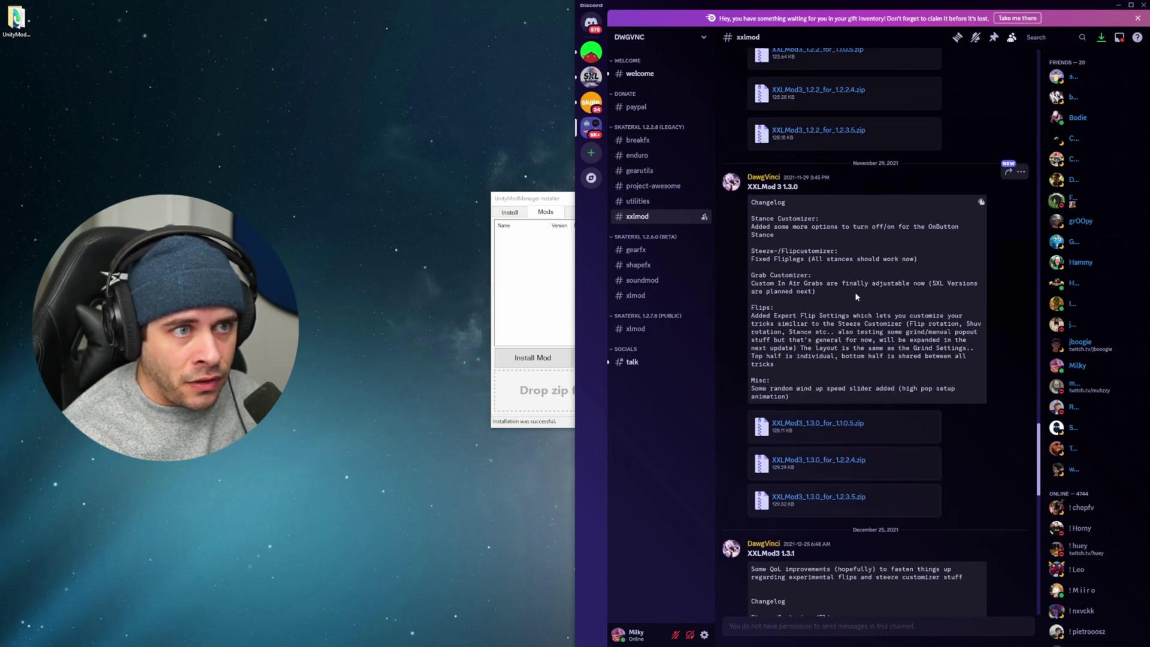
{"action": "scroll", "coordinate": [855, 294], "scroll_direction": "down", "scroll_amount": 2}
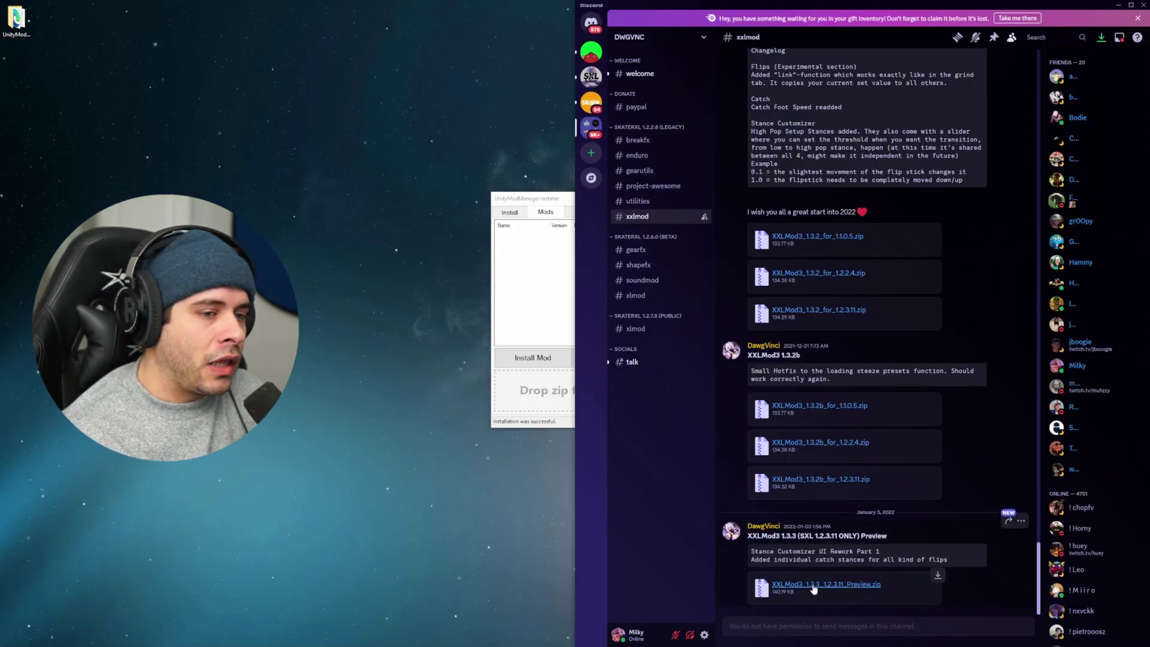
{"action": "left_click", "coordinate": [814, 587]}
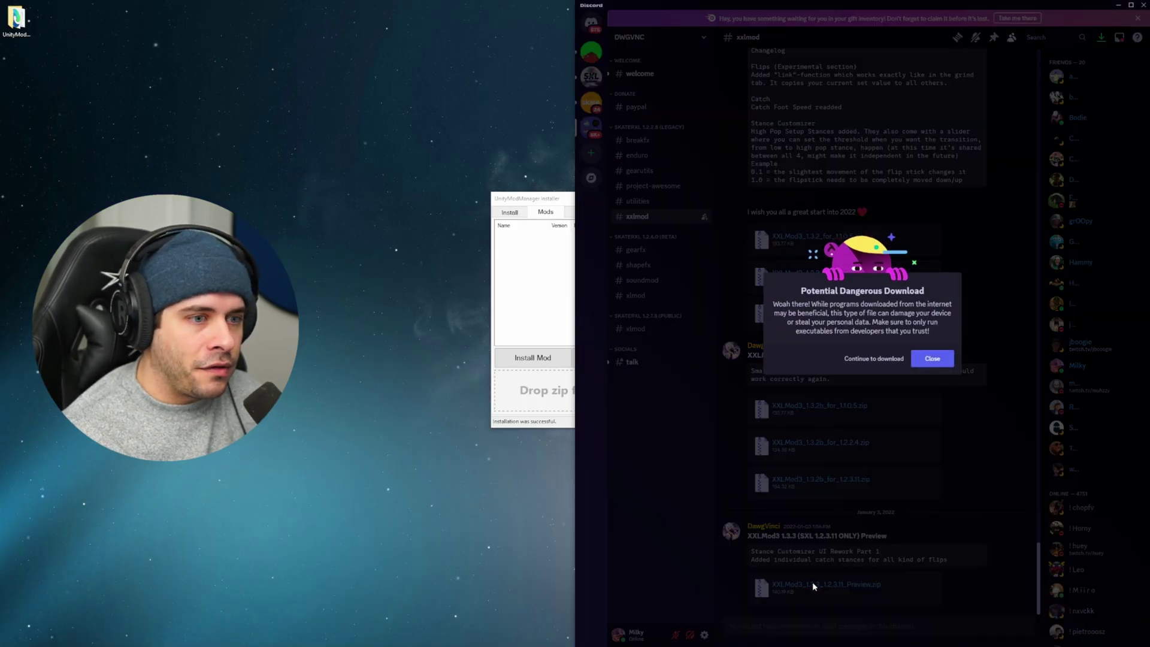
{"action": "left_click", "coordinate": [872, 360]}
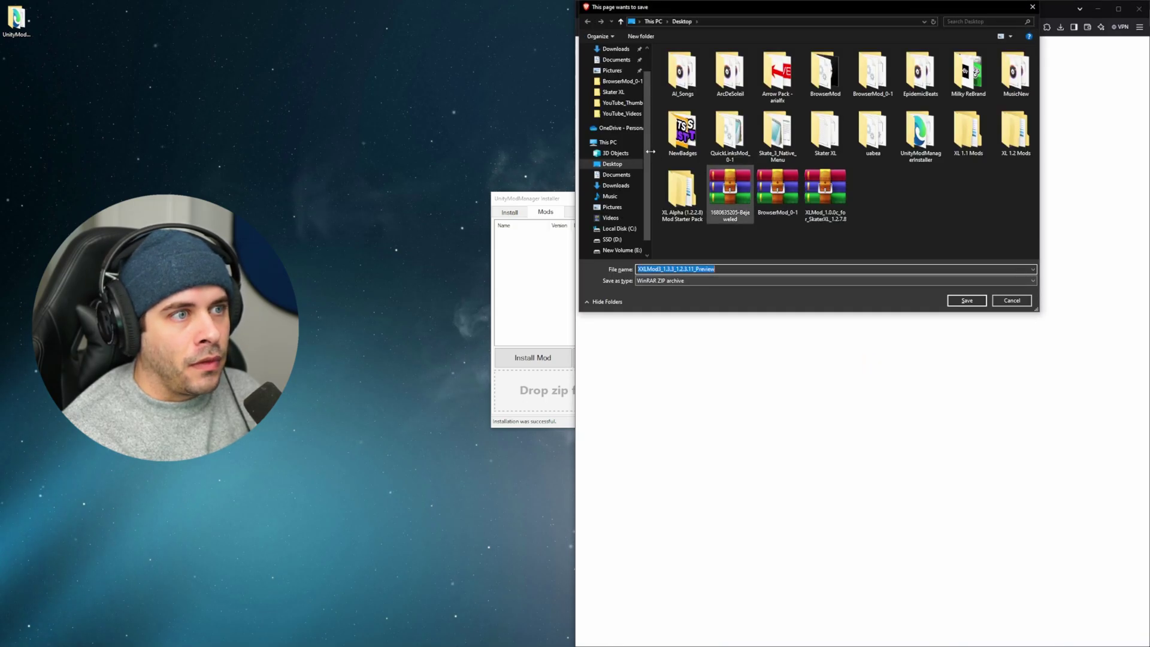
{"action": "left_click", "coordinate": [967, 300]}
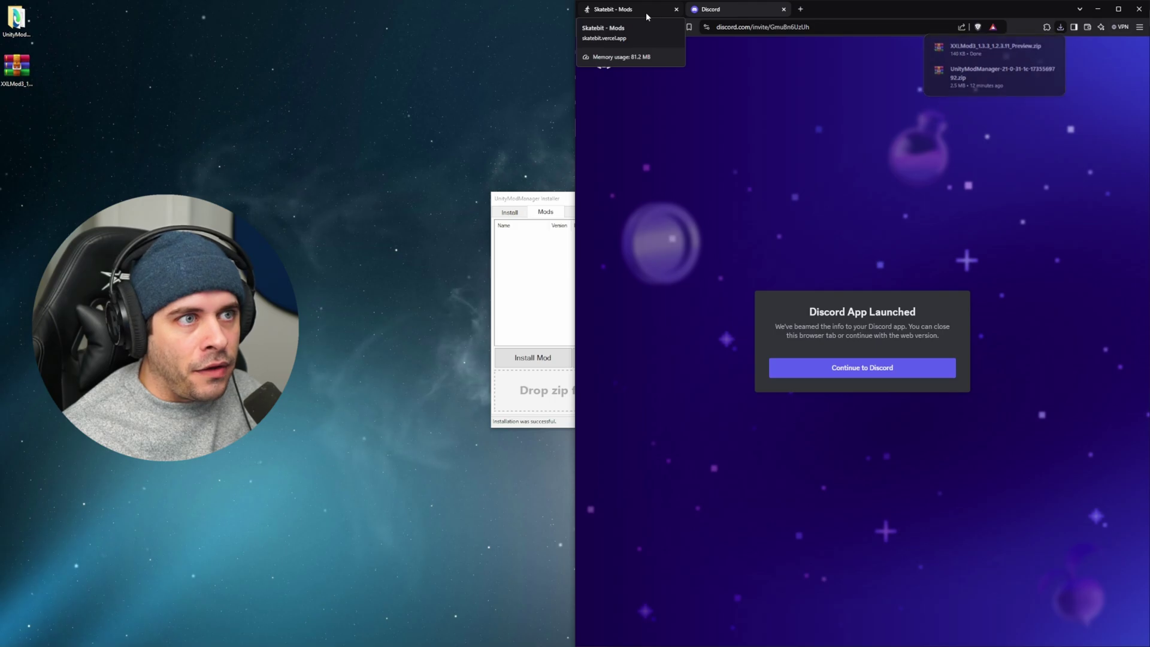
Continue to the DWGVNC server in the web version of Discord.
{"action": "left_click", "coordinate": [646, 12]}
{"action": "left_click", "coordinate": [724, 12]}
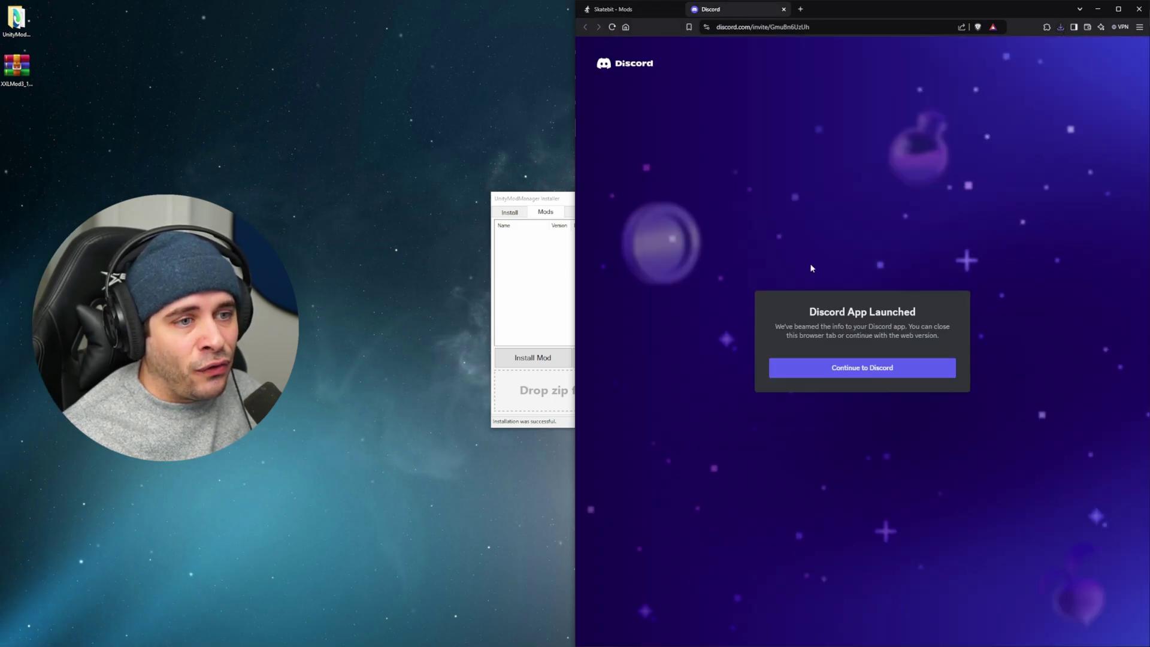
{"action": "left_click", "coordinate": [861, 369]}
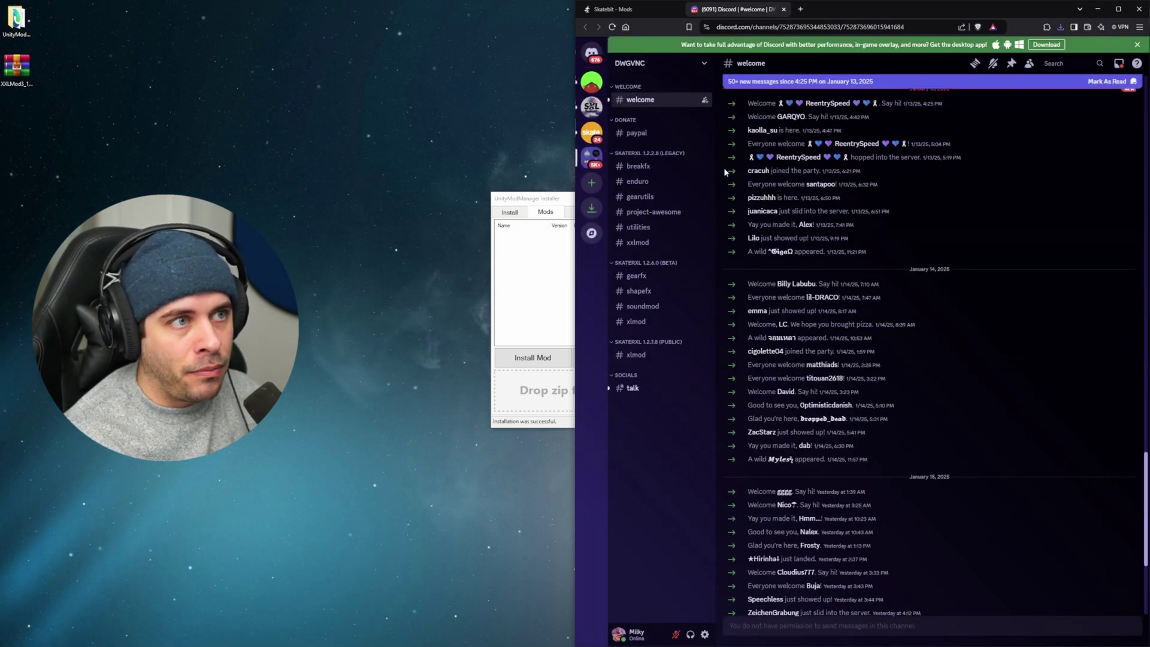
Back in the Skatebit mod list, download XXL 3 Mod through its direct download link and save the archive to the Desktop.
{"action": "left_click", "coordinate": [642, 10]}
{"action": "left_click_drag", "start_coordinate": [792, 312], "coordinate": [813, 314]}
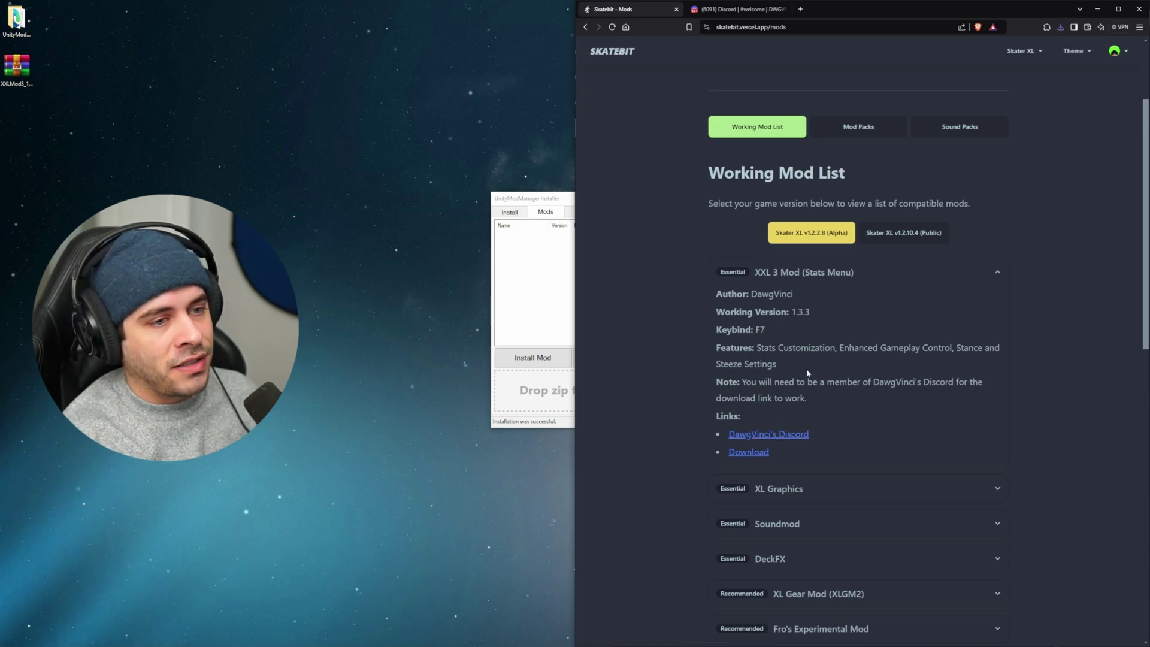
{"action": "scroll", "coordinate": [807, 373], "scroll_direction": "down", "scroll_amount": 1}
{"action": "left_click", "coordinate": [758, 403]}
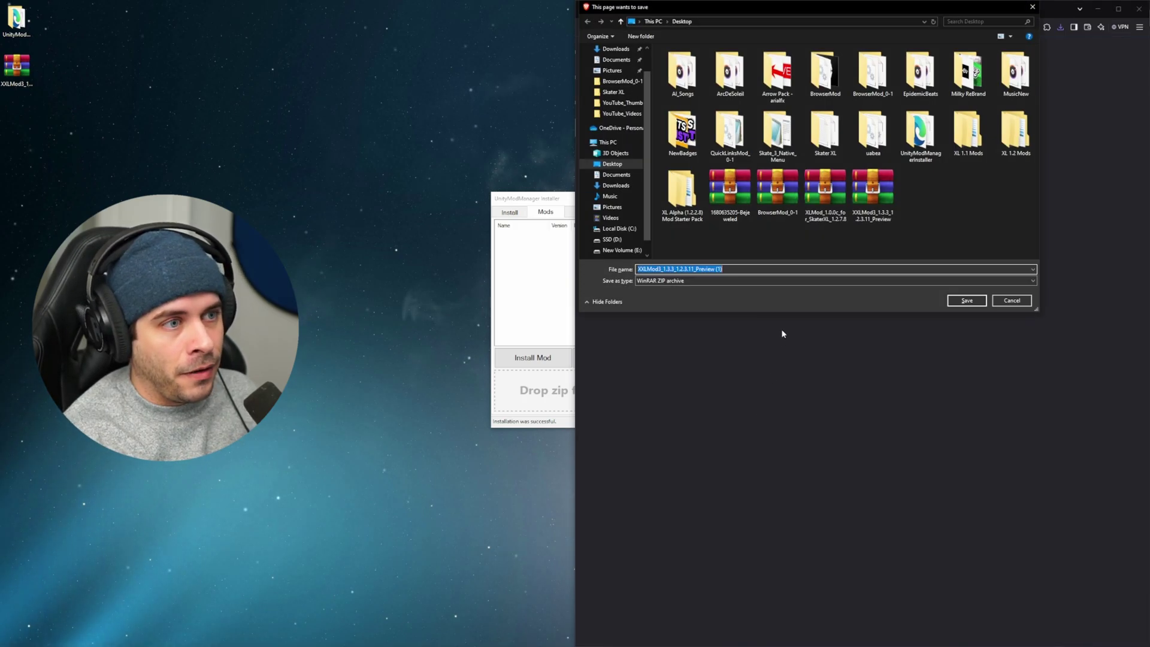
{"action": "left_click", "coordinate": [653, 271]}
{"action": "left_click_drag", "start_coordinate": [653, 271], "coordinate": [699, 270]}
{"action": "left_click", "coordinate": [955, 300]}
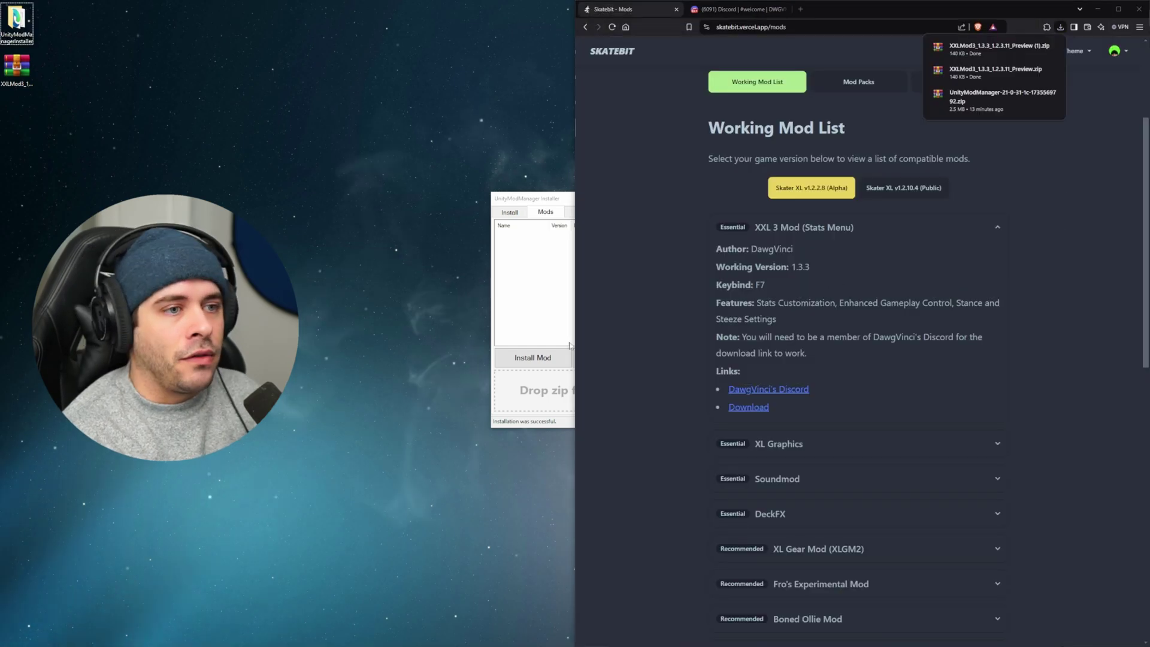
Expand XL Graphics in the mod list and save its xlgraphics-1.1.2 archive to the Desktop.
{"action": "scroll", "coordinate": [816, 362], "scroll_direction": "down", "scroll_amount": 3}
{"action": "left_click", "coordinate": [796, 264]}
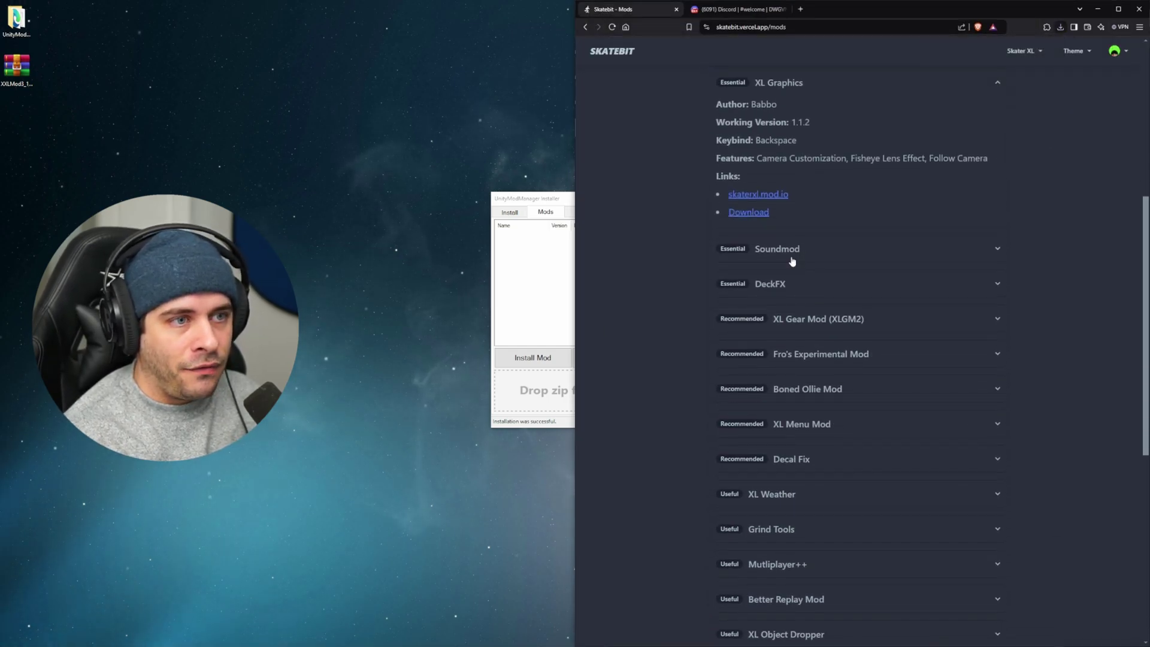
{"action": "left_click", "coordinate": [751, 213]}
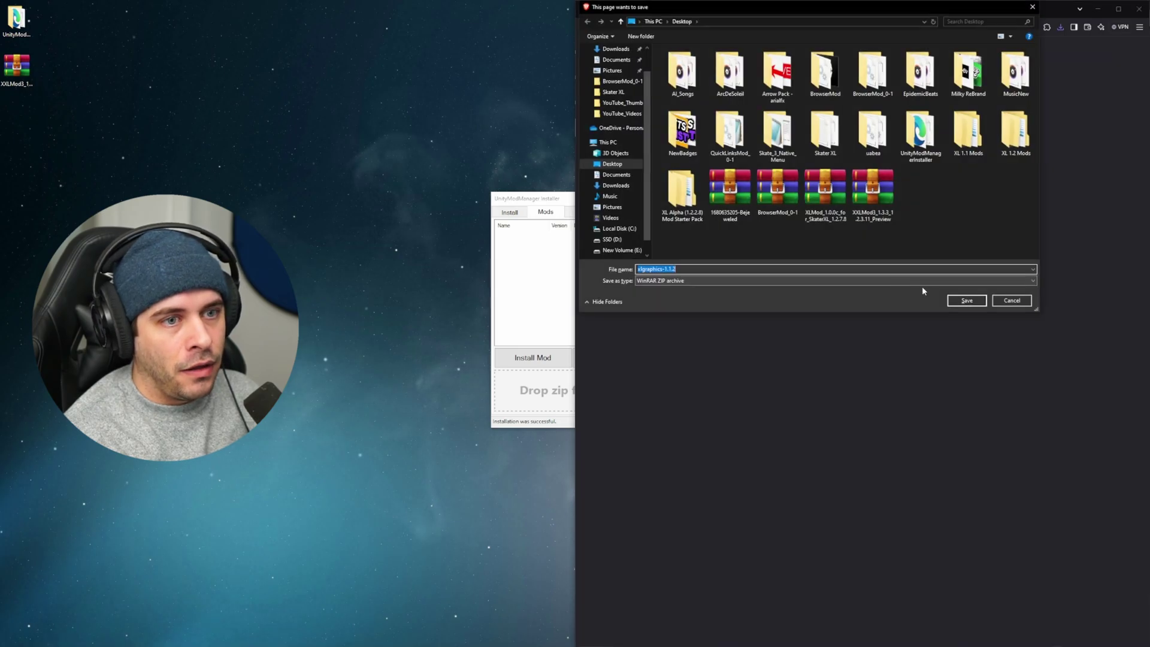
{"action": "left_click", "coordinate": [967, 300]}
Expand Soundmod in the mod list and save its version 1.3.0 archive to the Desktop.
{"action": "left_click", "coordinate": [796, 251]}
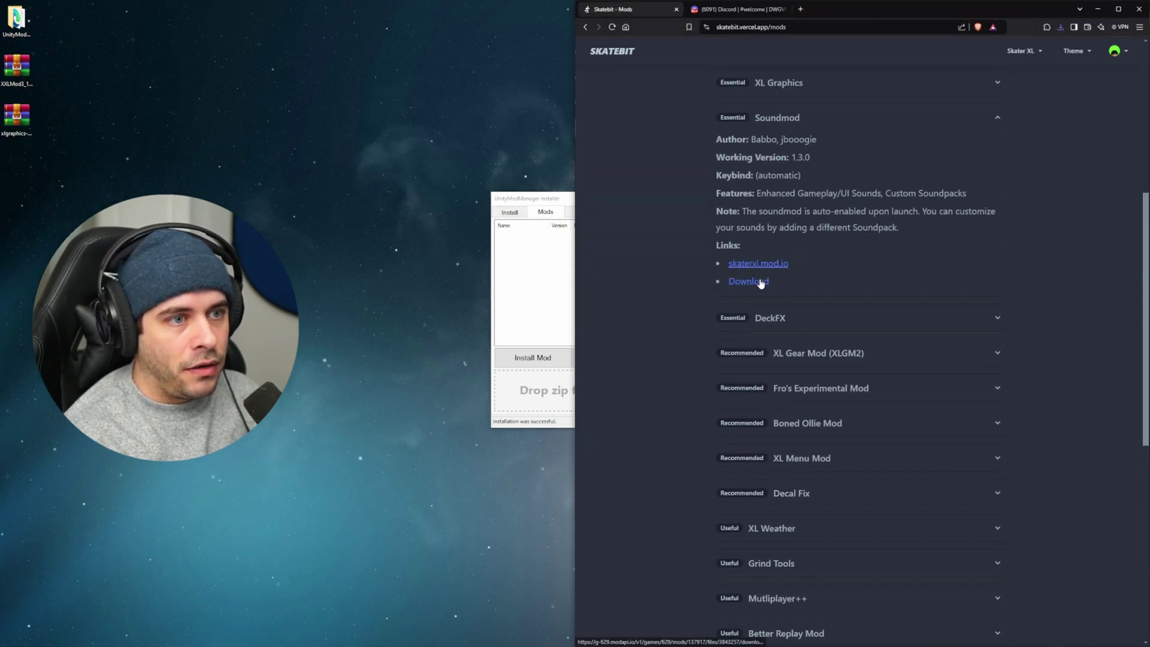
{"action": "left_click", "coordinate": [760, 282]}
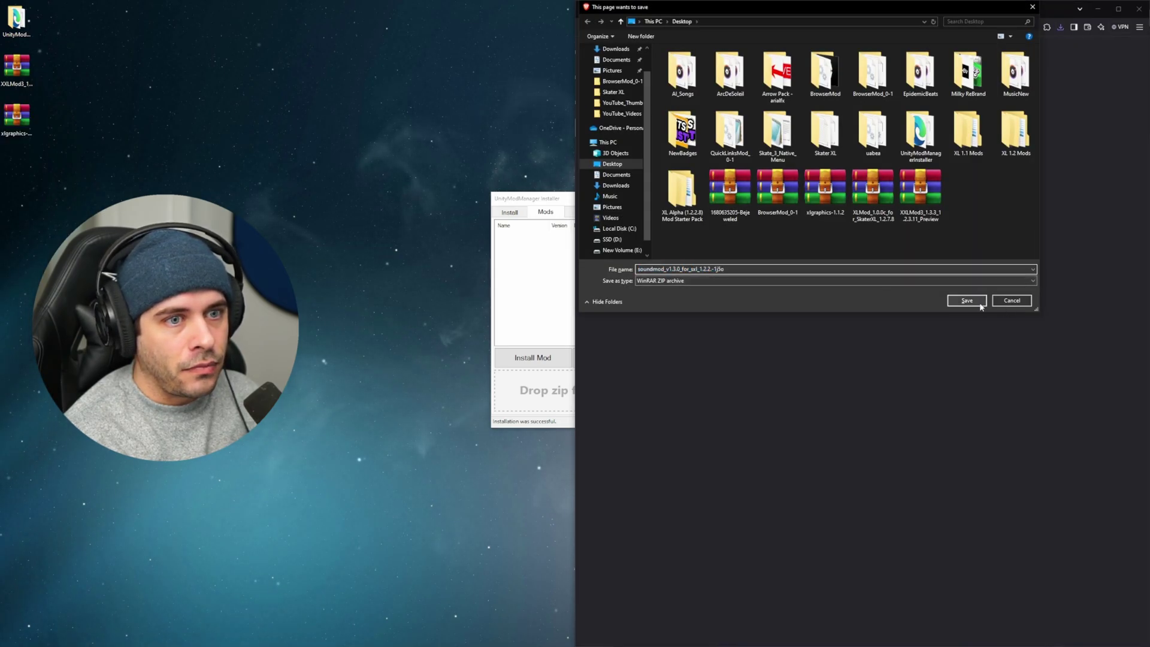
{"action": "left_click", "coordinate": [980, 304]}
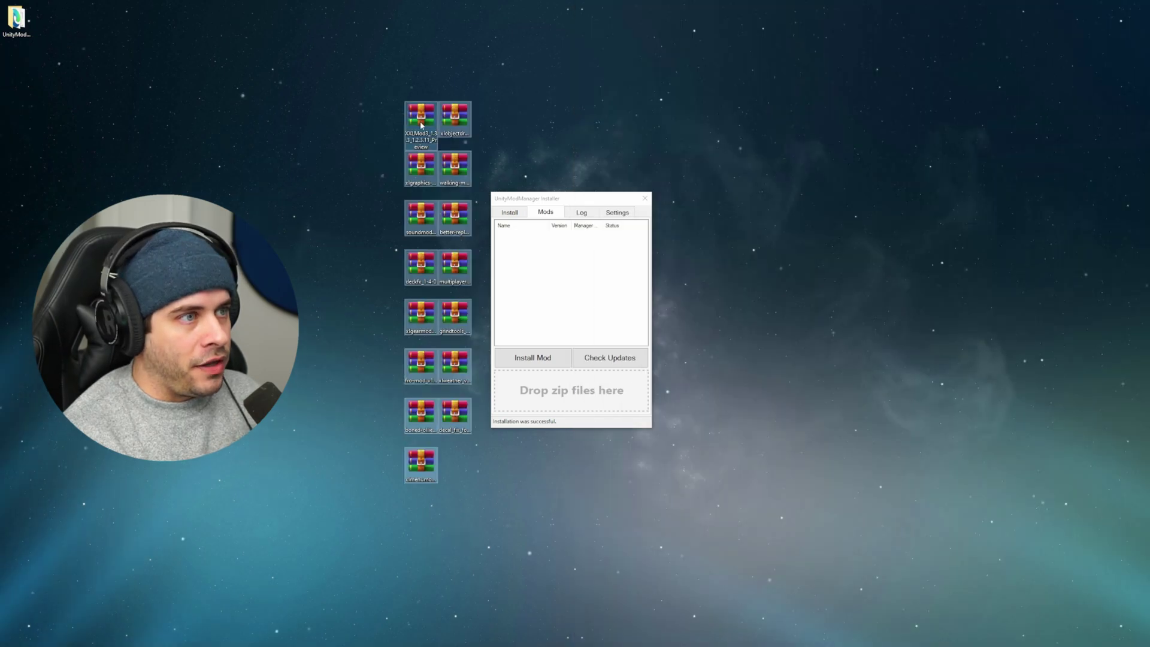
Place the downloaded mod archives beside the UnityModManager window and add all of them to its mod list.
{"action": "left_click_drag", "start_coordinate": [421, 121], "coordinate": [754, 131]}
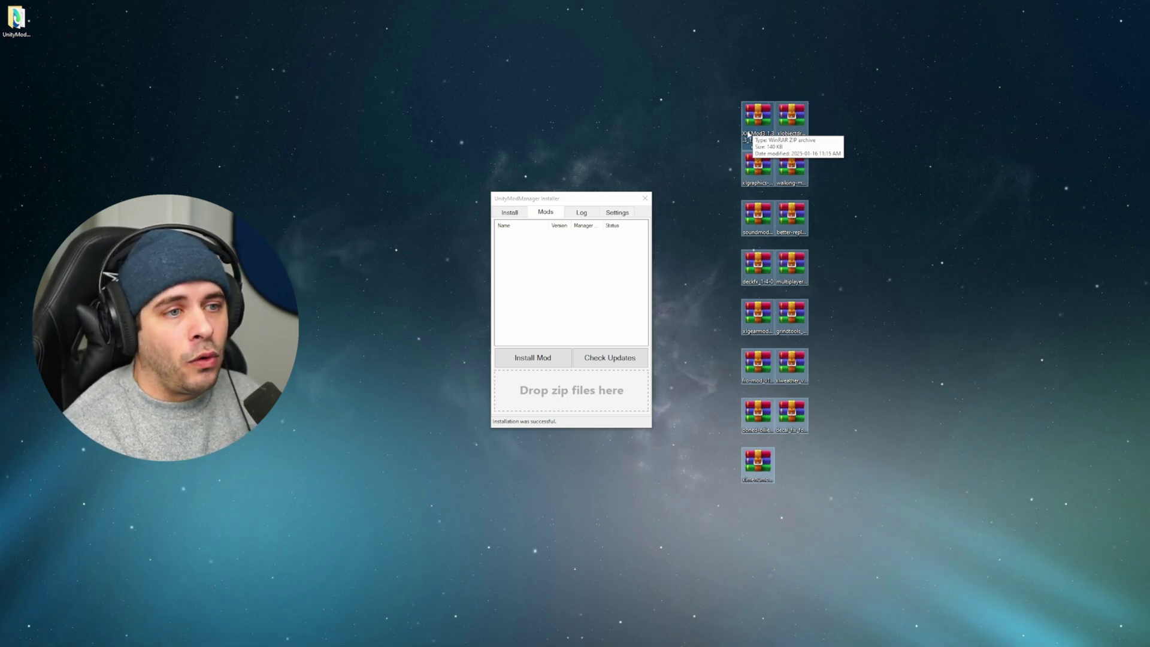
{"action": "left_click_drag", "start_coordinate": [704, 63], "coordinate": [891, 608]}
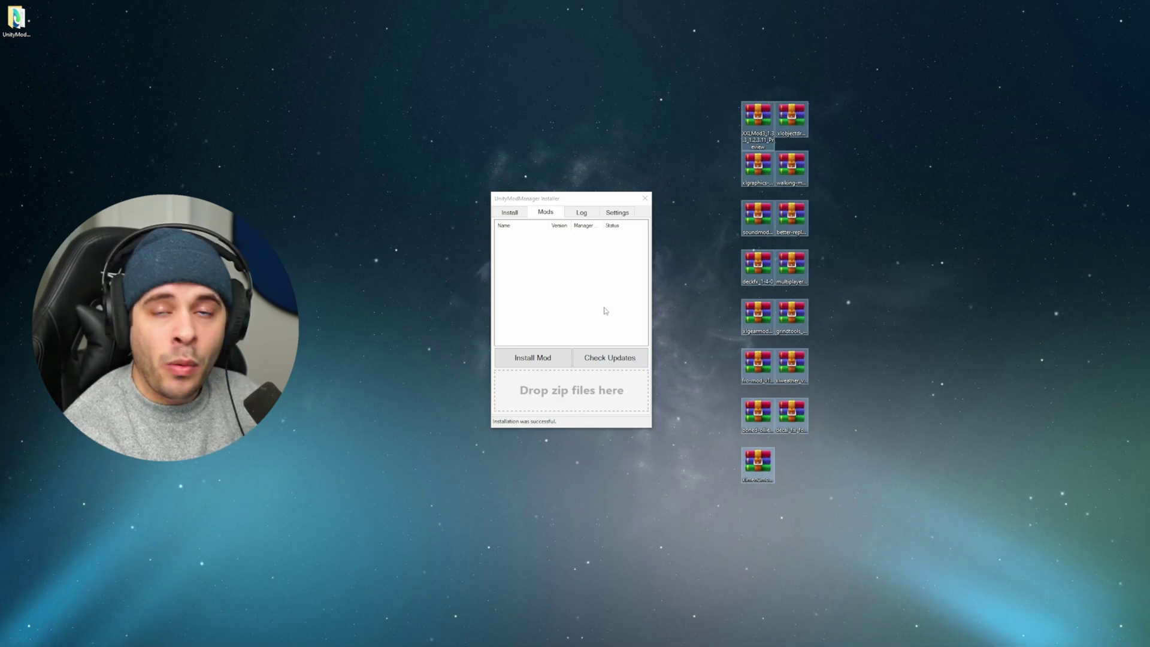
{"action": "left_click_drag", "start_coordinate": [705, 58], "coordinate": [869, 557]}
{"action": "left_click_drag", "start_coordinate": [758, 169], "coordinate": [552, 392]}
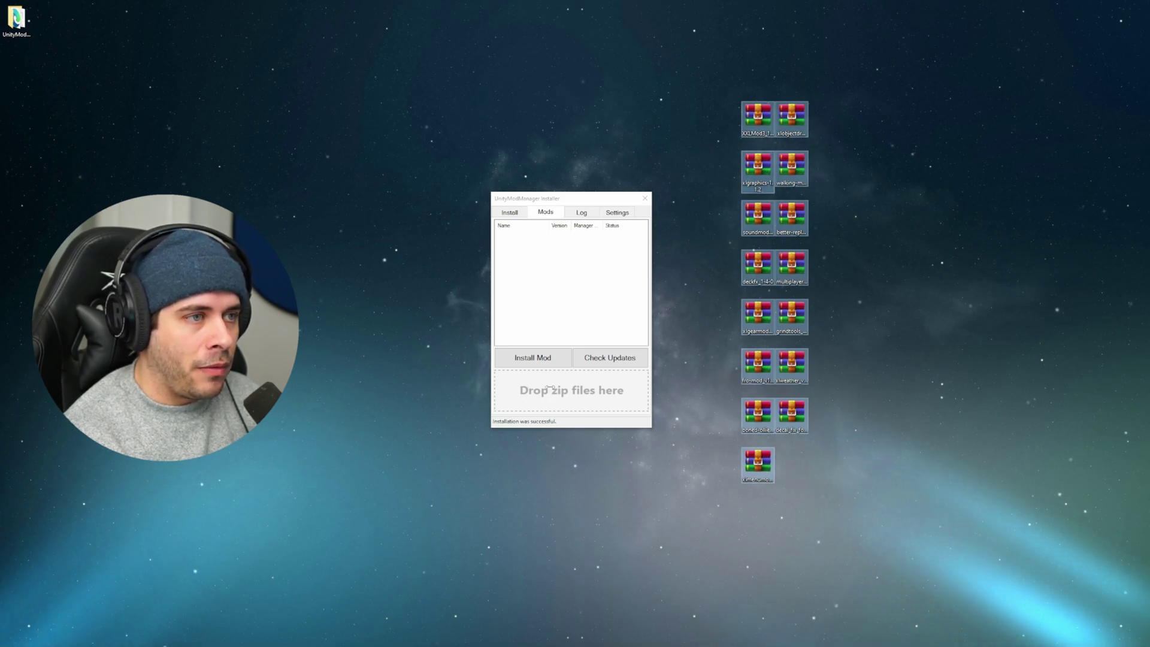
{"action": "left_click", "coordinate": [542, 211]}
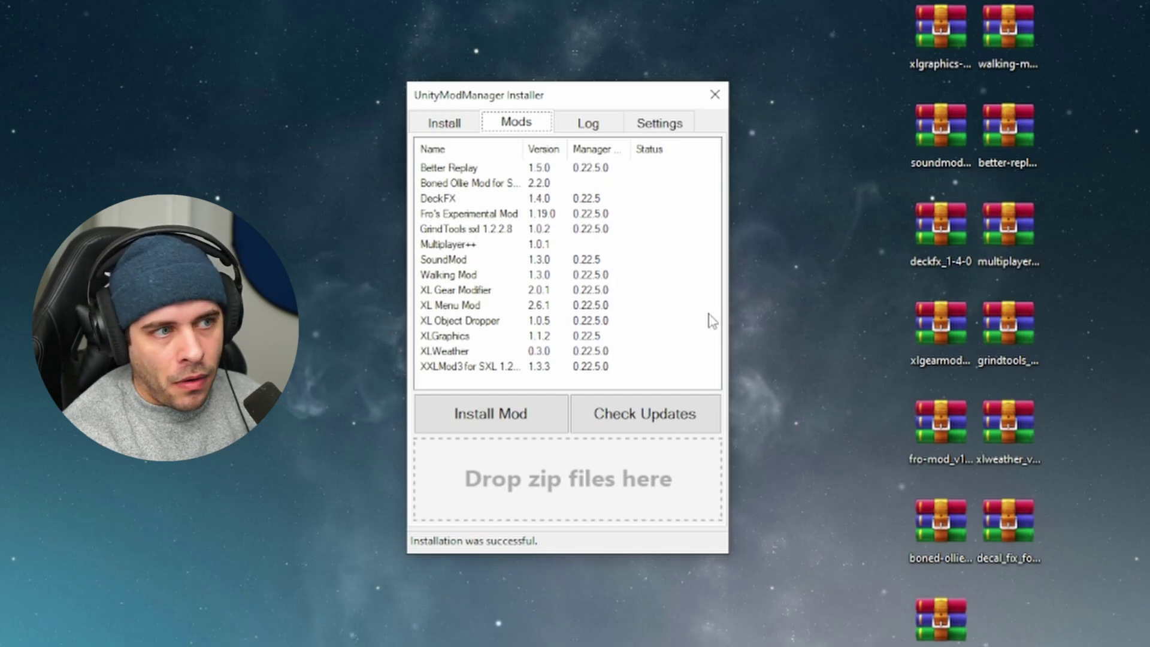
Install Better Replay, Boned Ollie Mod, DeckFX and Fro's Experimental Mod from the UnityModManager mod list.
{"action": "right_click", "coordinate": [583, 169]}
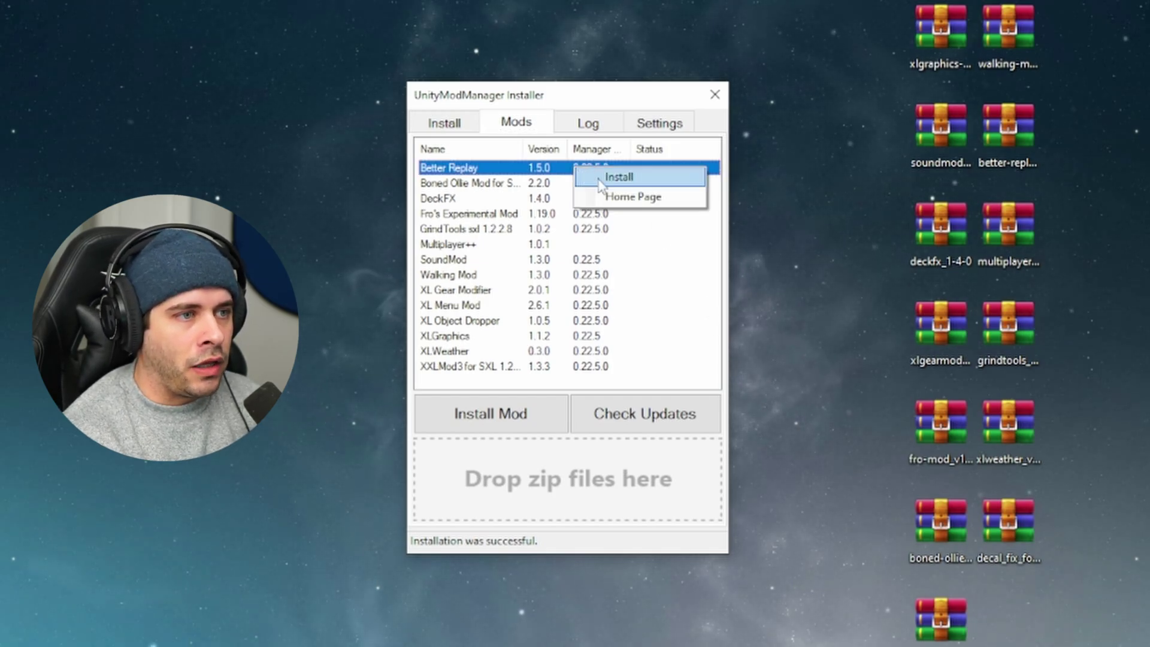
{"action": "left_click", "coordinate": [599, 181]}
{"action": "left_click", "coordinate": [598, 183]}
{"action": "right_click", "coordinate": [596, 183]}
{"action": "left_click", "coordinate": [605, 189]}
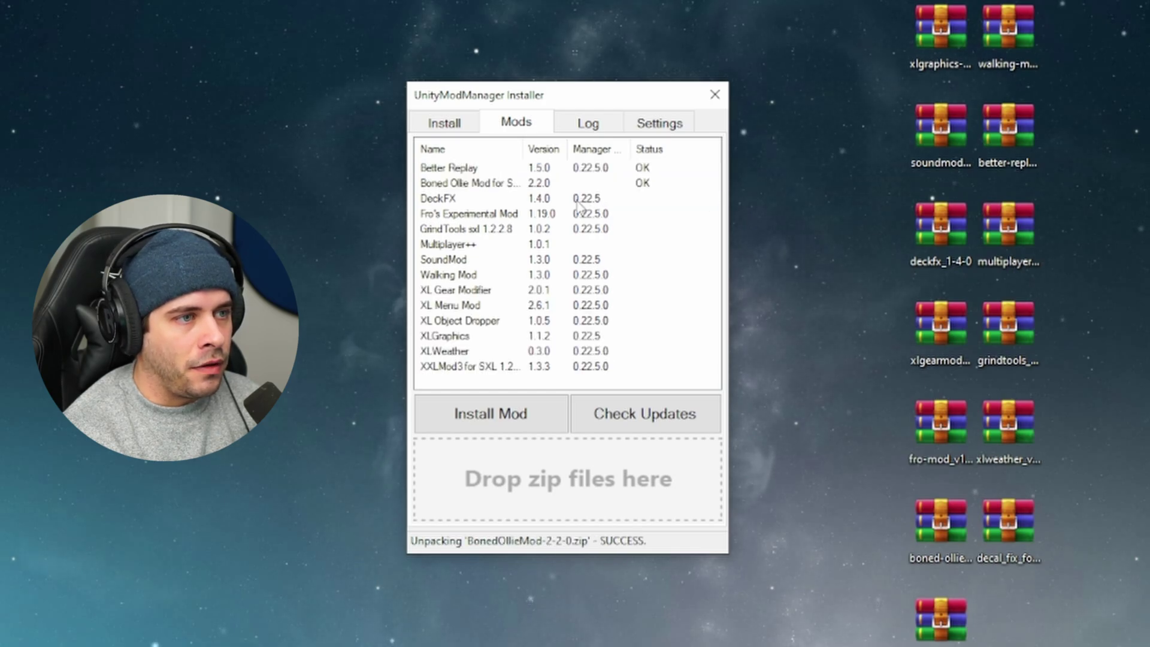
{"action": "right_click", "coordinate": [579, 203]}
{"action": "left_click", "coordinate": [596, 211]}
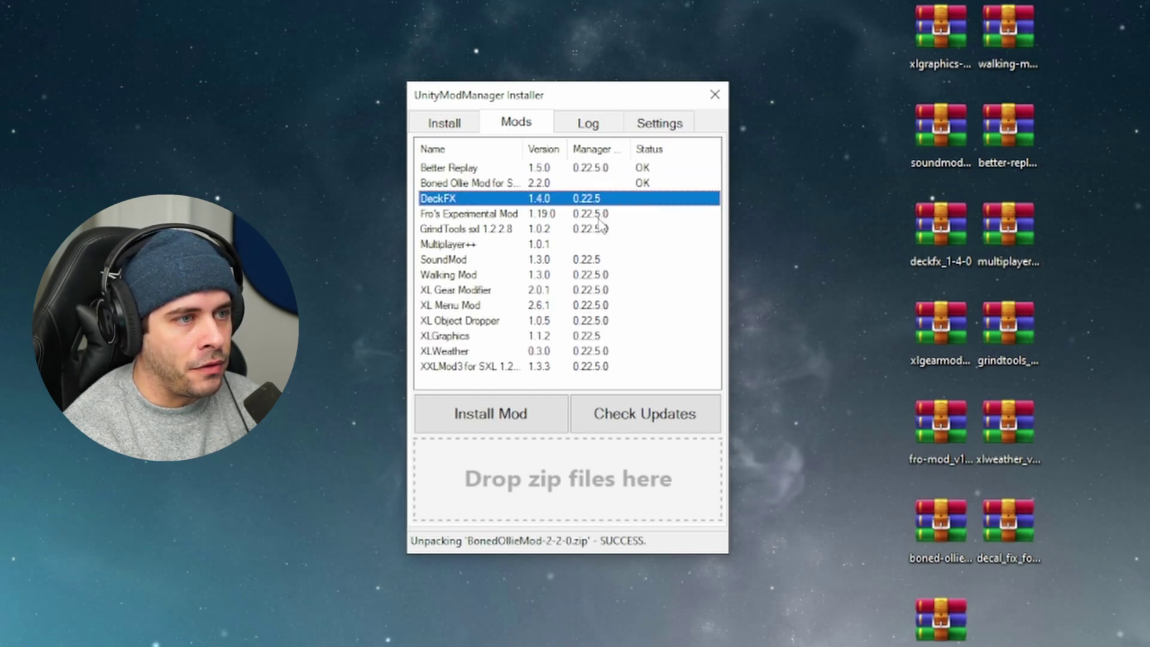
{"action": "left_click", "coordinate": [601, 217]}
{"action": "right_click", "coordinate": [610, 217]}
{"action": "left_click", "coordinate": [615, 228]}
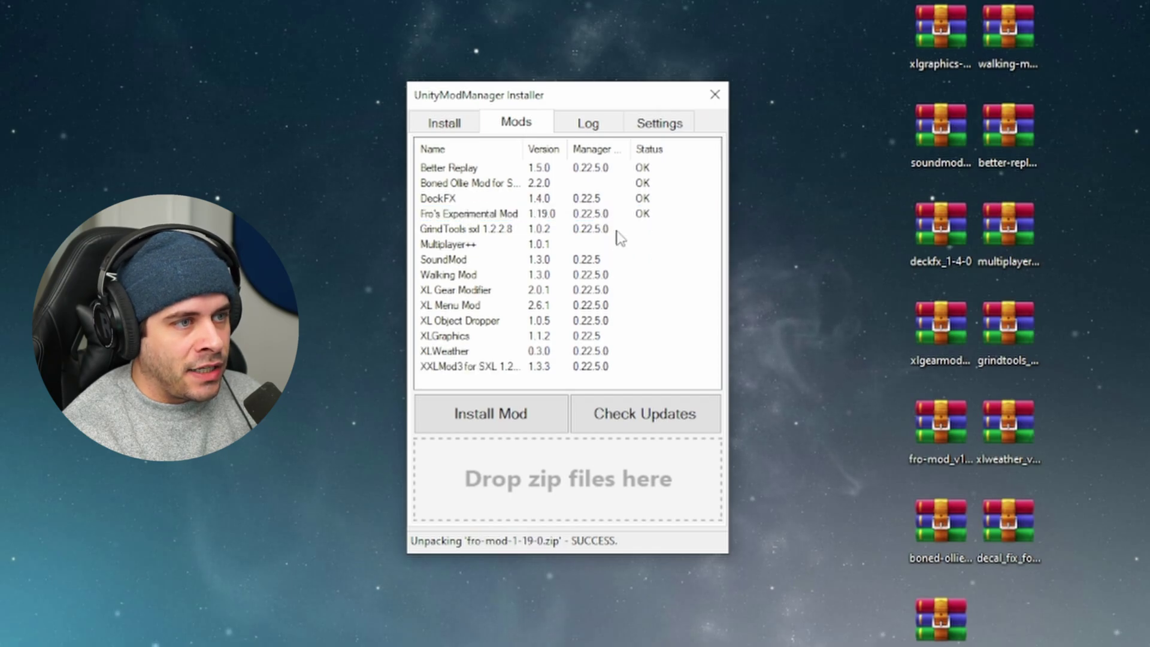
Install GrindTools, Multiplayer++, SoundMod, Walking Mod and XL Gear Modifier from the mod list.
{"action": "right_click", "coordinate": [610, 233]}
{"action": "left_click", "coordinate": [624, 242]}
{"action": "right_click", "coordinate": [597, 247]}
{"action": "left_click", "coordinate": [606, 258]}
{"action": "left_click", "coordinate": [613, 261]}
{"action": "right_click", "coordinate": [614, 264]}
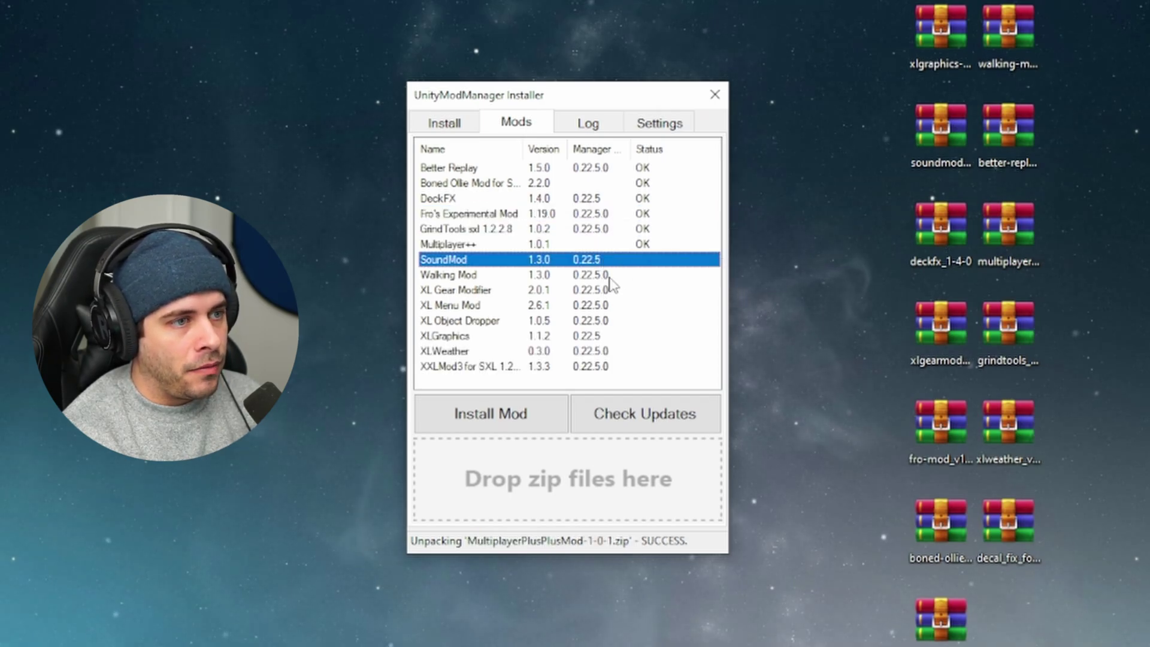
{"action": "right_click", "coordinate": [622, 277]}
{"action": "left_click", "coordinate": [626, 290]}
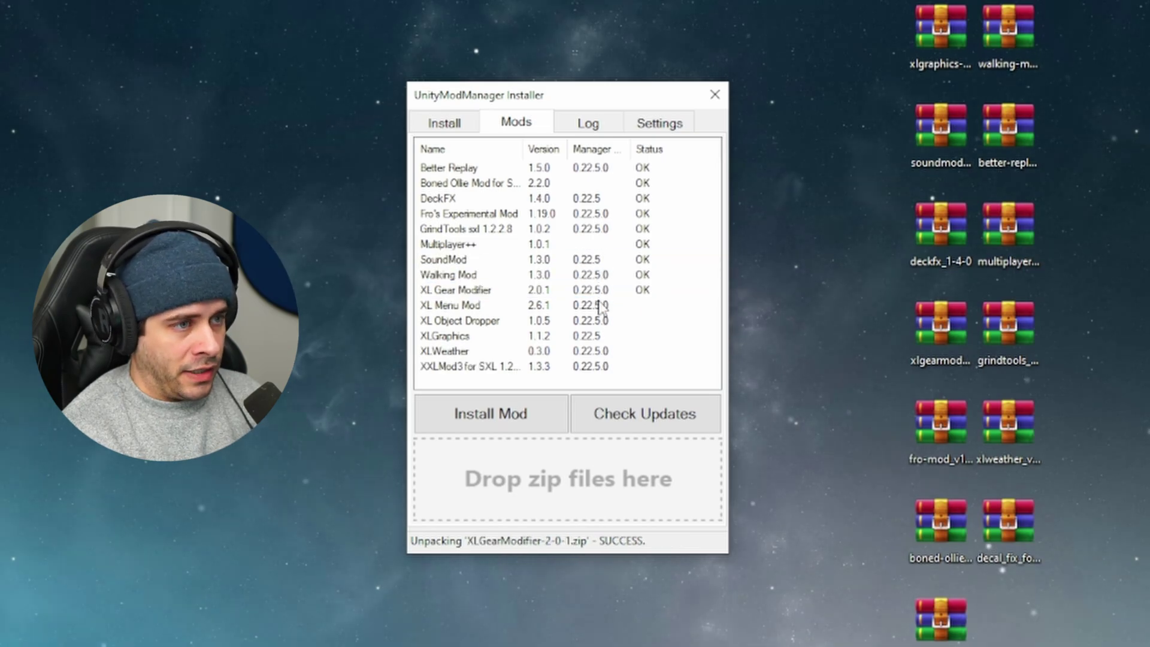
Install the remaining listed mods: XL Menu Mod, XL Object Dropper, XLGraphics, XLWeather and XXLMod3.
{"action": "right_click", "coordinate": [605, 306]}
{"action": "left_click", "coordinate": [611, 319]}
{"action": "right_click", "coordinate": [609, 321]}
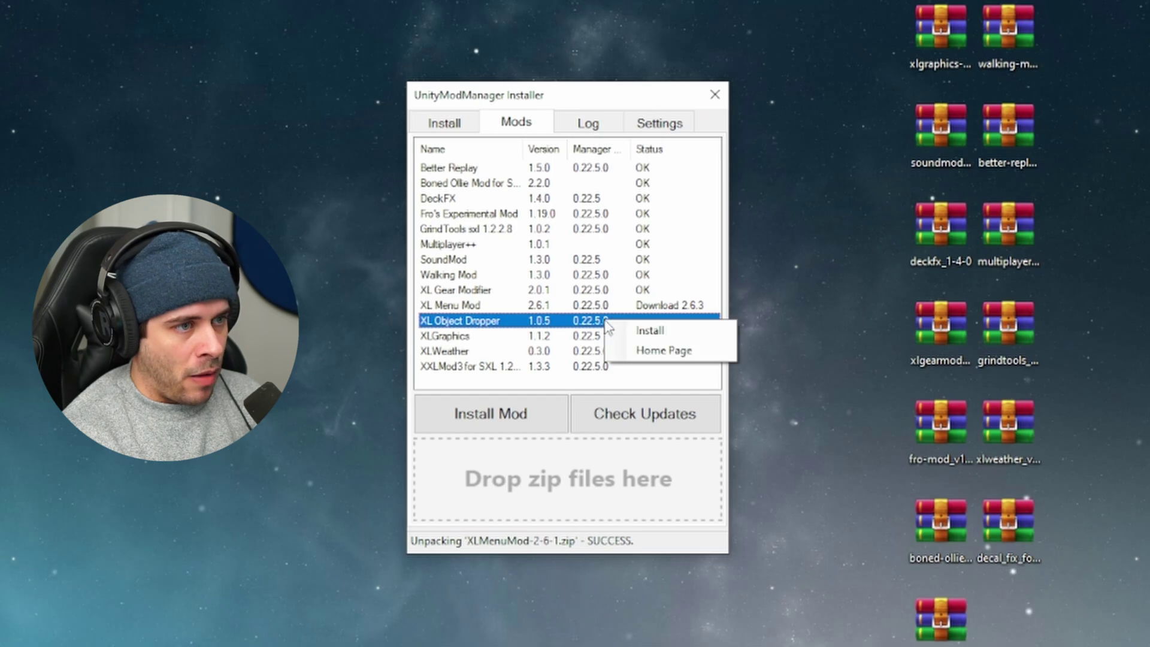
{"action": "left_click", "coordinate": [622, 330]}
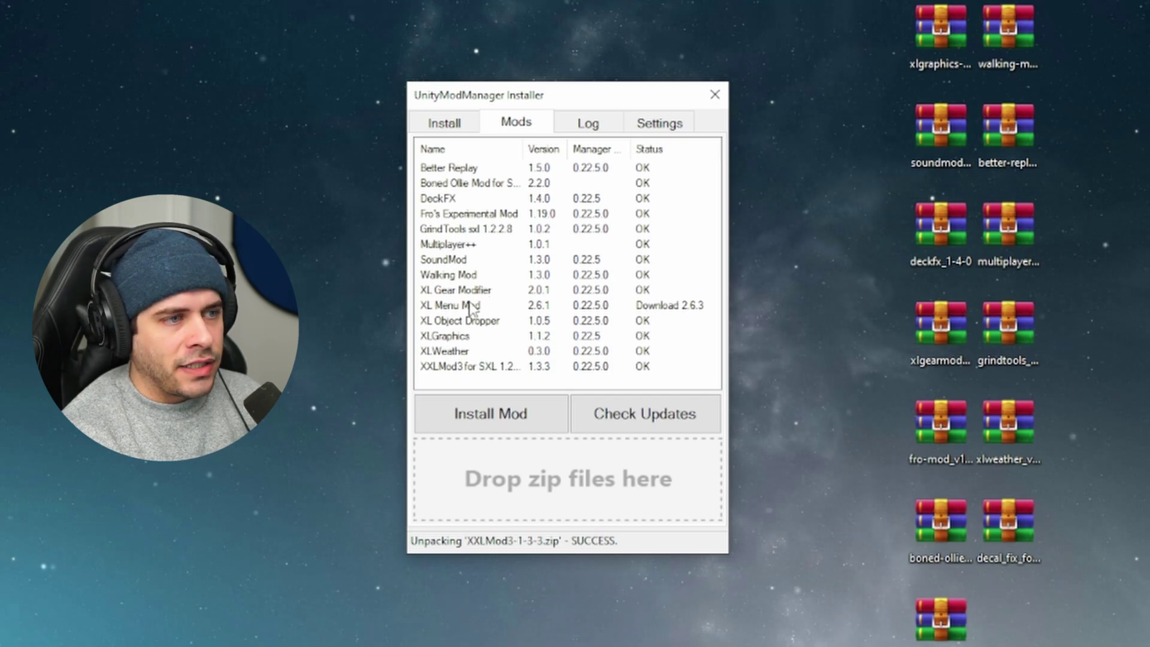
{"action": "left_click", "coordinate": [472, 308]}
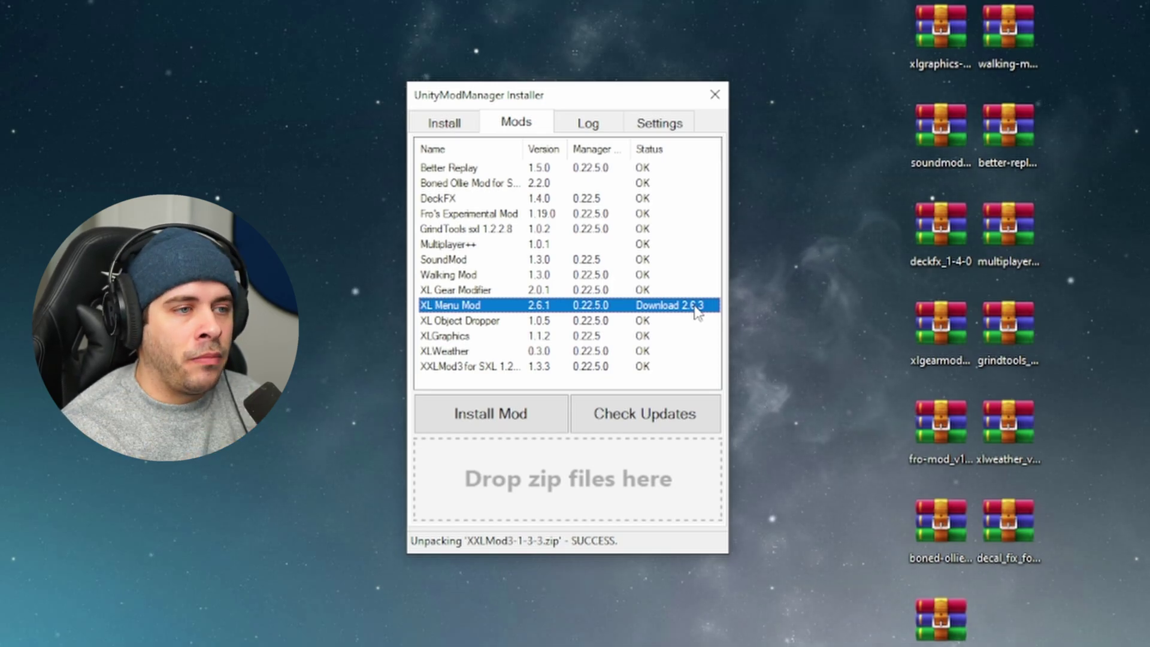
{"action": "left_click", "coordinate": [472, 127]}
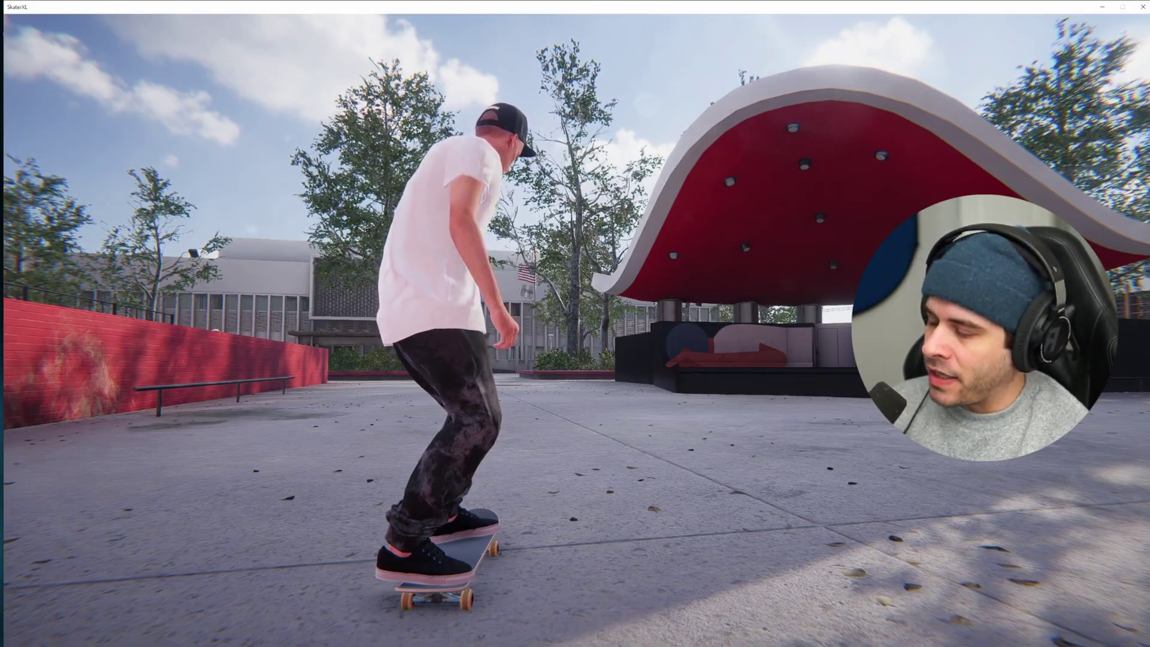
In Skater XL, open the XLGraphics menu and set Fullscreen to Fullscreen and VSync to None.
{"action": "key", "text": "BackSpace"}
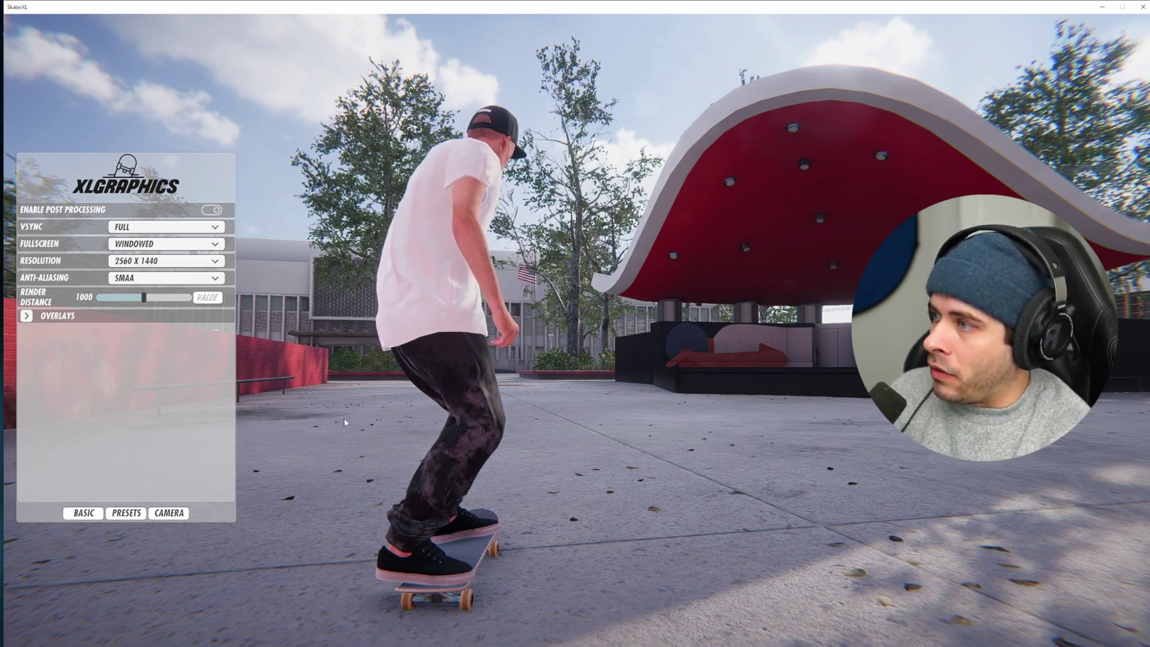
{"action": "left_click", "coordinate": [179, 246]}
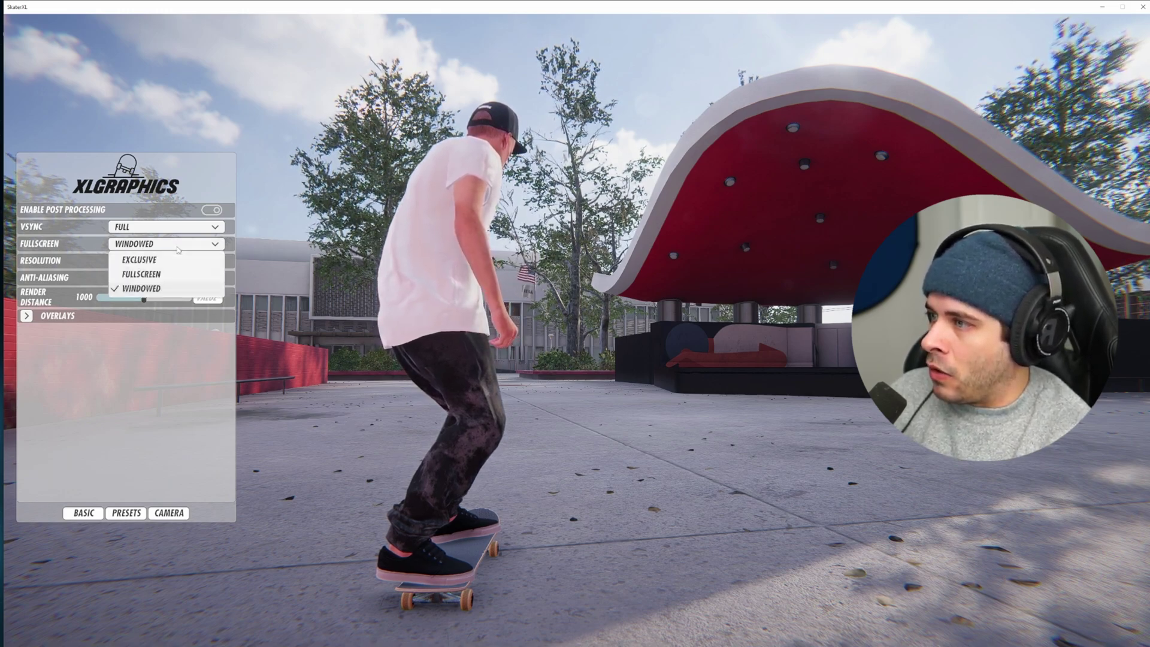
{"action": "left_click", "coordinate": [150, 275]}
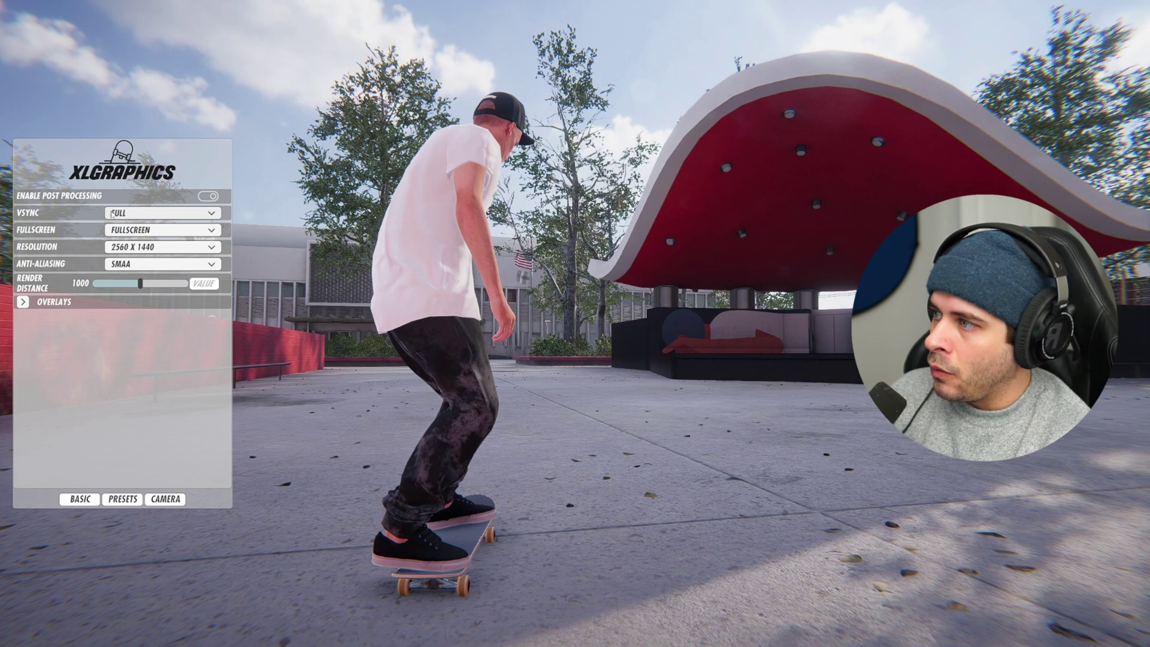
{"action": "left_click", "coordinate": [130, 213]}
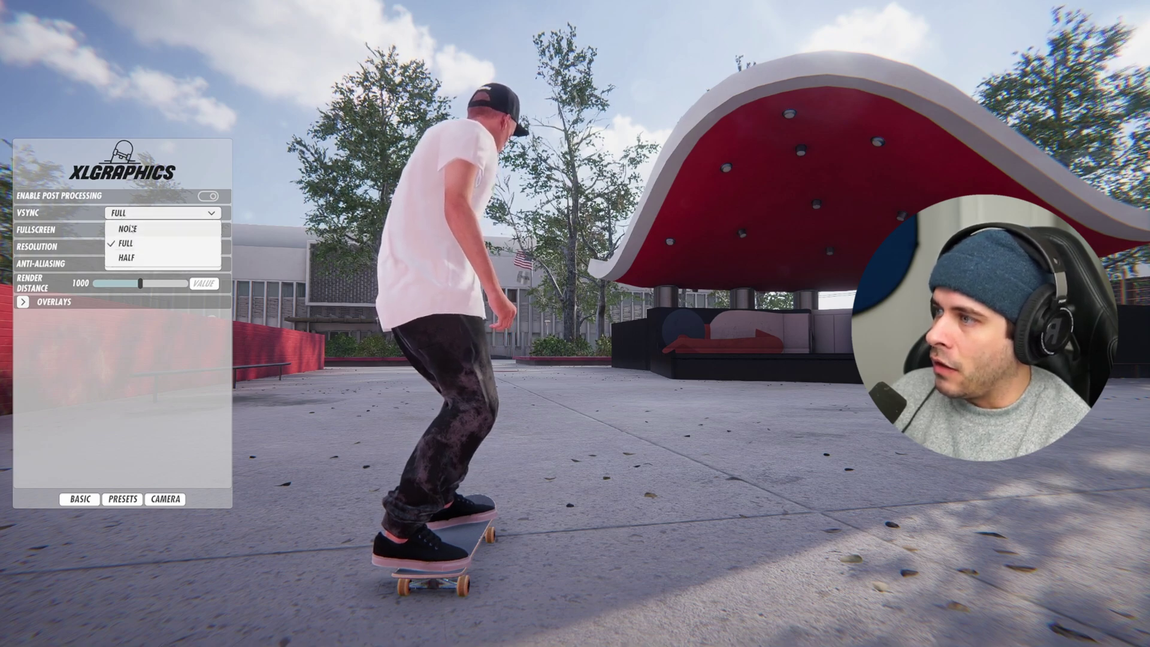
{"action": "left_click", "coordinate": [133, 228]}
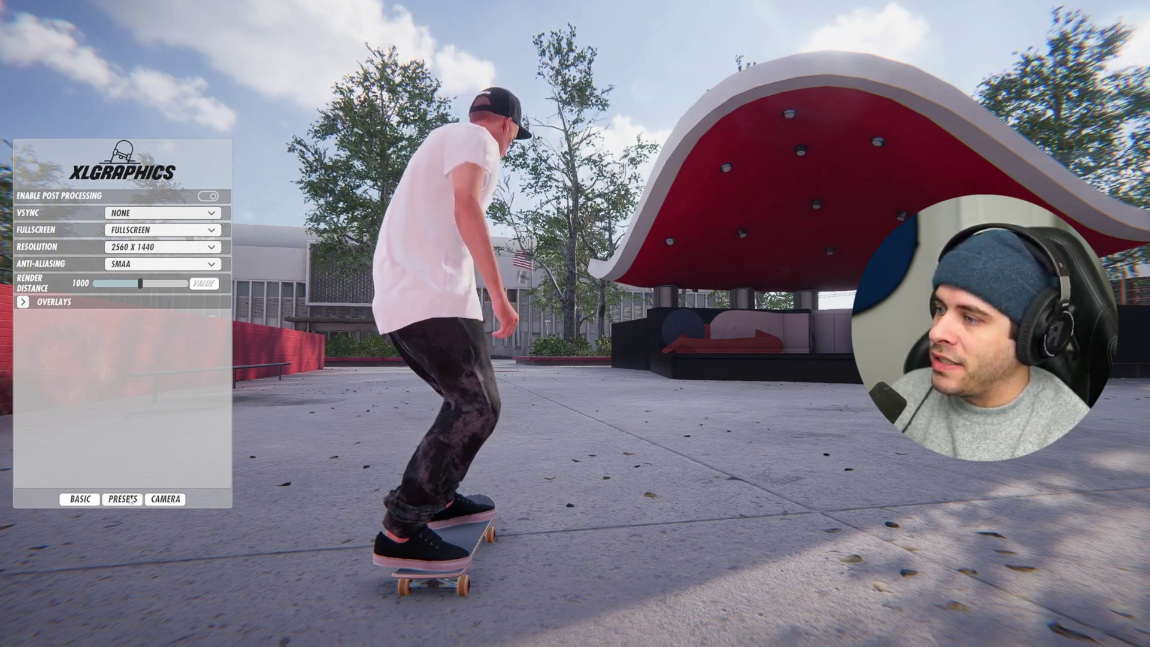
Create a new XLGraphics preset and turn on its Bloom effect with the Bloom settings expanded.
{"action": "left_click", "coordinate": [131, 501]}
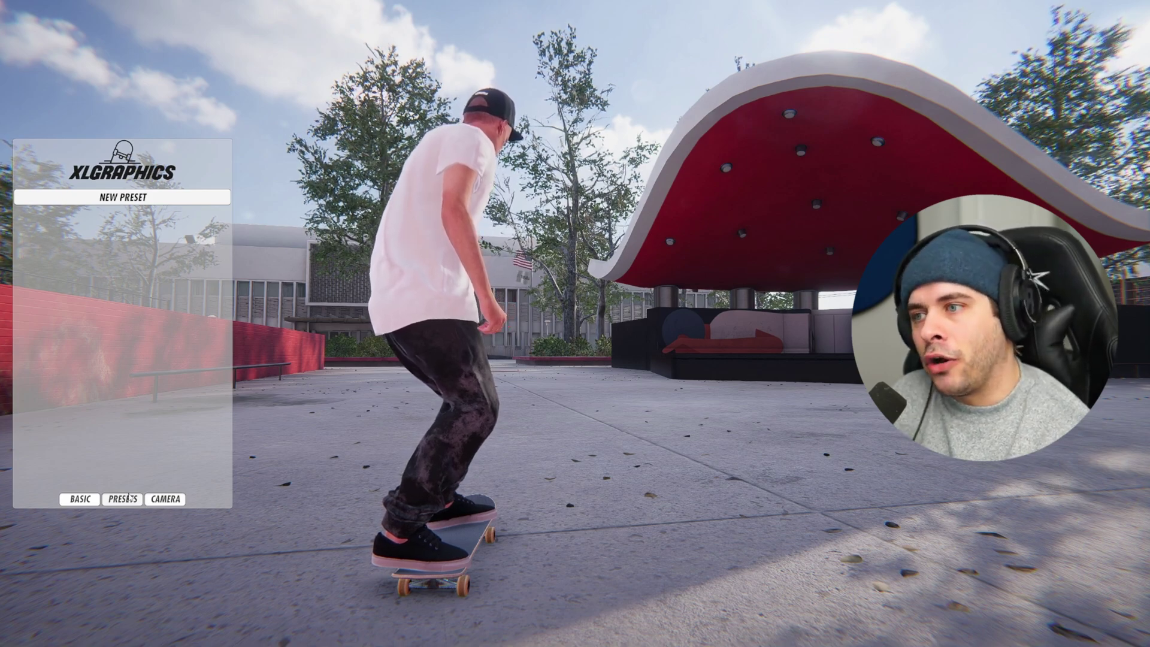
{"action": "left_click", "coordinate": [188, 192]}
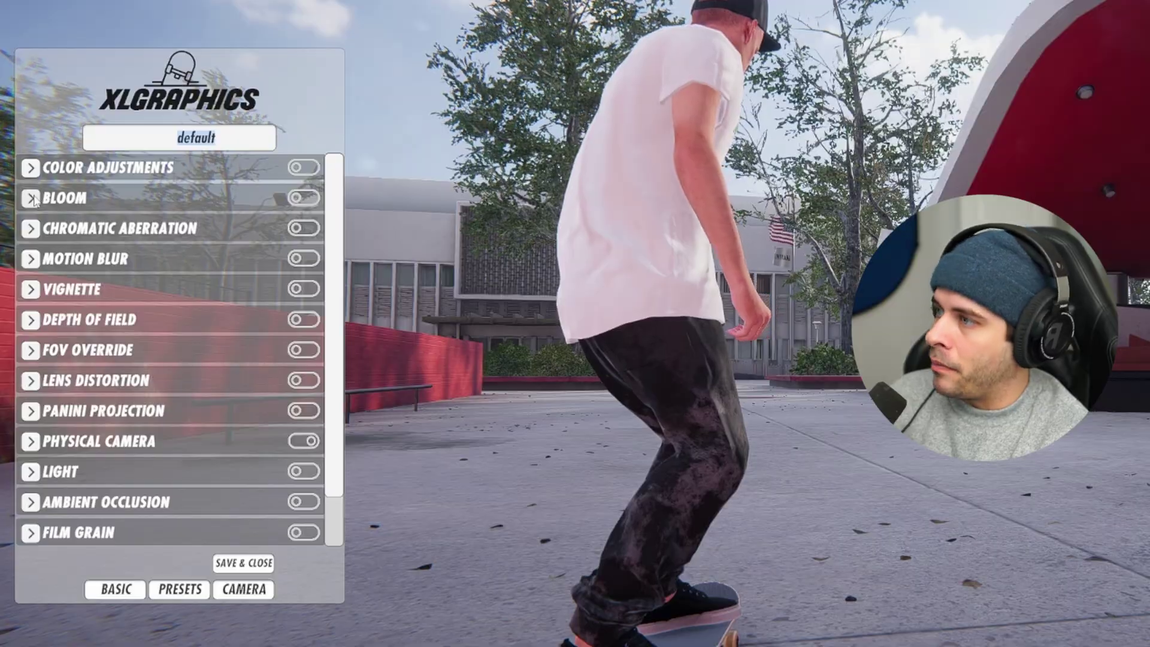
{"action": "left_click", "coordinate": [122, 237]}
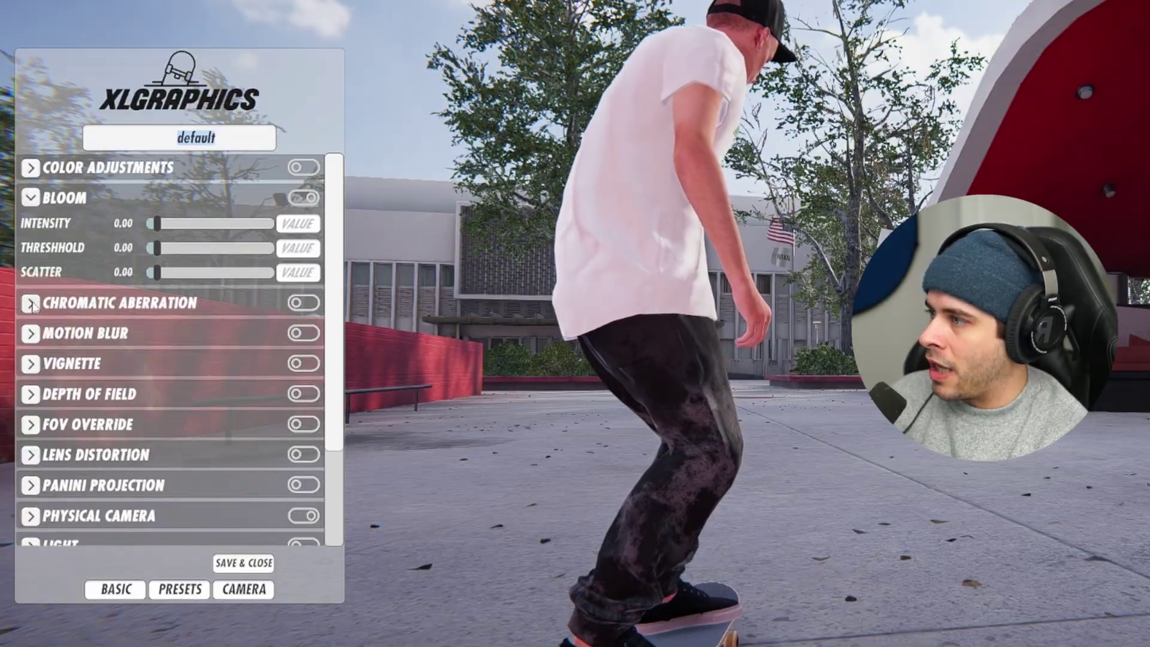
Enable Chromatic Aberration with Max Samples 3 and Motion Blur relative to camera in the preset, and save it.
{"action": "left_click", "coordinate": [31, 304]}
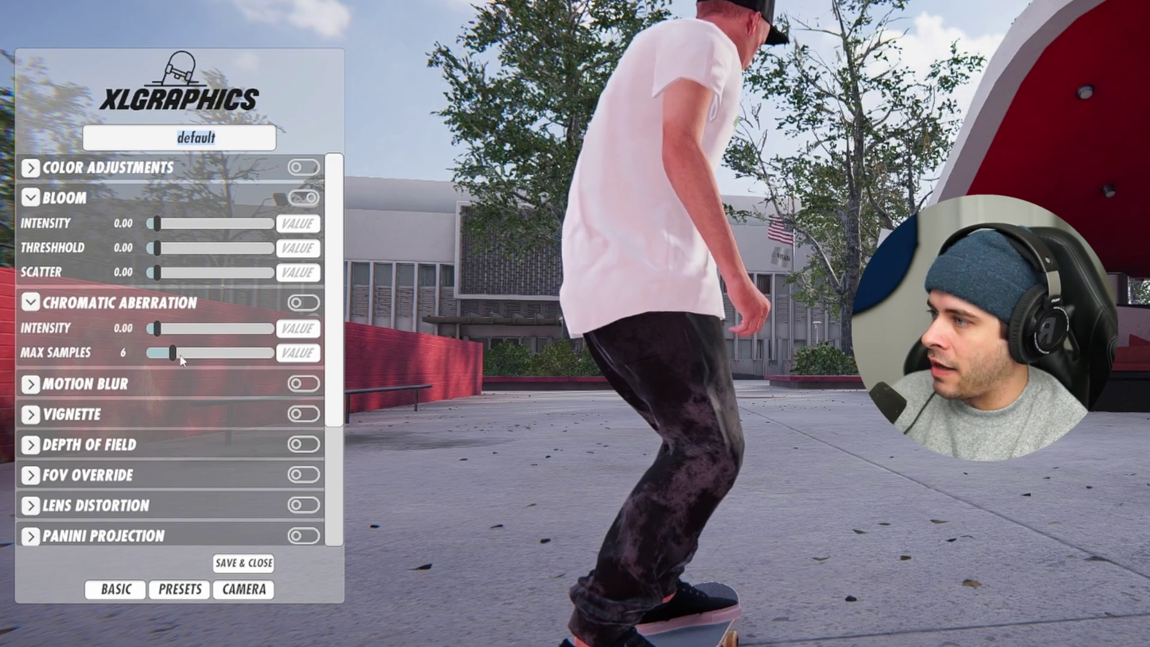
{"action": "left_click", "coordinate": [303, 303]}
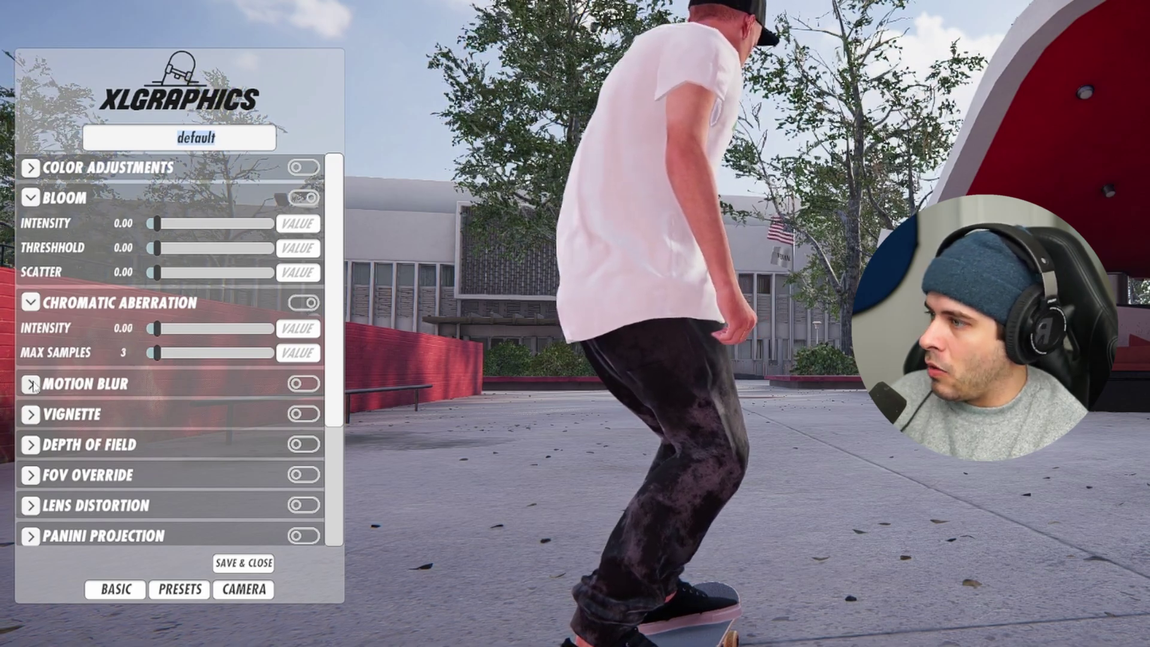
{"action": "left_click", "coordinate": [32, 384]}
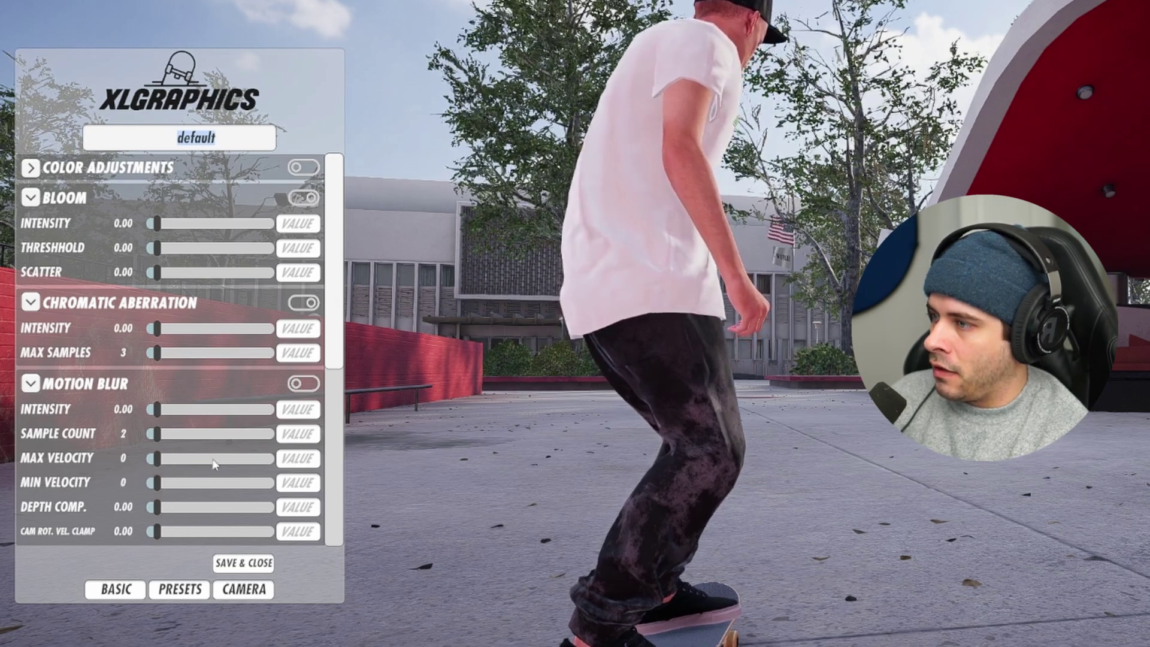
{"action": "scroll", "coordinate": [322, 366], "scroll_direction": "down", "scroll_amount": 2}
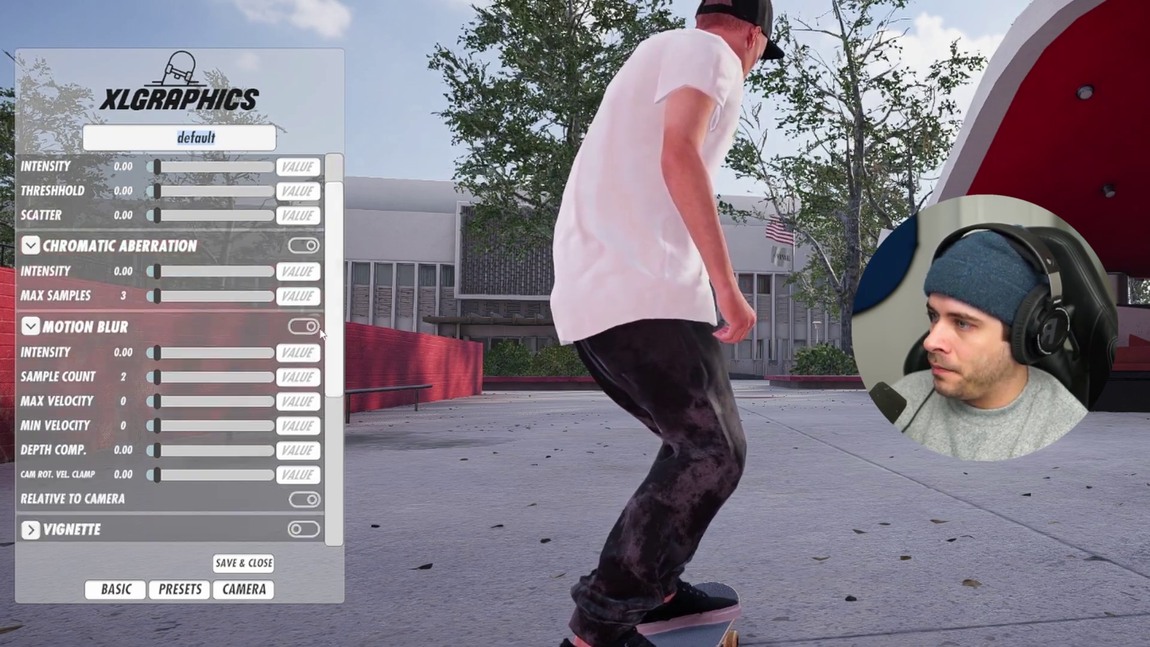
{"action": "scroll", "coordinate": [327, 334], "scroll_direction": "down", "scroll_amount": 5}
{"action": "left_click", "coordinate": [31, 373]}
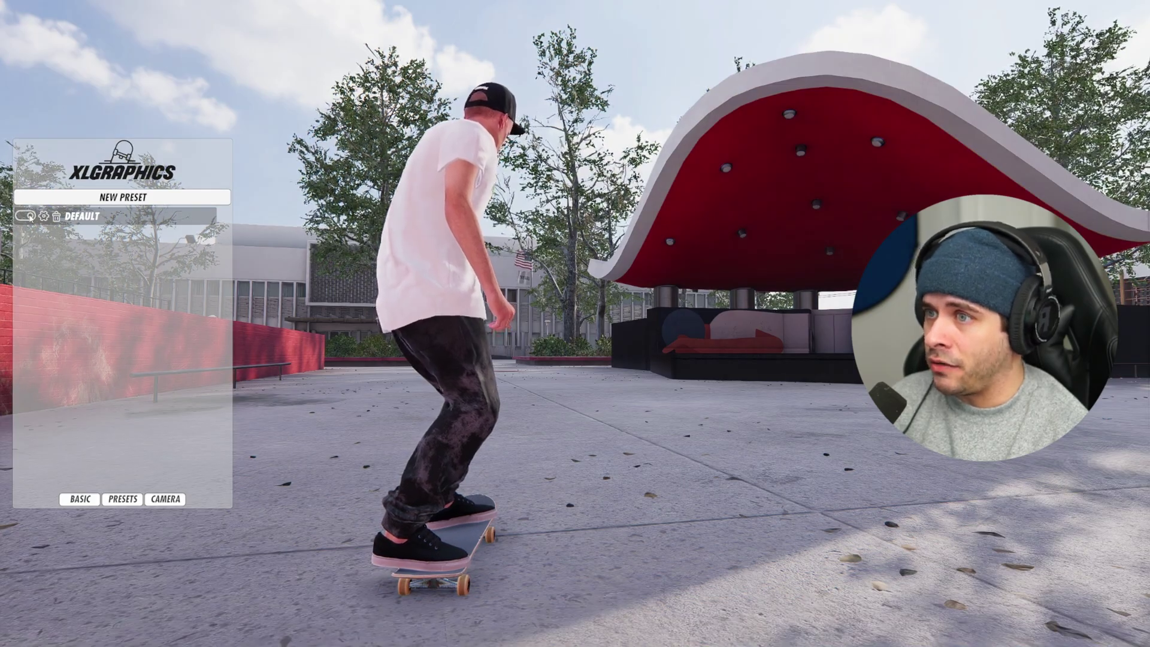
Set the XLGraphics camera mode to Follow with an FOV of 78 and adjust its movement response.
{"action": "left_click", "coordinate": [165, 499]}
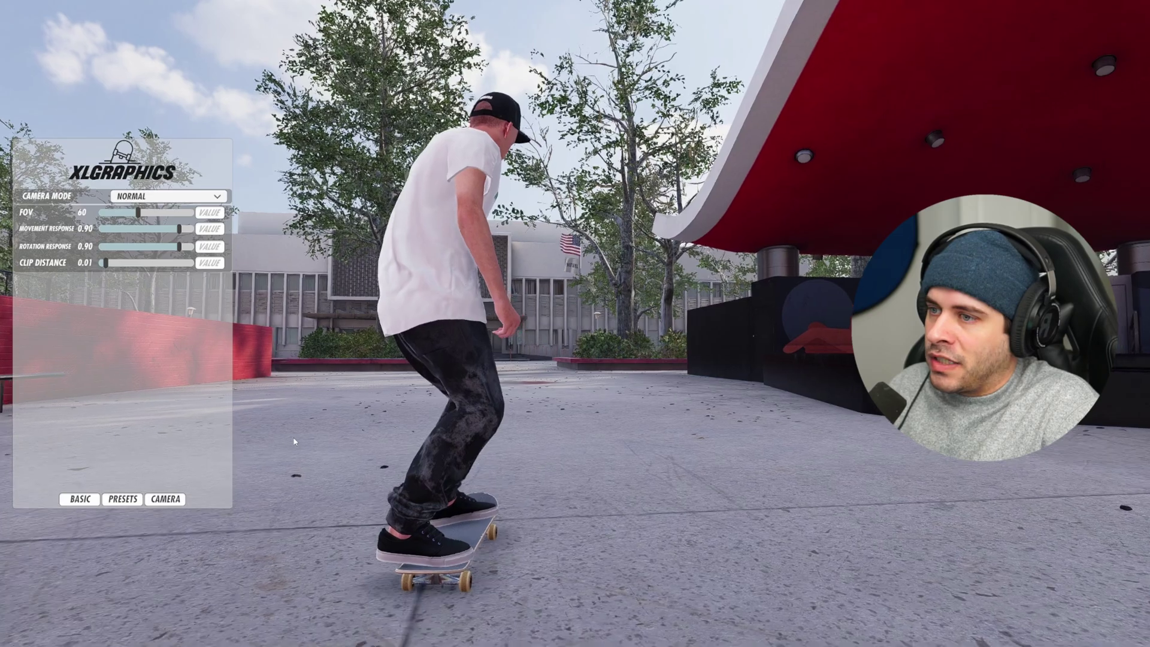
{"action": "left_click", "coordinate": [160, 198]}
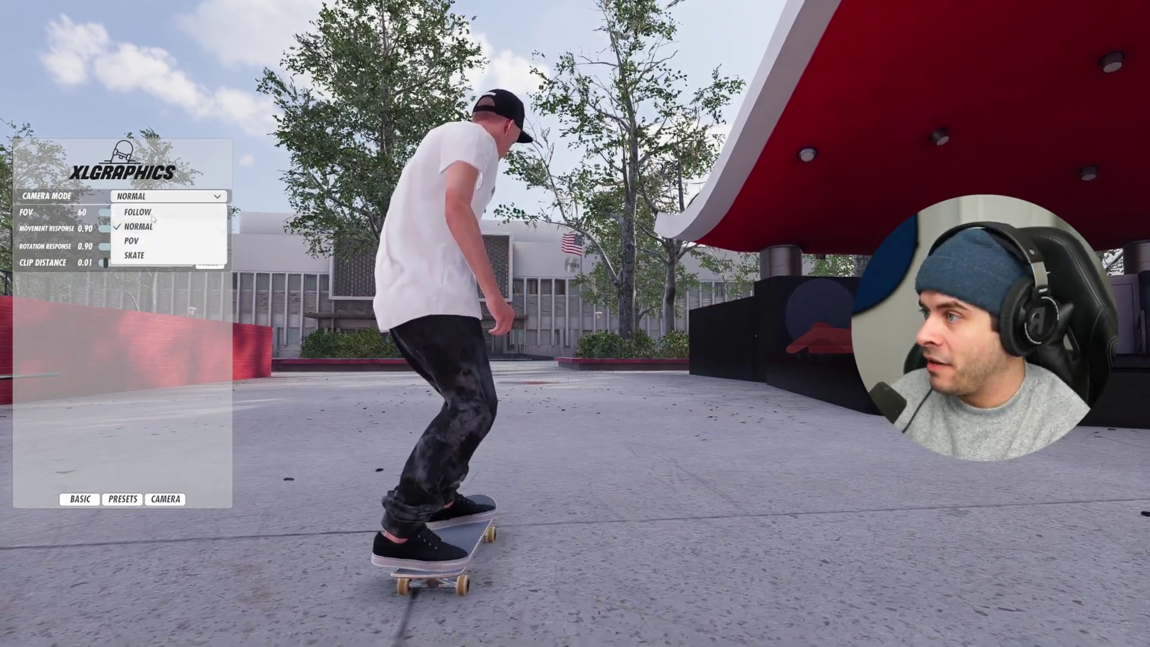
{"action": "left_click", "coordinate": [138, 212]}
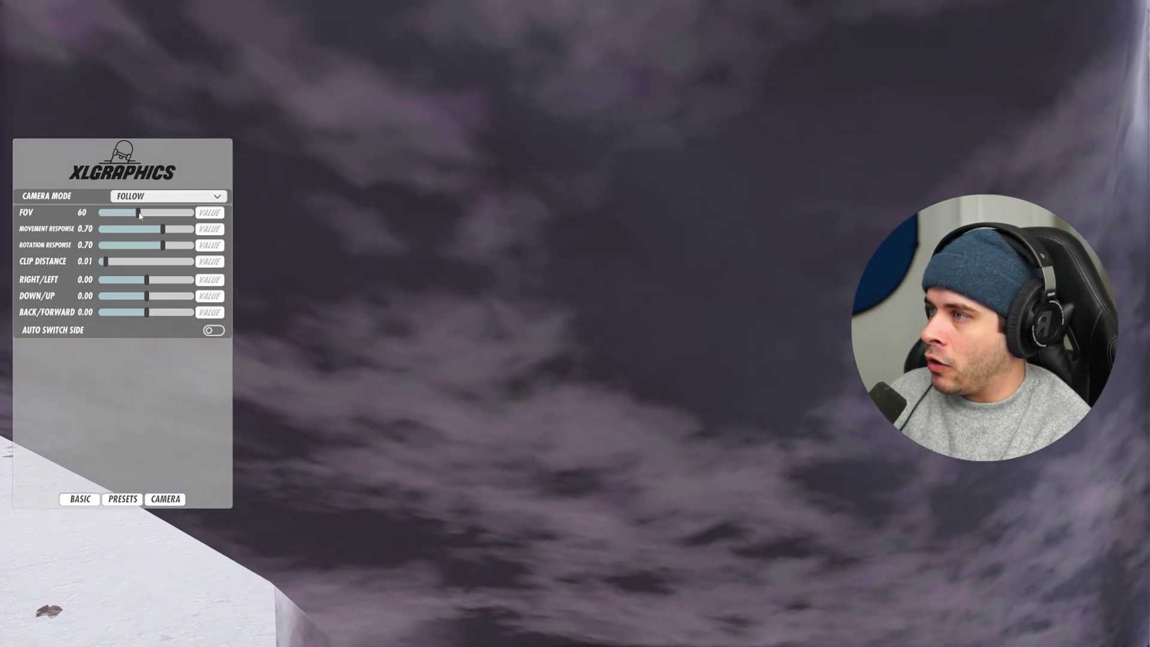
{"action": "left_click_drag", "start_coordinate": [139, 213], "coordinate": [149, 214]}
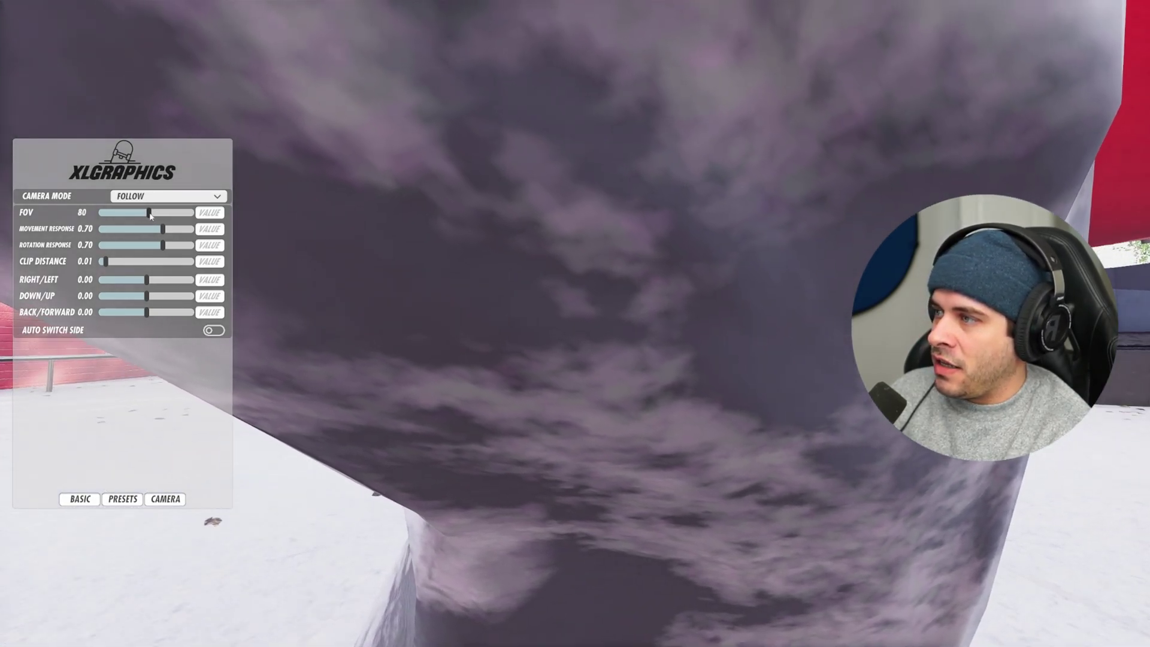
{"action": "left_click", "coordinate": [156, 229]}
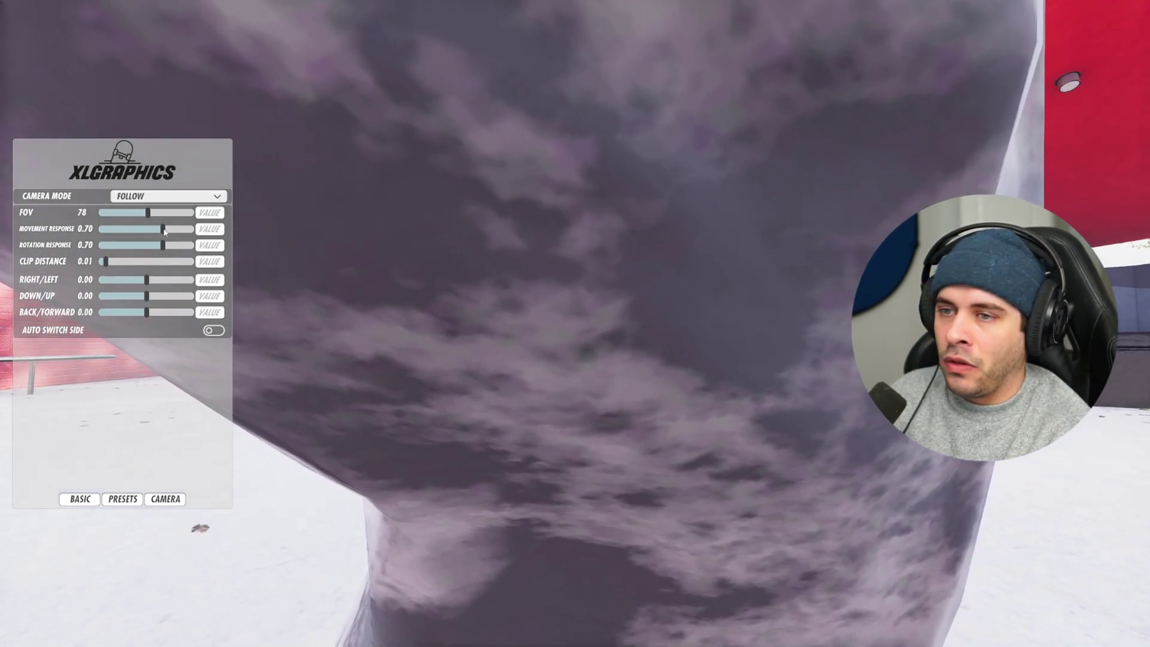
{"action": "left_click_drag", "start_coordinate": [156, 230], "coordinate": [143, 230]}
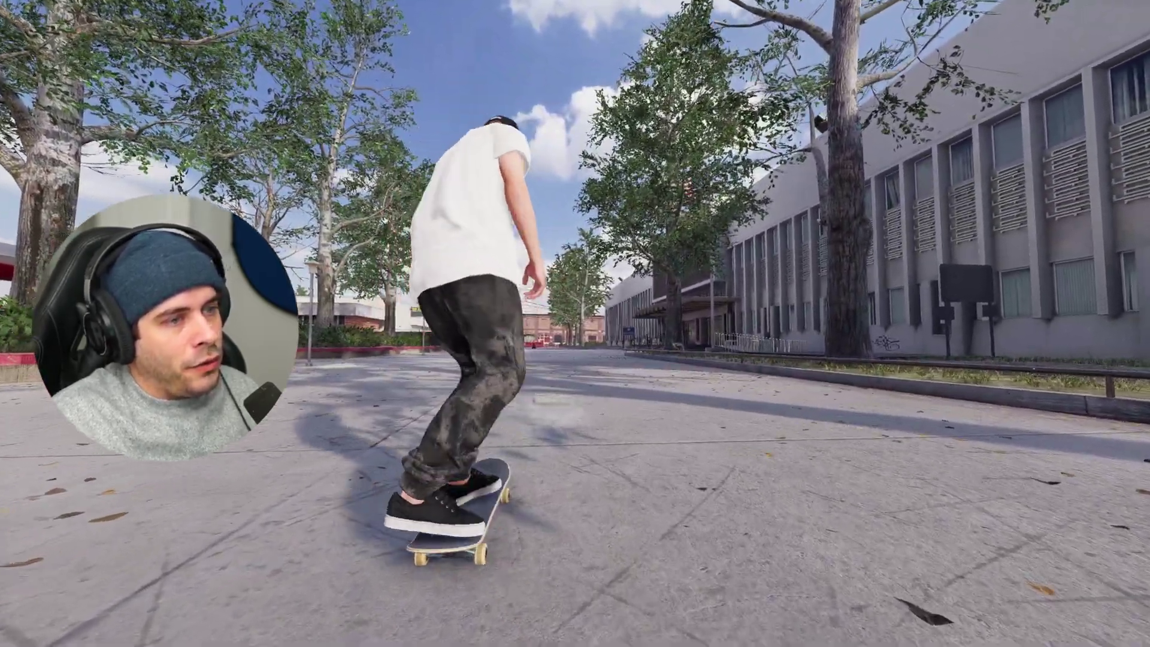
Open the XXLMod3 general settings, move the mod menu clear of the skater, and set Gravity to -13.00.
{"action": "key", "text": "F3"}
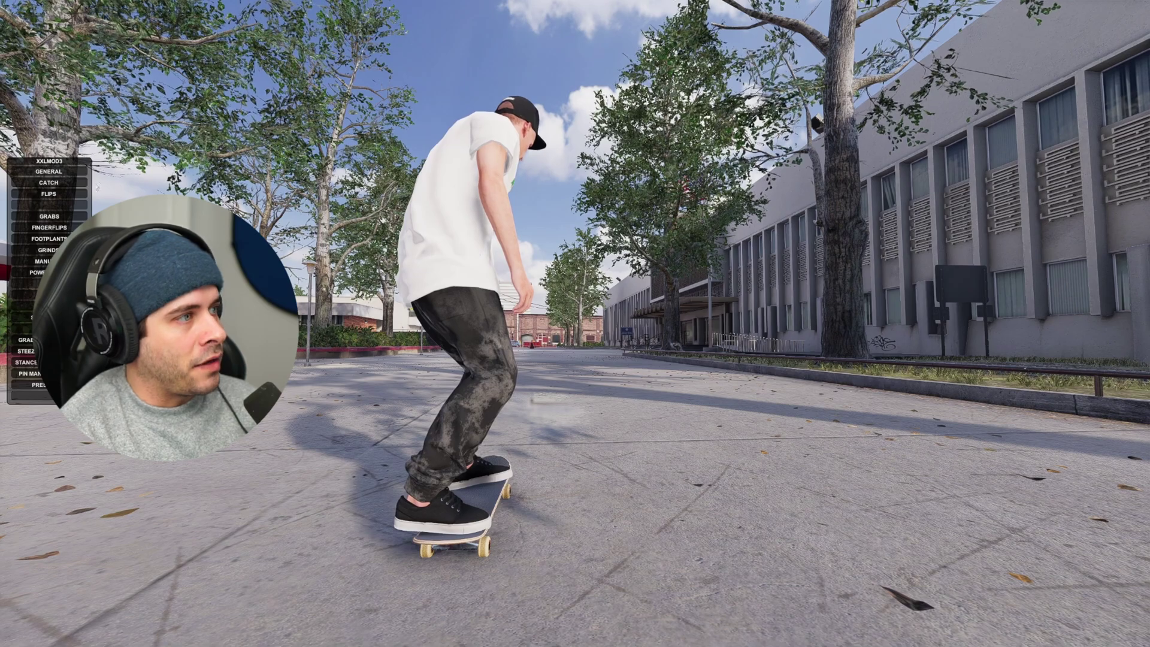
{"action": "left_click", "coordinate": [65, 171]}
{"action": "left_click_drag", "start_coordinate": [64, 162], "coordinate": [925, 106]}
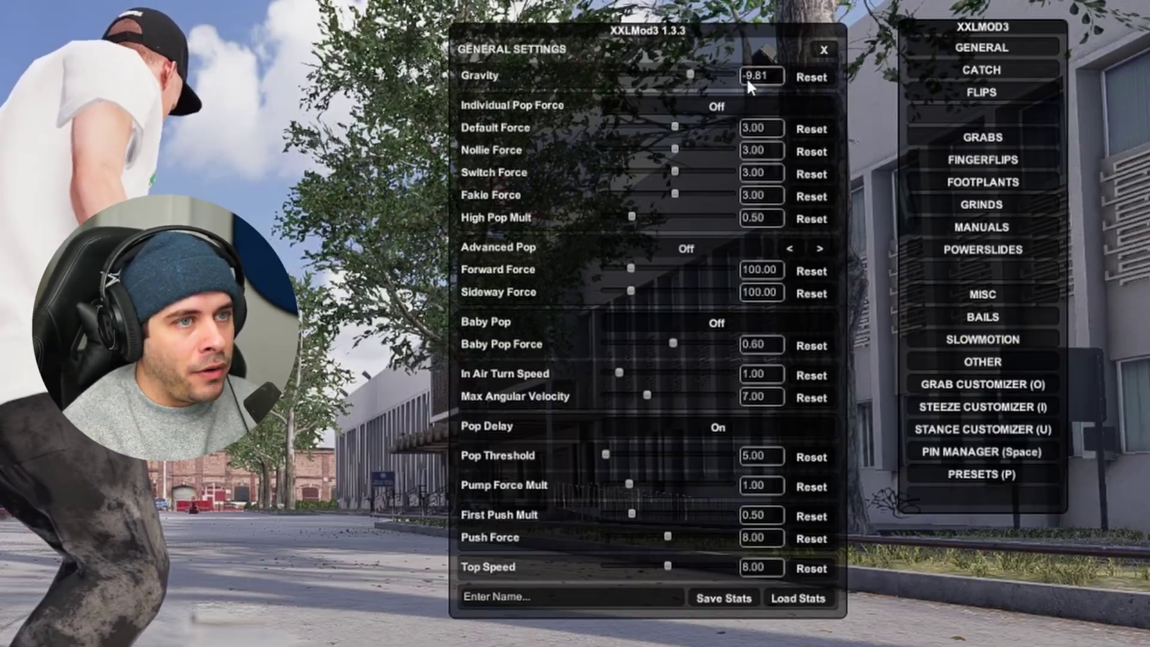
{"action": "left_click_drag", "start_coordinate": [746, 77], "coordinate": [768, 76]}
{"action": "type", "text": "13"}
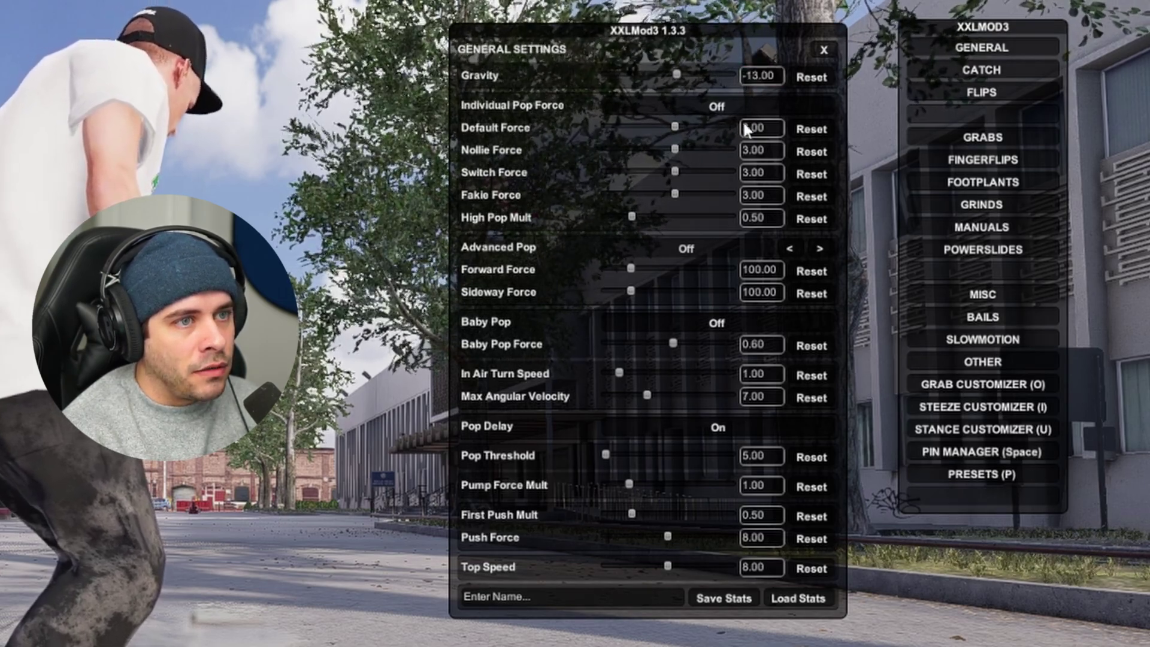
Set the Default Force to 3.25 and the High Pop Mult to 0.40 in the general settings.
{"action": "left_click_drag", "start_coordinate": [750, 125], "coordinate": [771, 127]}
{"action": "type", "text": "250"}
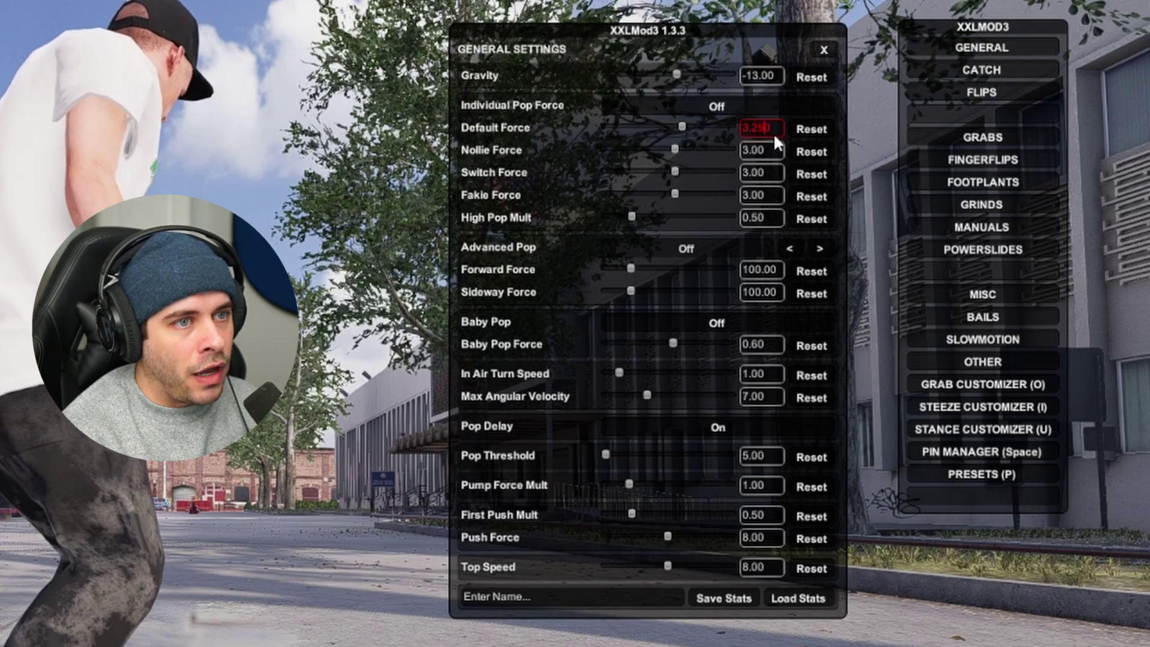
{"action": "key", "text": "Return"}
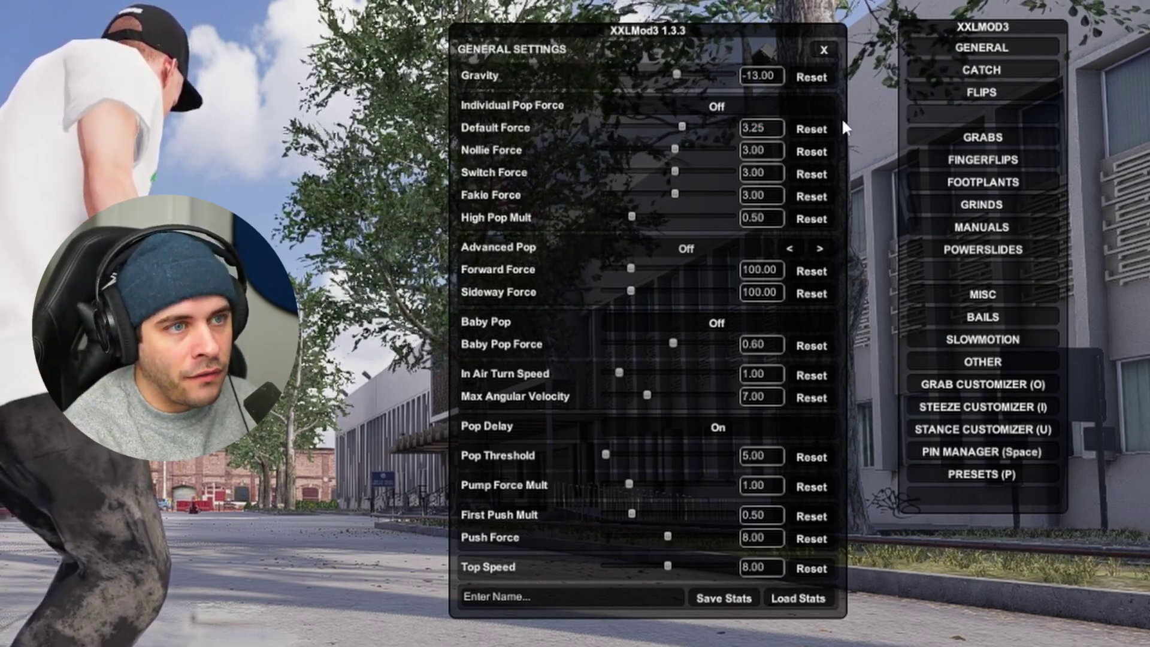
{"action": "left_click_drag", "start_coordinate": [750, 218], "coordinate": [756, 219]}
{"action": "type", "text": "4"}
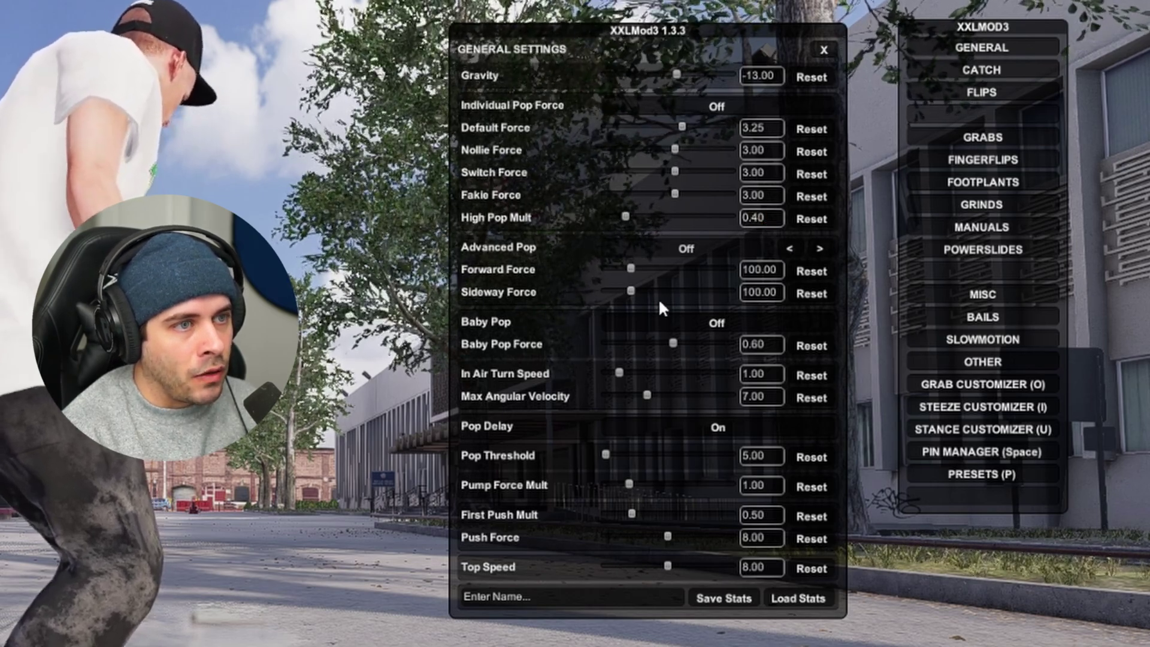
Turn on Baby Pop and set In Air Turn Speed to 1.30.
{"action": "left_click", "coordinate": [722, 321]}
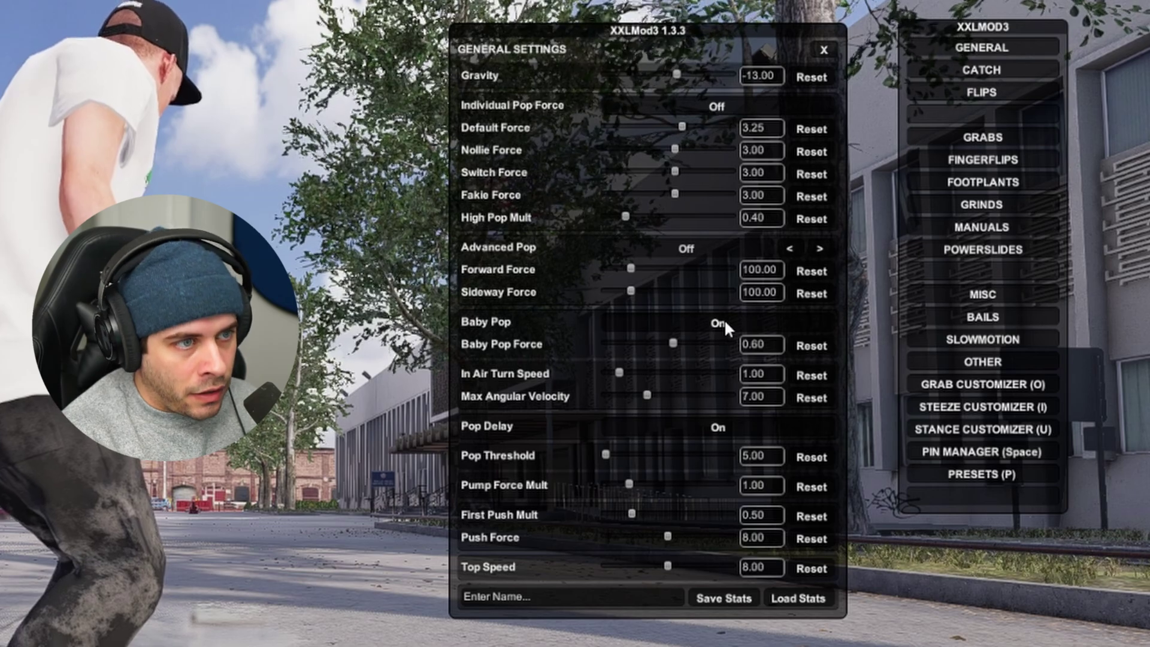
{"action": "left_click_drag", "start_coordinate": [754, 373], "coordinate": [775, 371]}
{"action": "type", "text": "3"}
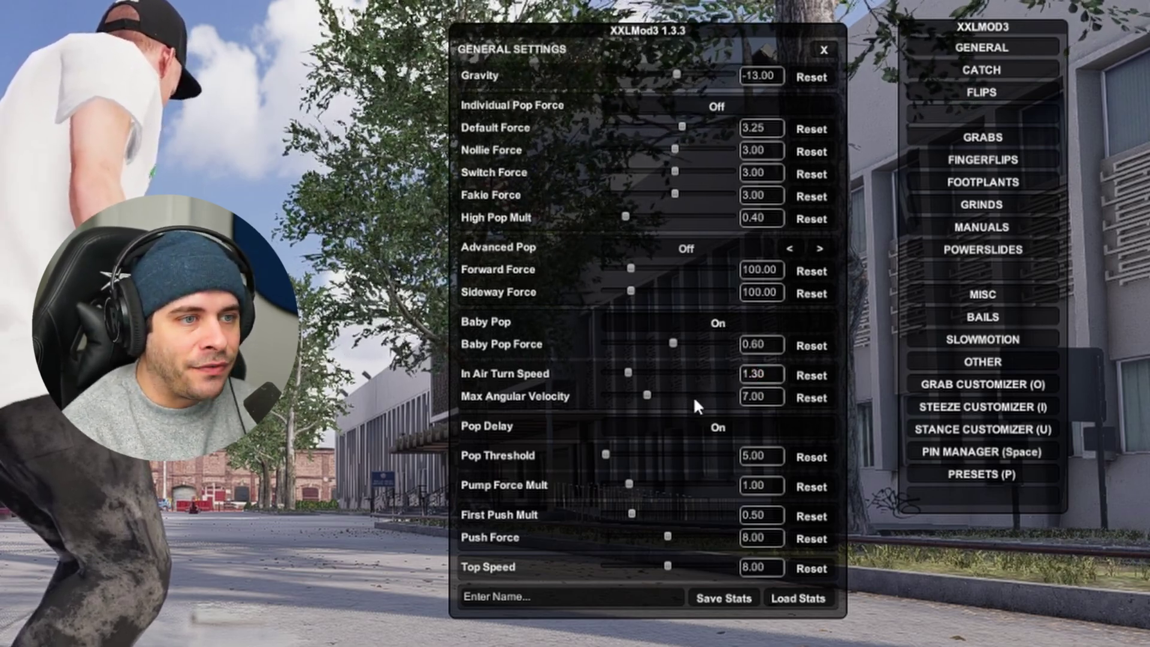
Set Max Angular Velocity to 8.00 and Push Force to 6.00, with Pop Delay turned off.
{"action": "left_click_drag", "start_coordinate": [768, 394], "coordinate": [707, 397]}
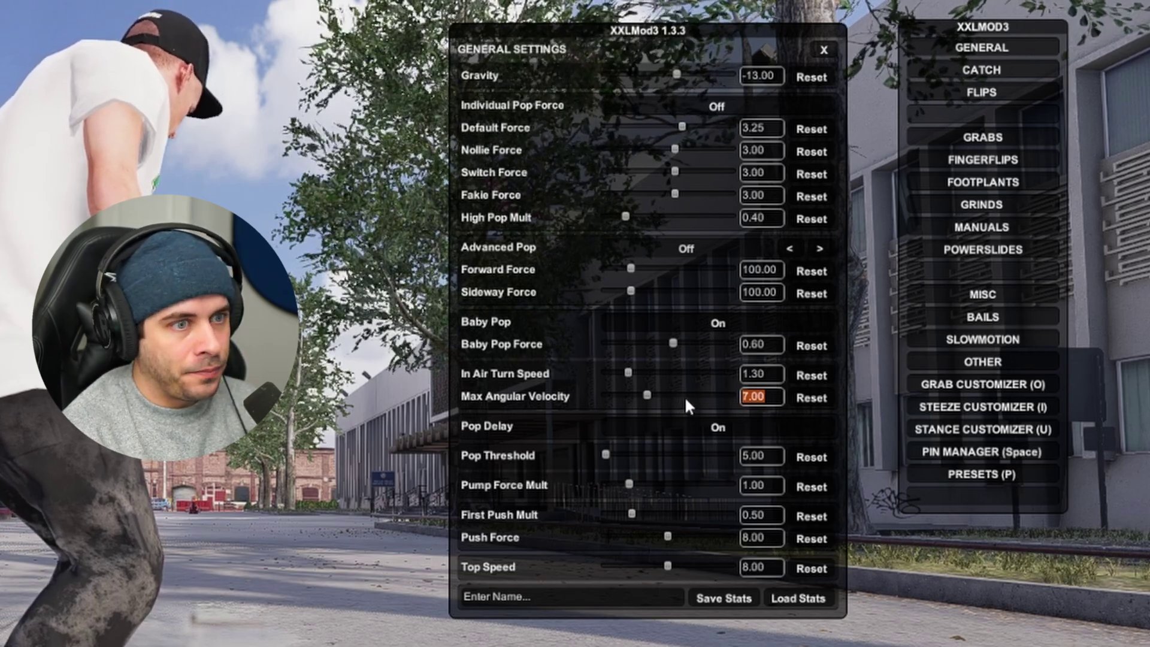
{"action": "left_click", "coordinate": [685, 396]}
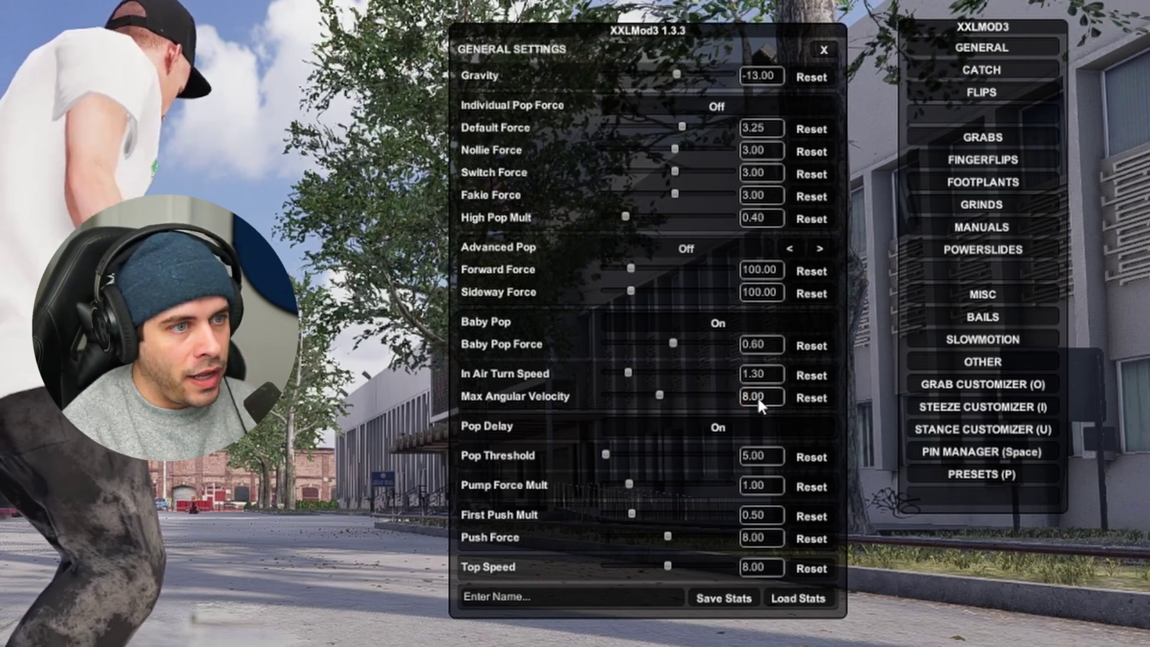
{"action": "left_click", "coordinate": [721, 428]}
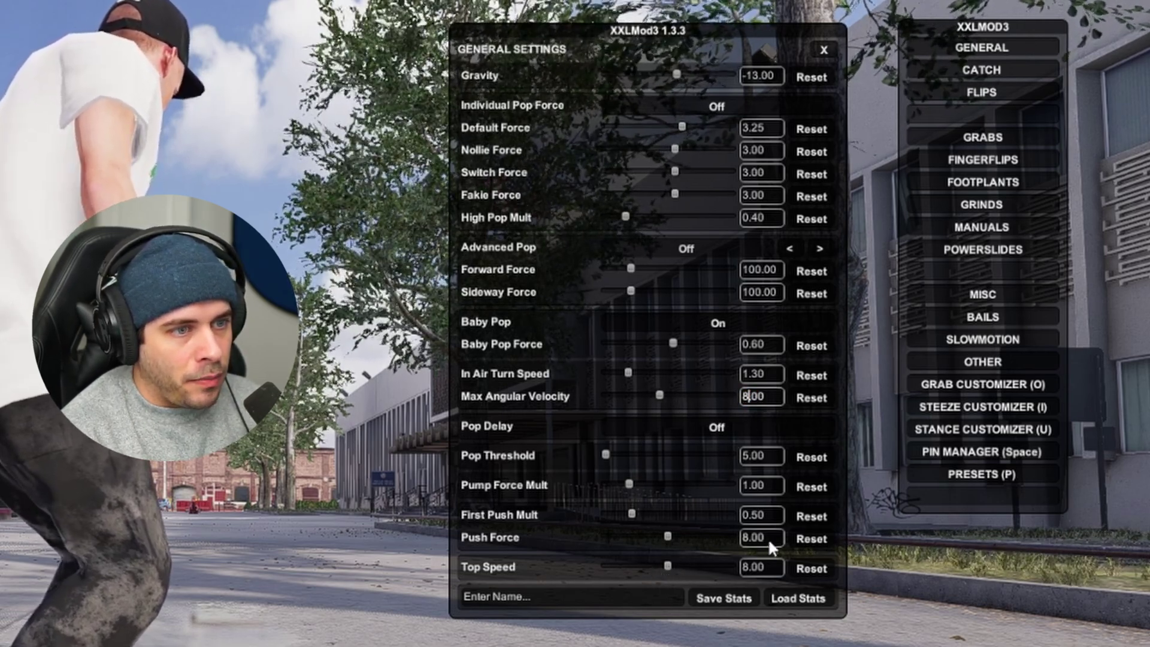
{"action": "left_click_drag", "start_coordinate": [768, 538], "coordinate": [671, 535]}
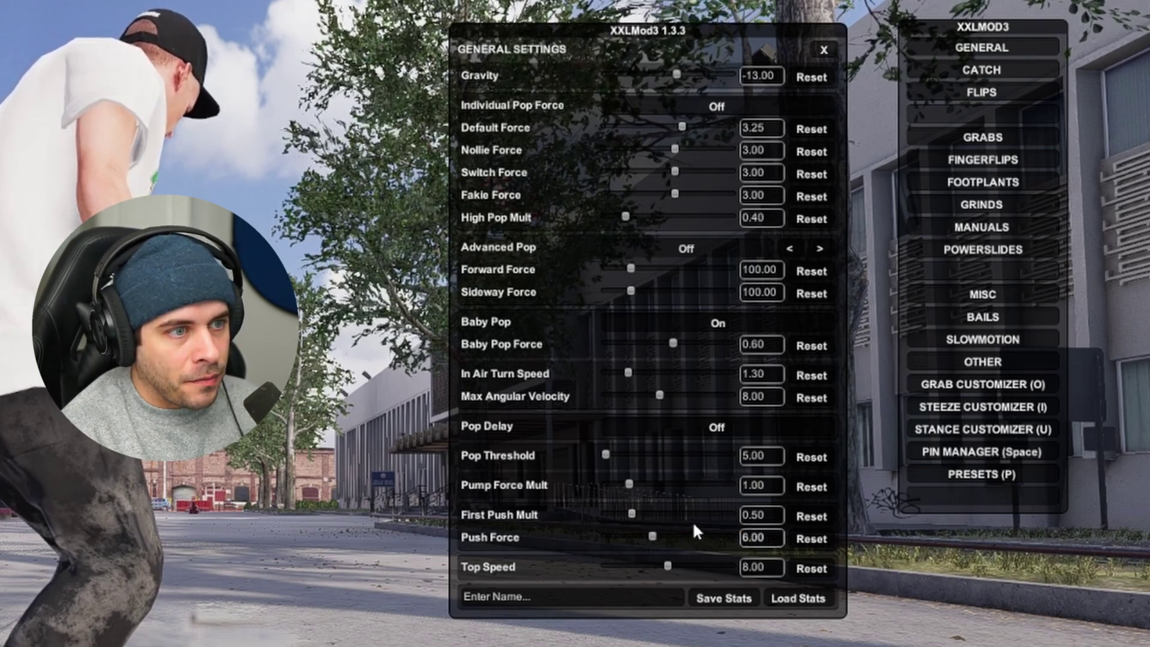
Open the XXLMod3 catch settings and change the Catch Mode.
{"action": "left_click", "coordinate": [981, 70]}
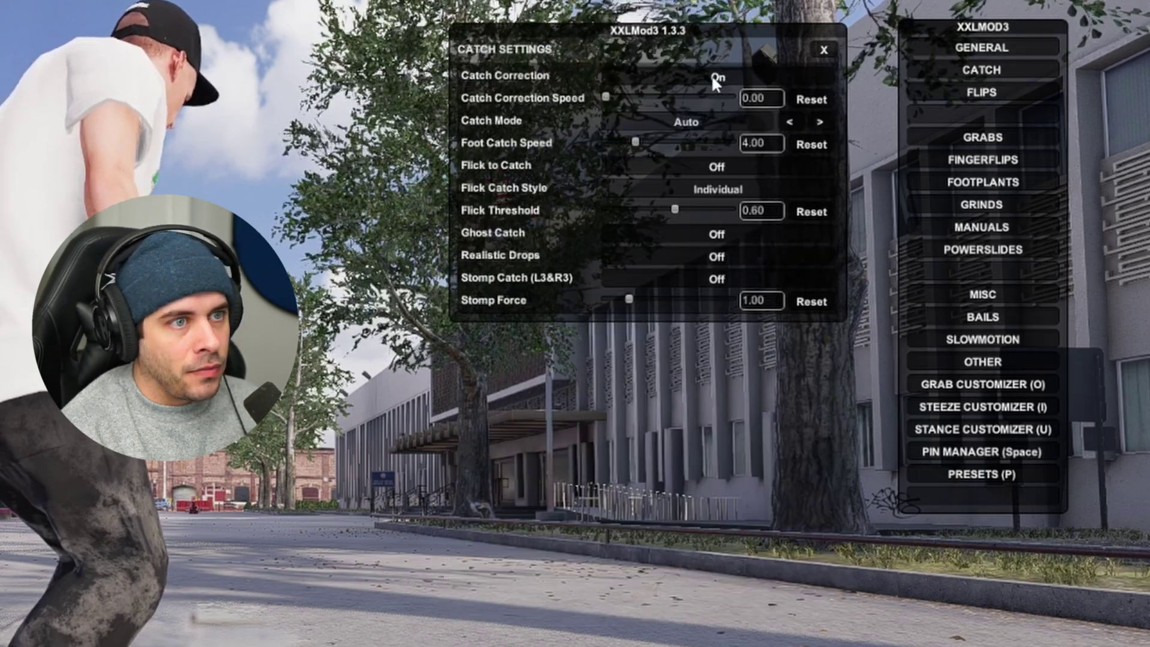
{"action": "left_click", "coordinate": [696, 123]}
{"action": "left_click", "coordinate": [727, 165]}
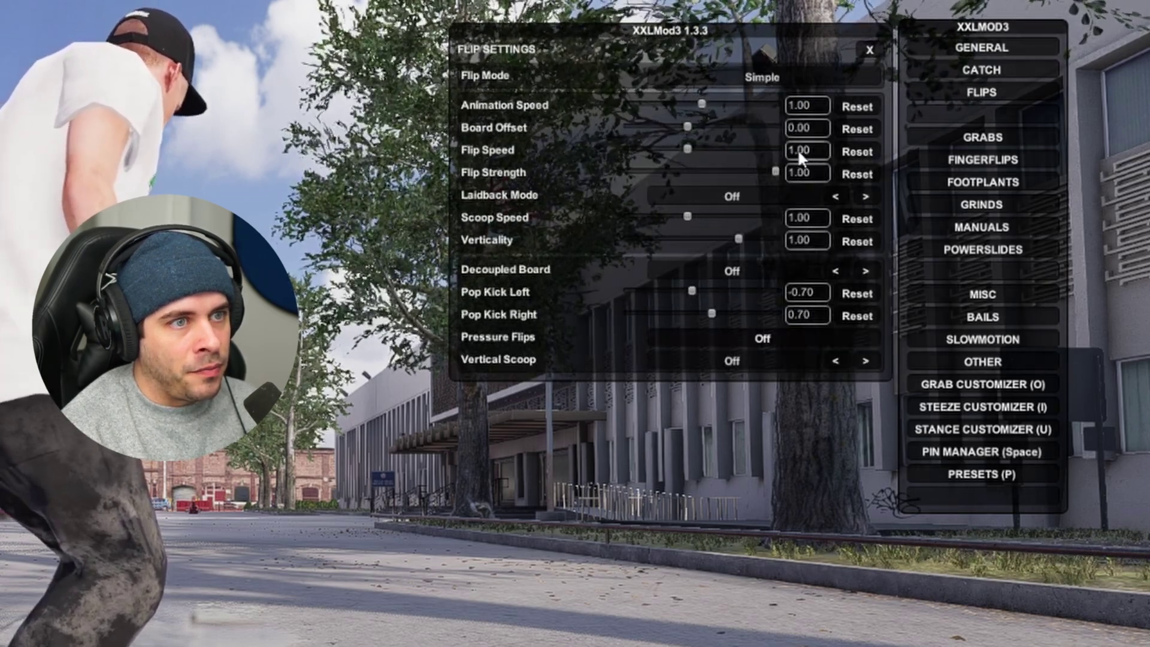
In the flip settings, set Flip Speed to 1.60, Scoop Speed to 1.40 and Verticality to 1.60.
{"action": "left_click_drag", "start_coordinate": [798, 150], "coordinate": [822, 157]}
{"action": "type", "text": "60"}
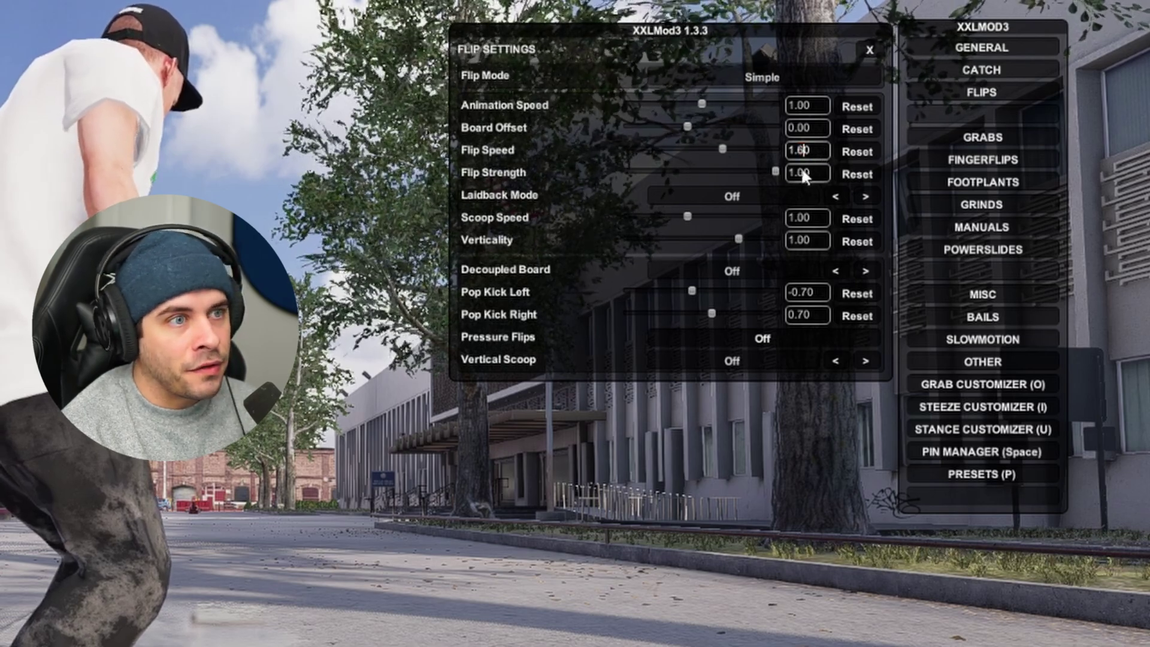
{"action": "left_click_drag", "start_coordinate": [800, 214], "coordinate": [814, 214]}
{"action": "type", "text": "4"}
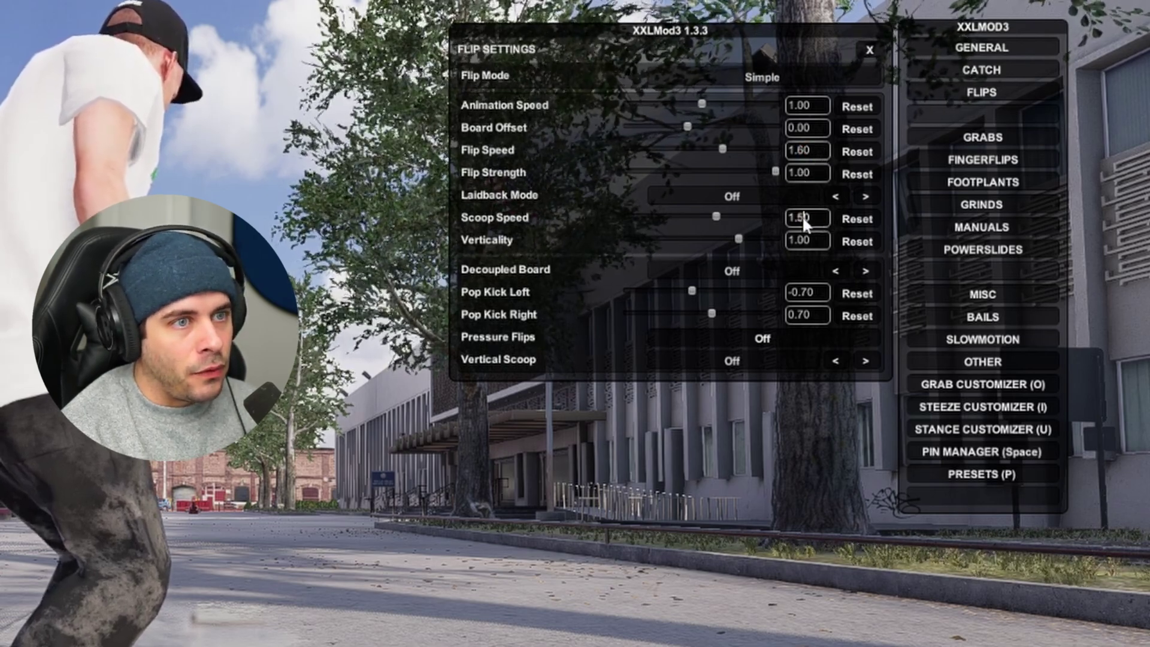
{"action": "left_click_drag", "start_coordinate": [800, 239], "coordinate": [817, 237]}
{"action": "type", "text": "6"}
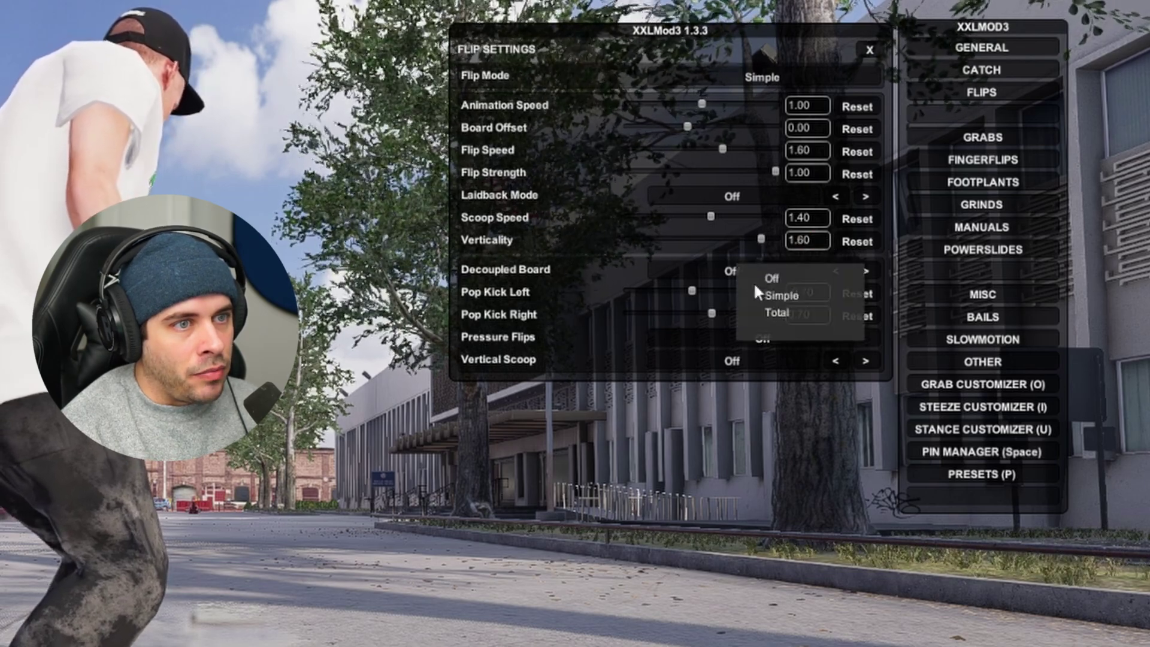
Set Decoupled Board to Simple and Vertical Scoop to XXL2 in the flip settings.
{"action": "left_click", "coordinate": [764, 290]}
{"action": "left_click", "coordinate": [747, 358]}
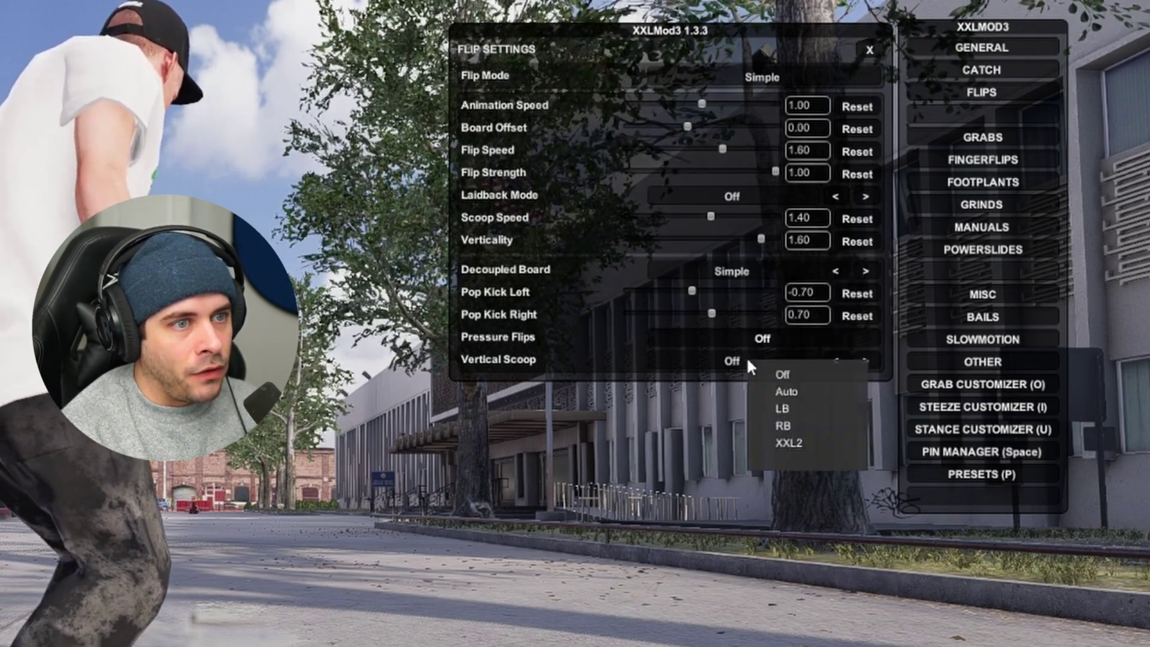
{"action": "left_click", "coordinate": [791, 443]}
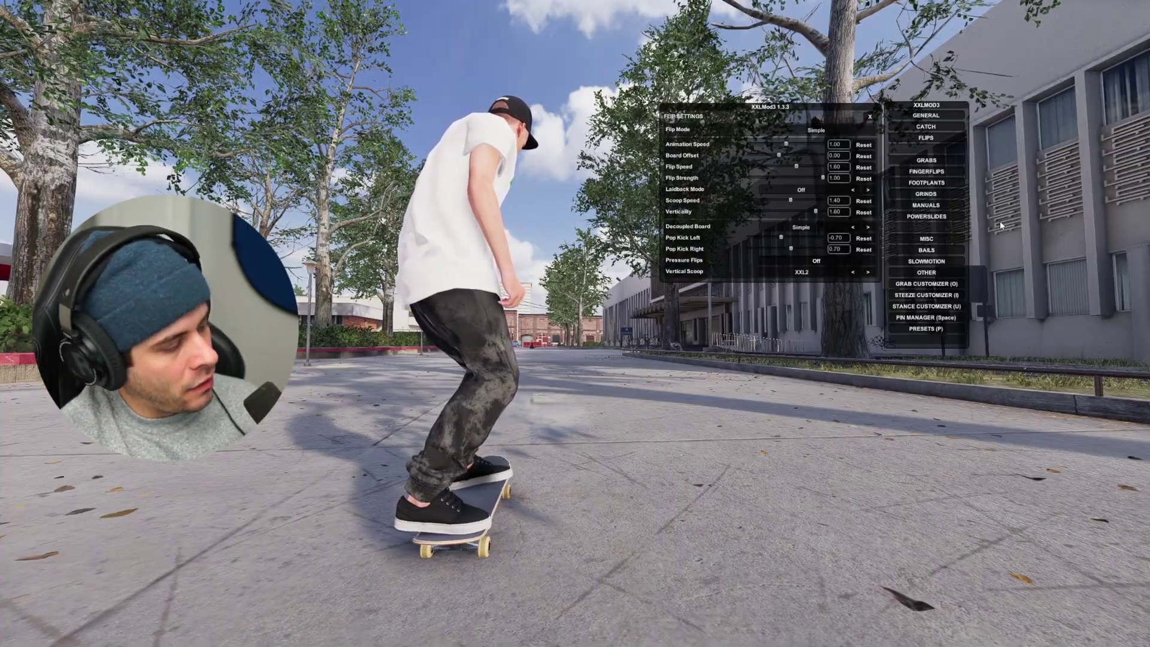
Open the XXLMod3 presets and save the current stats as a preset named 12121213.
{"action": "key", "text": "F1"}
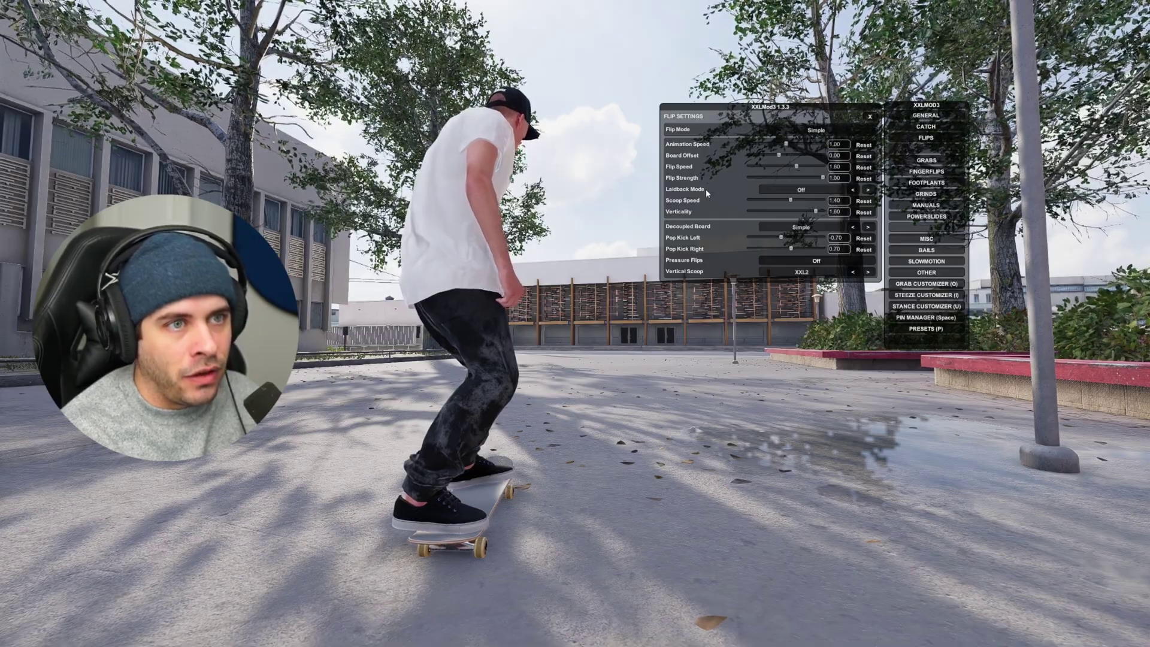
{"action": "key", "text": "p"}
{"action": "left_click_drag", "start_coordinate": [663, 161], "coordinate": [813, 162]}
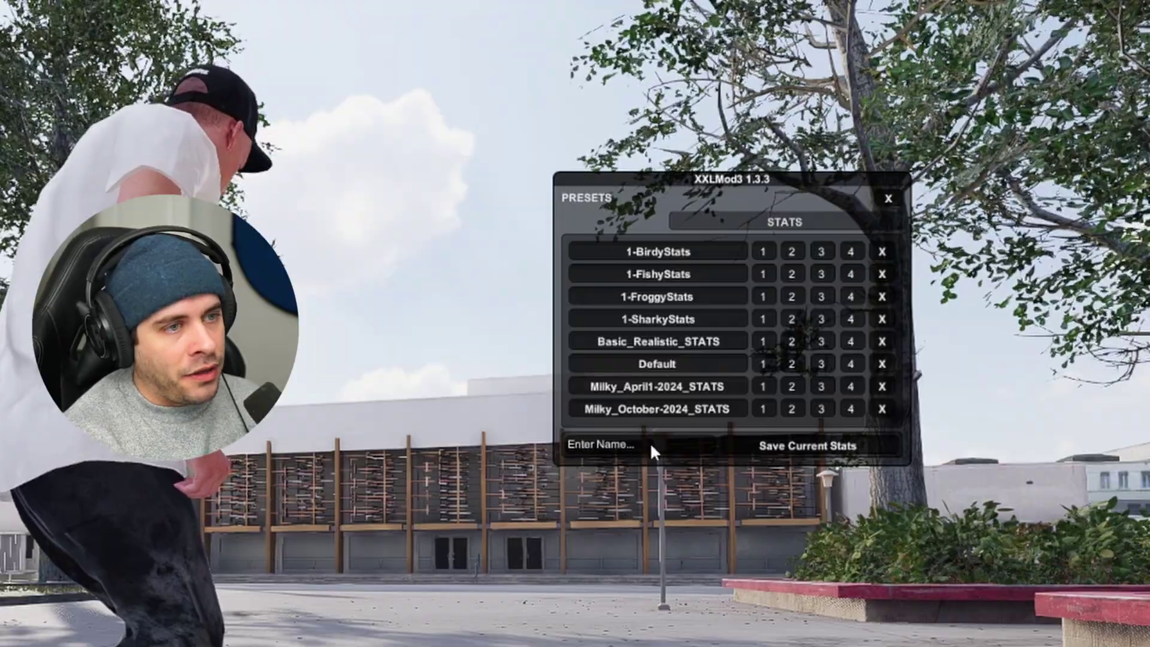
{"action": "left_click", "coordinate": [650, 444]}
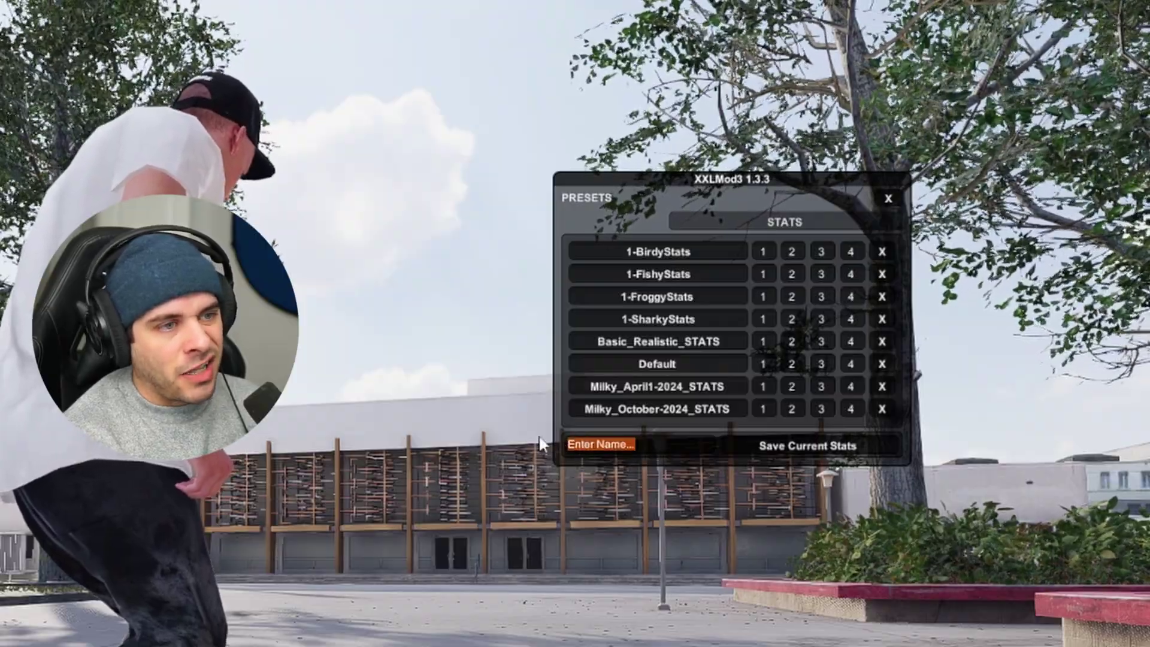
{"action": "type", "text": "12121213"}
{"action": "left_click", "coordinate": [793, 444]}
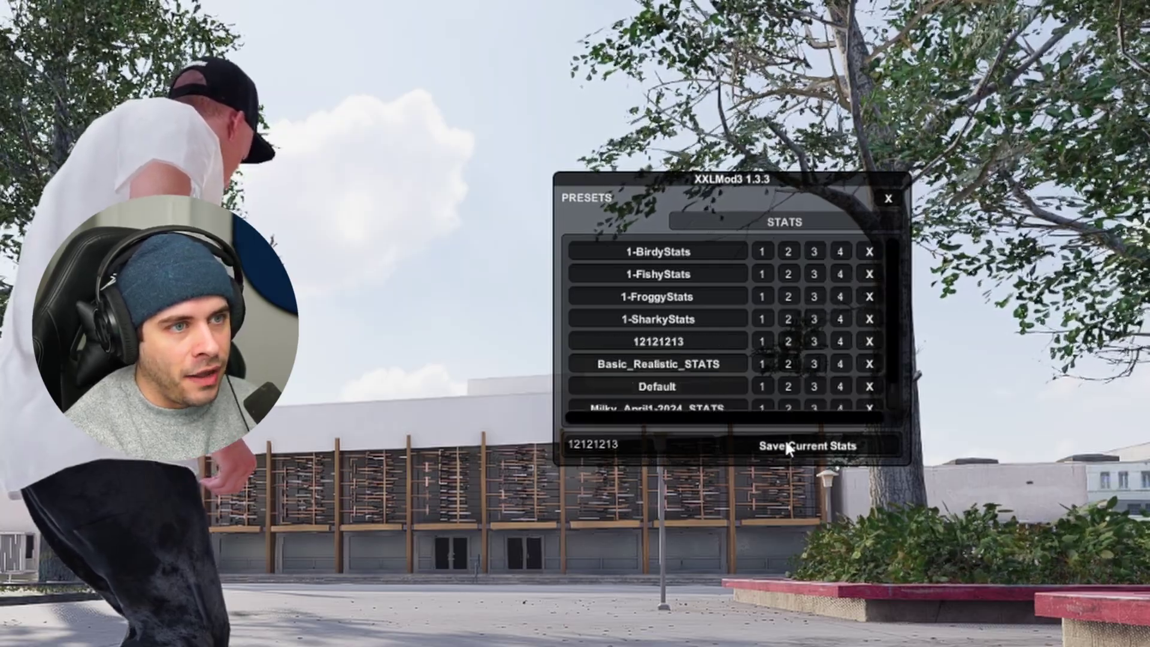
Switch the presets to Stances and save the current stances as a preset named 1321312.
{"action": "left_click", "coordinate": [778, 224]}
{"action": "left_click", "coordinate": [831, 259]}
{"action": "left_click", "coordinate": [655, 443]}
{"action": "type", "text": "1321312"}
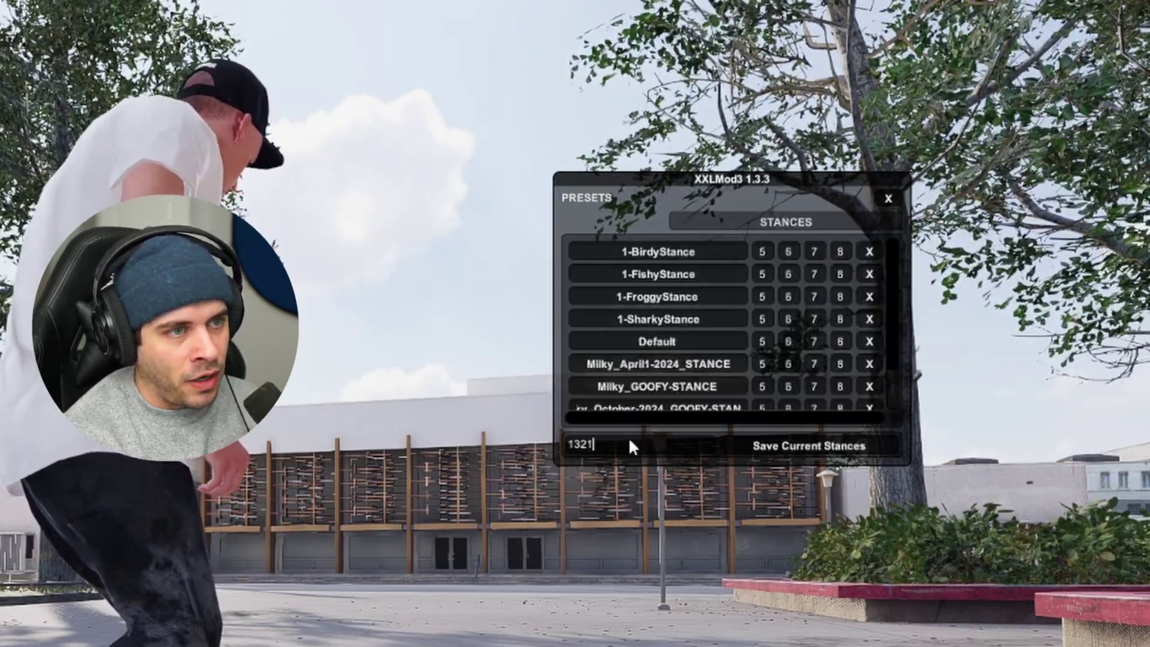
{"action": "left_click", "coordinate": [807, 445]}
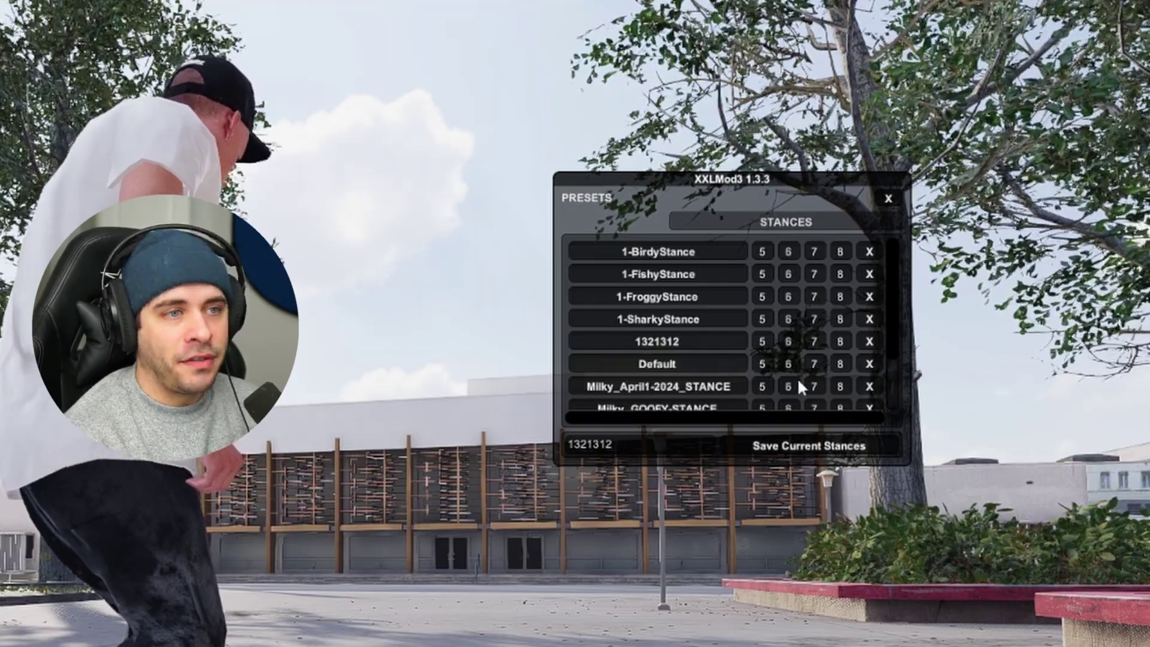
Switch the presets to Steeze and save the current legs as a preset named 12321312.
{"action": "left_click", "coordinate": [778, 225]}
{"action": "left_click", "coordinate": [811, 278]}
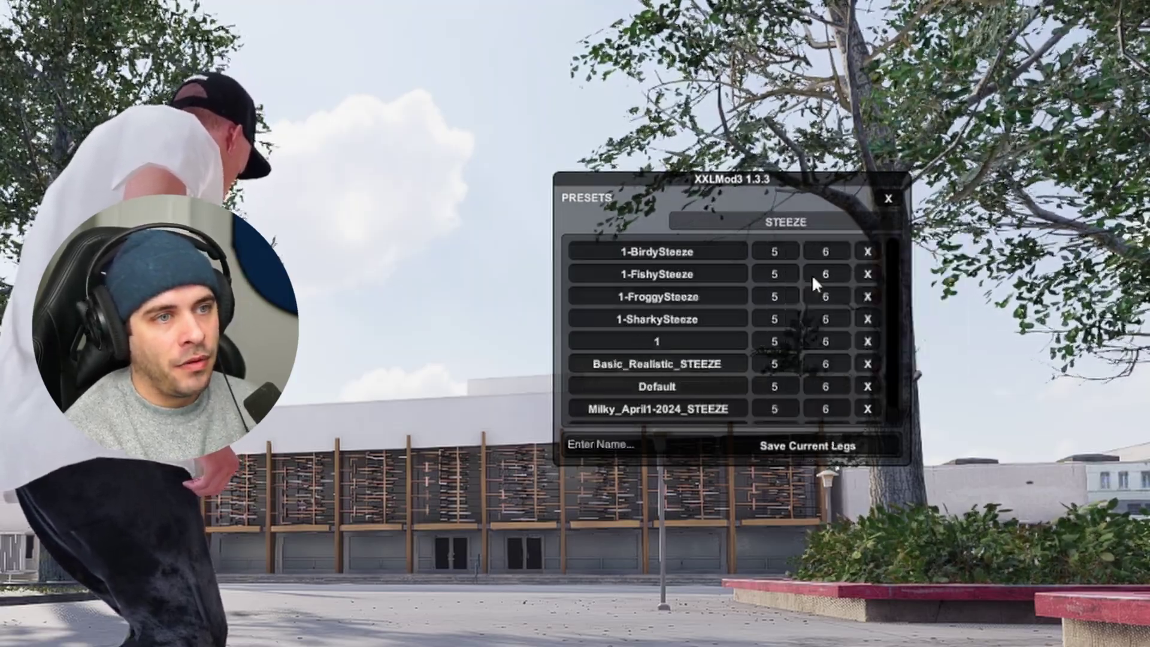
{"action": "left_click", "coordinate": [652, 442]}
{"action": "type", "text": "12321312"}
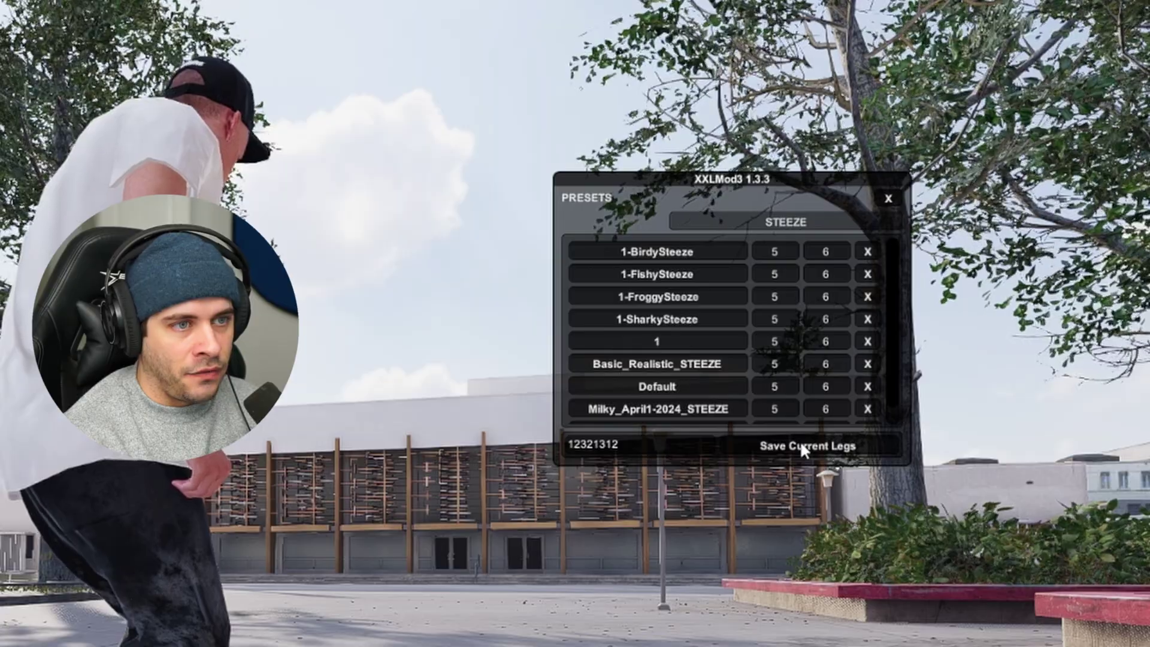
{"action": "left_click", "coordinate": [800, 445]}
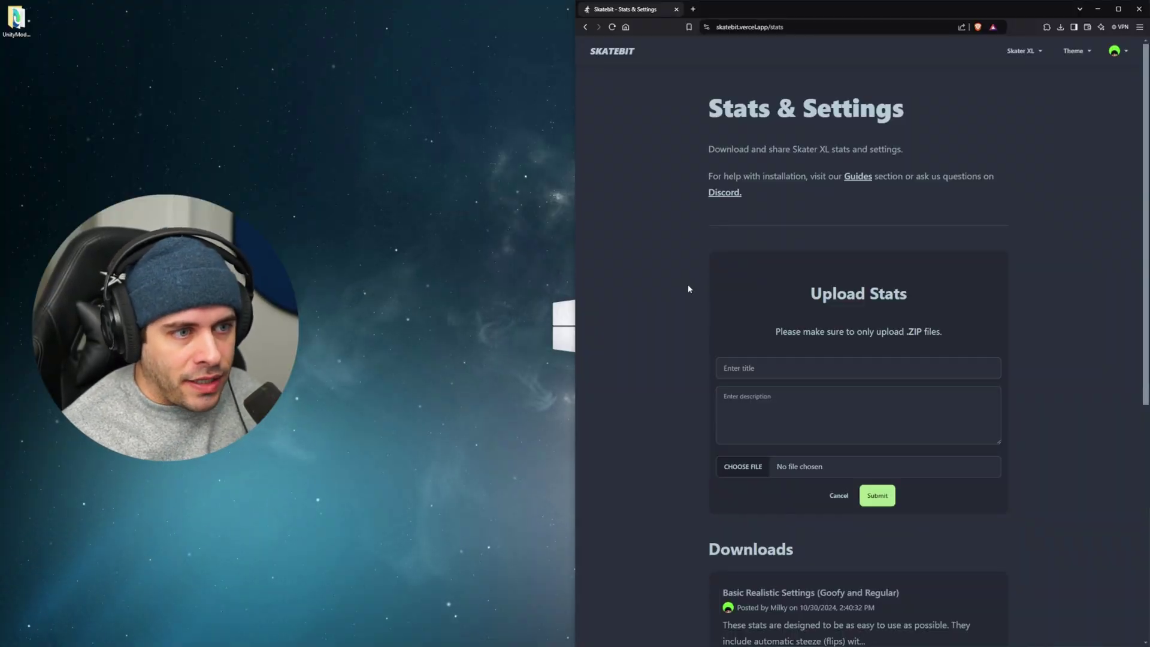
On Skatebit's Stats & Settings page in the browser, download Milky's Latest Stats (Regular) to the Desktop as a ZIP archive.
{"action": "scroll", "coordinate": [689, 289], "scroll_direction": "down", "scroll_amount": 3}
{"action": "scroll", "coordinate": [683, 286], "scroll_direction": "down", "scroll_amount": 3}
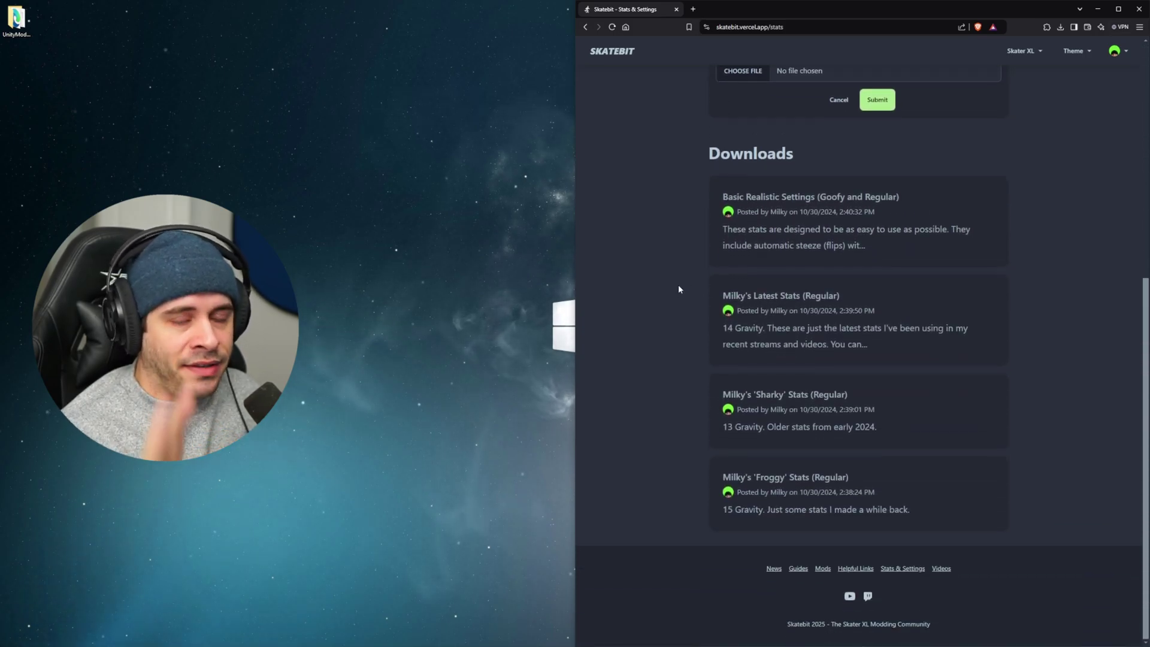
{"action": "left_click", "coordinate": [813, 301]}
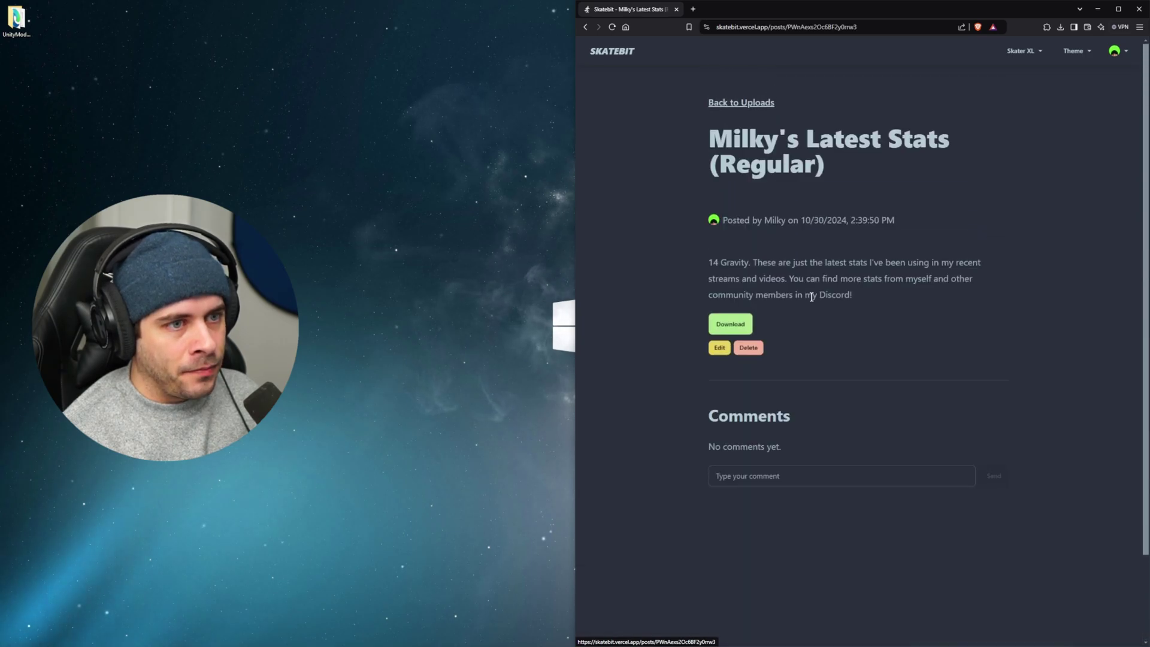
{"action": "left_click", "coordinate": [741, 323]}
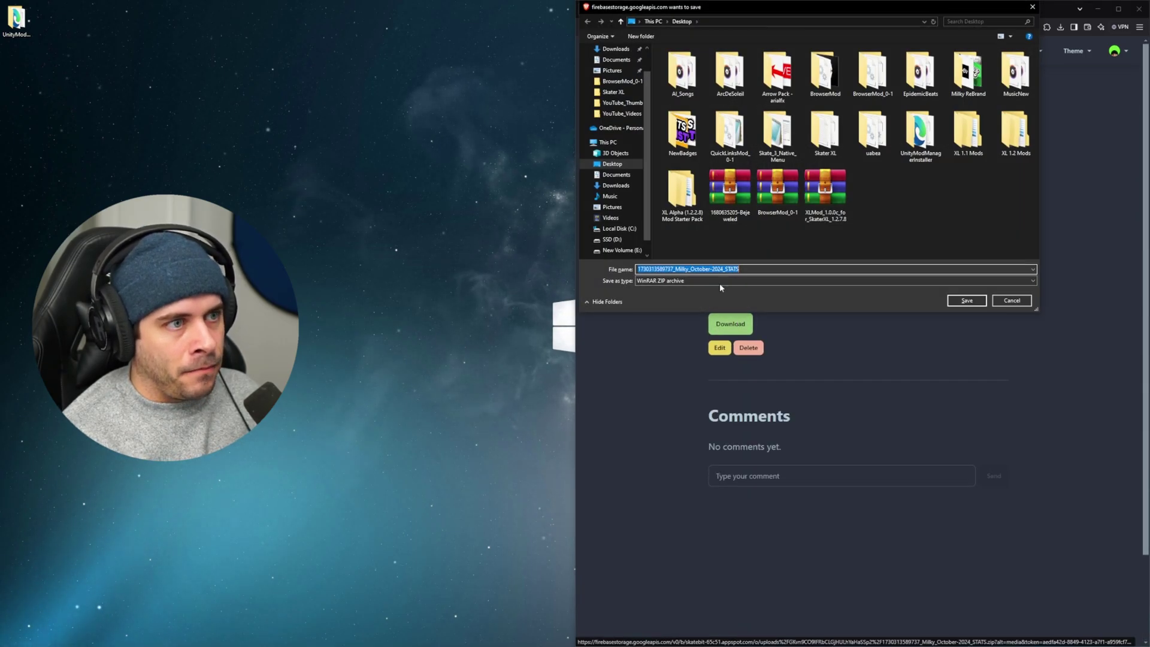
{"action": "left_click", "coordinate": [966, 301]}
Extract the downloaded Milky_October-2024_STATS archive onto the desktop and group the extracted items in open space.
{"action": "key", "text": "super+d"}
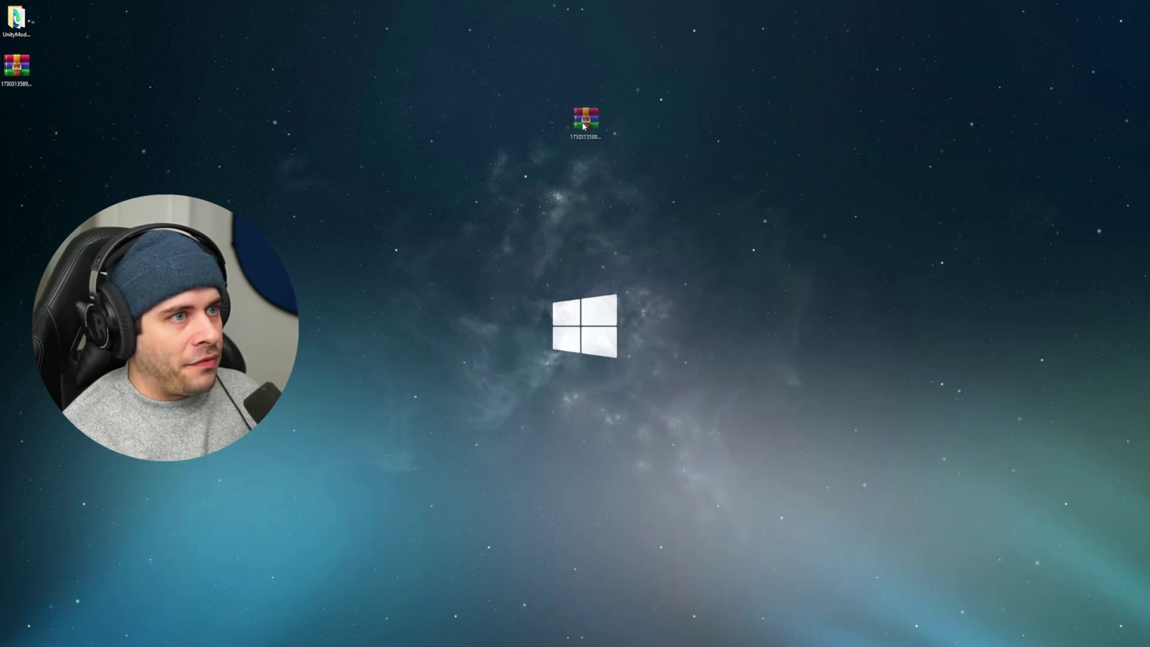
{"action": "right_click", "coordinate": [598, 127]}
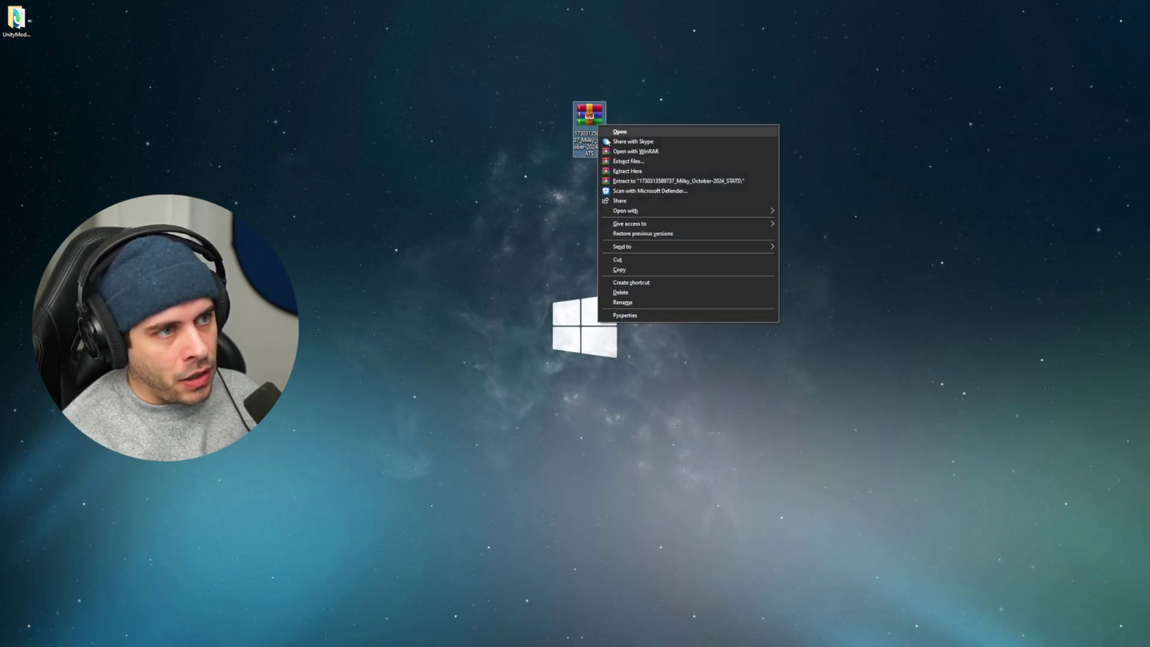
{"action": "left_click", "coordinate": [649, 175]}
{"action": "left_click_drag", "start_coordinate": [649, 178], "coordinate": [538, 87]}
{"action": "left_click_drag", "start_coordinate": [102, 207], "coordinate": [16, 75]}
{"action": "left_click_drag", "start_coordinate": [514, 142], "coordinate": [517, 139]}
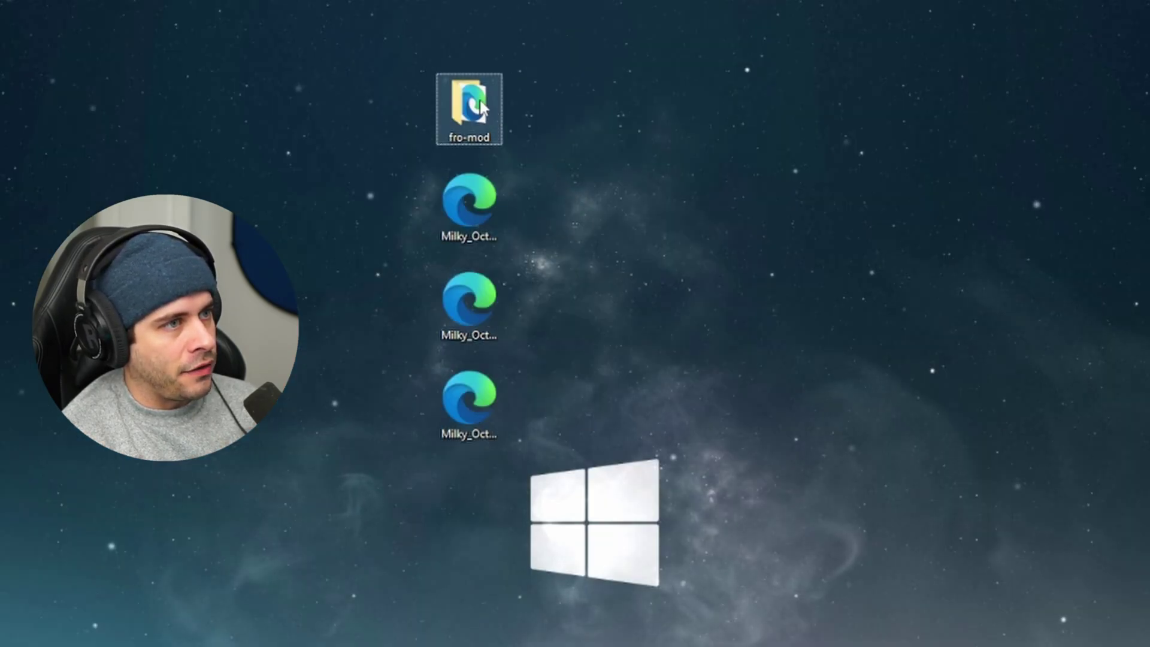
Check the full names of the three extracted Milky_October-2024 files on the desktop.
{"action": "left_click", "coordinate": [473, 210]}
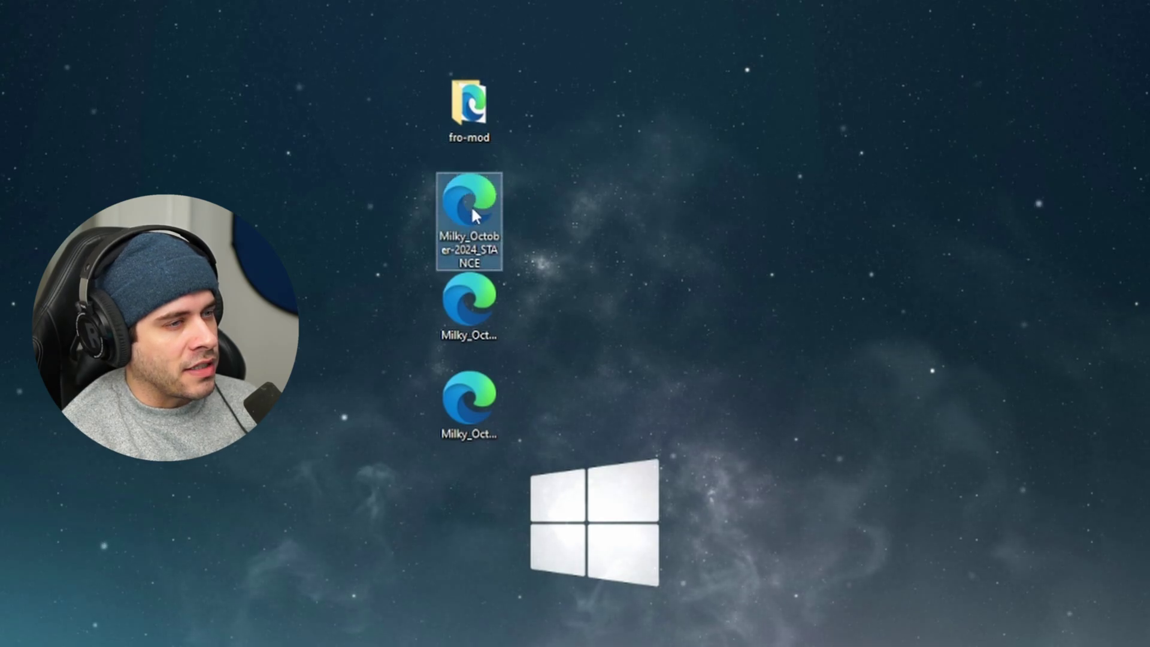
{"action": "left_click", "coordinate": [480, 308]}
{"action": "left_click", "coordinate": [464, 398]}
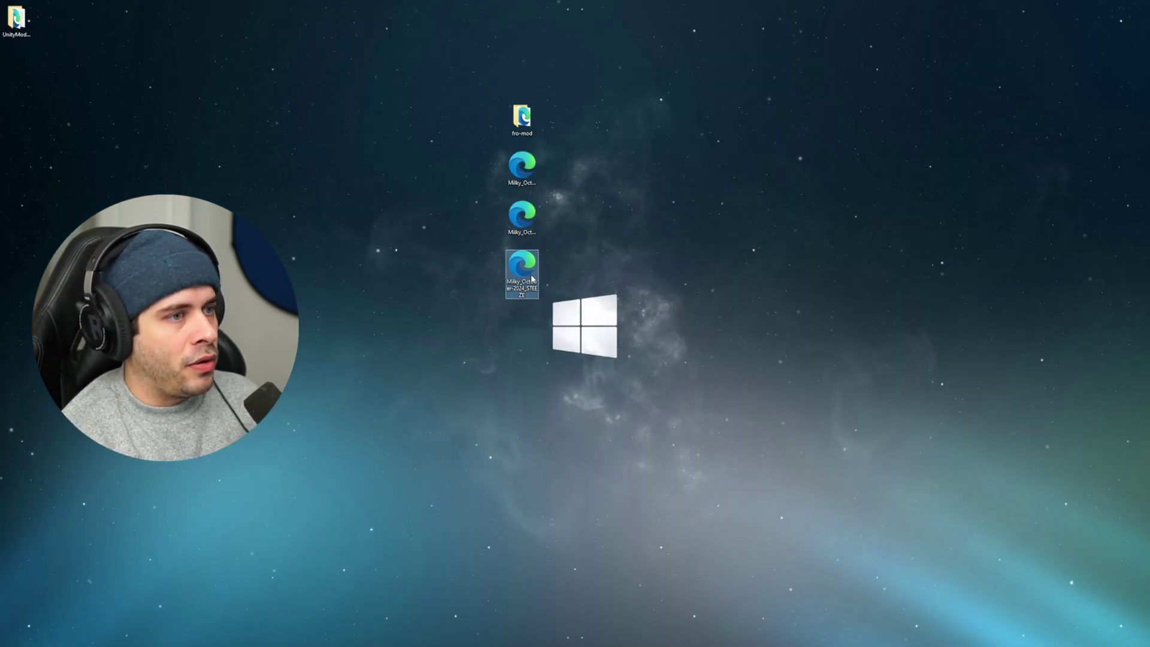
{"action": "left_click", "coordinate": [470, 306]}
{"action": "left_click", "coordinate": [473, 207]}
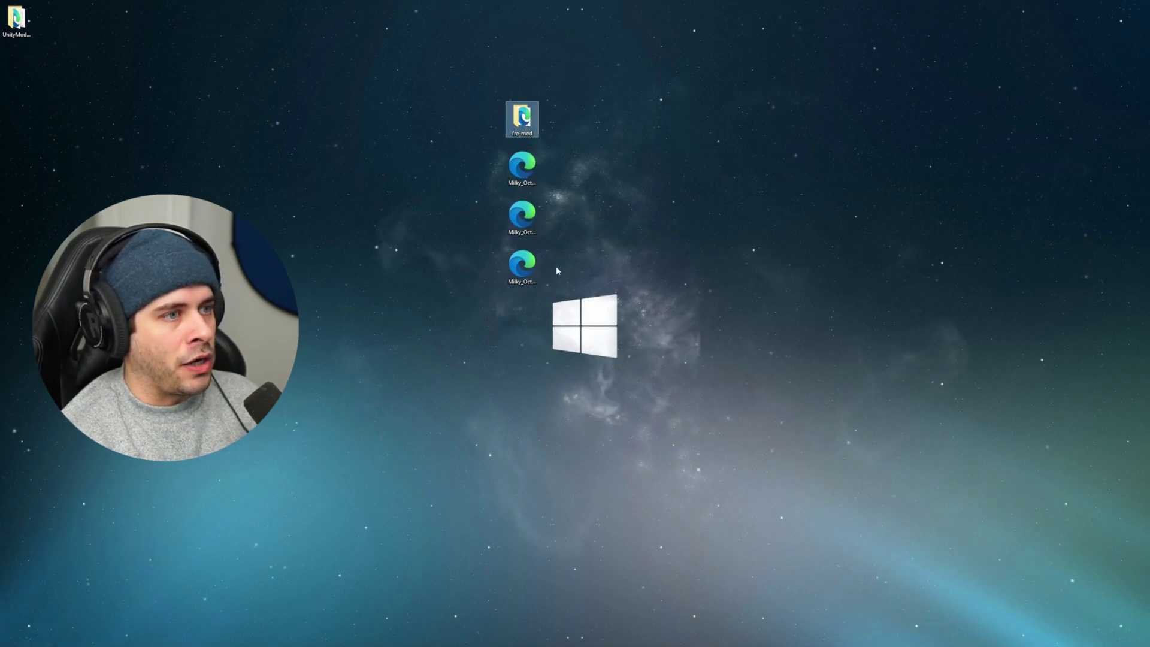
Shift the extracted files and fro-mod folder aside on the desktop and open a File Explorer window beside them.
{"action": "left_click_drag", "start_coordinate": [556, 276], "coordinate": [509, 108]}
{"action": "left_click_drag", "start_coordinate": [522, 216], "coordinate": [488, 215]}
{"action": "left_click", "coordinate": [643, 145]}
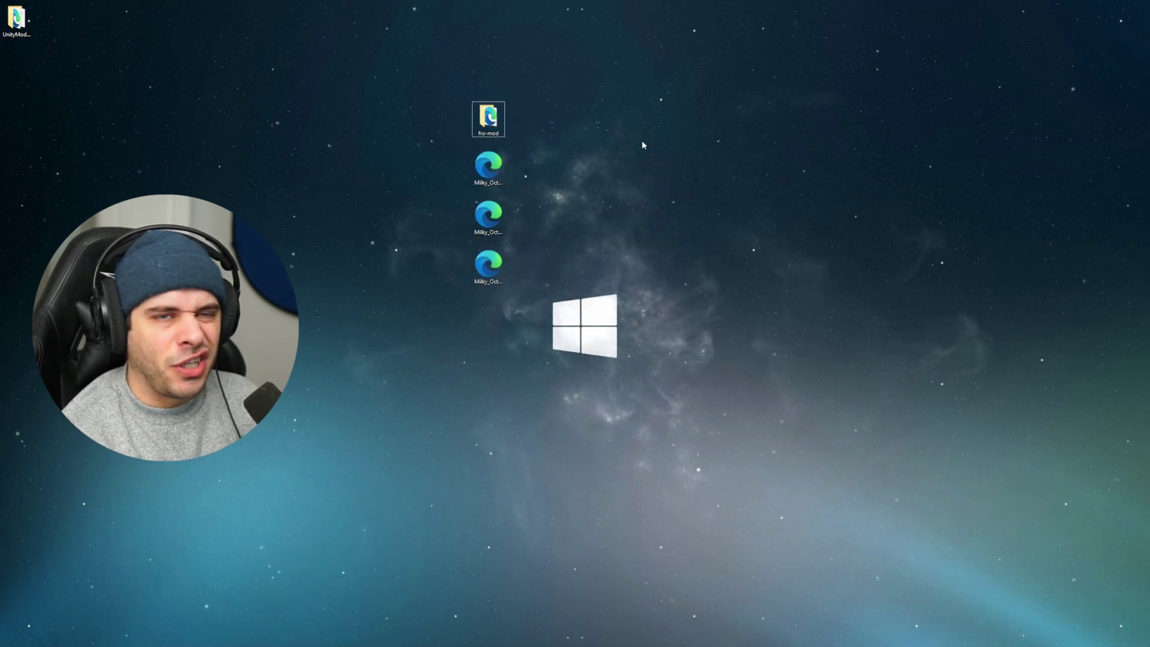
{"action": "key", "text": "super+e"}
{"action": "left_click_drag", "start_coordinate": [742, 142], "coordinate": [725, 141]}
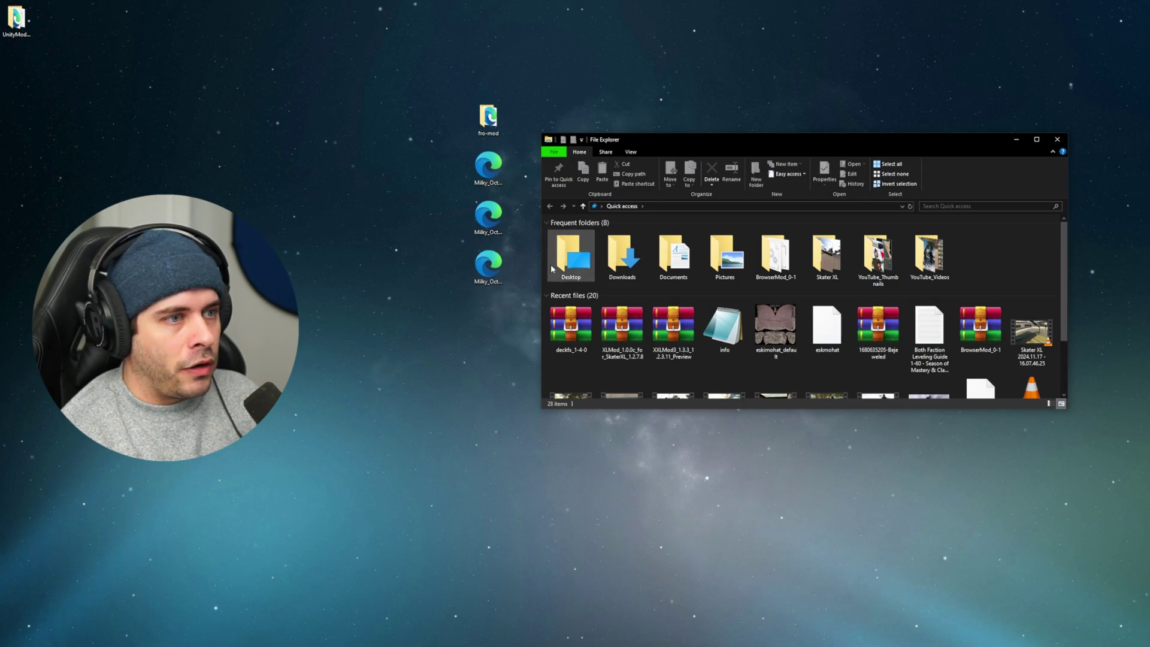
{"action": "left_click_drag", "start_coordinate": [542, 269], "coordinate": [551, 269]}
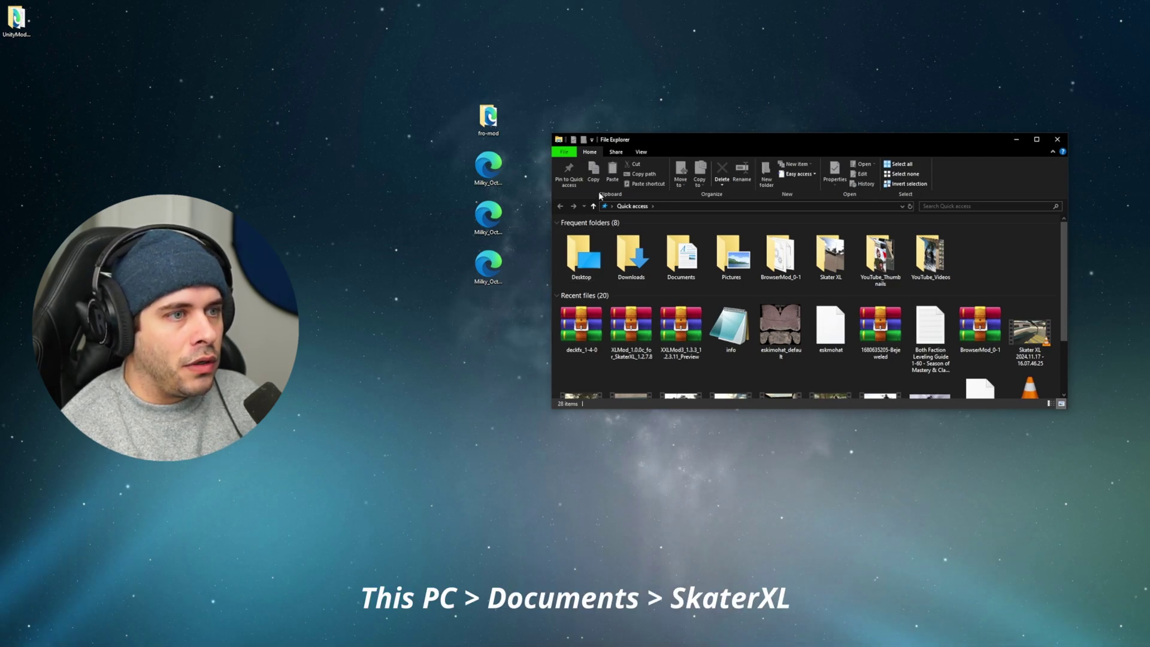
Open the Documents folder, show its contents in details view, and open the SkaterXL folder.
{"action": "double_click", "coordinate": [681, 255]}
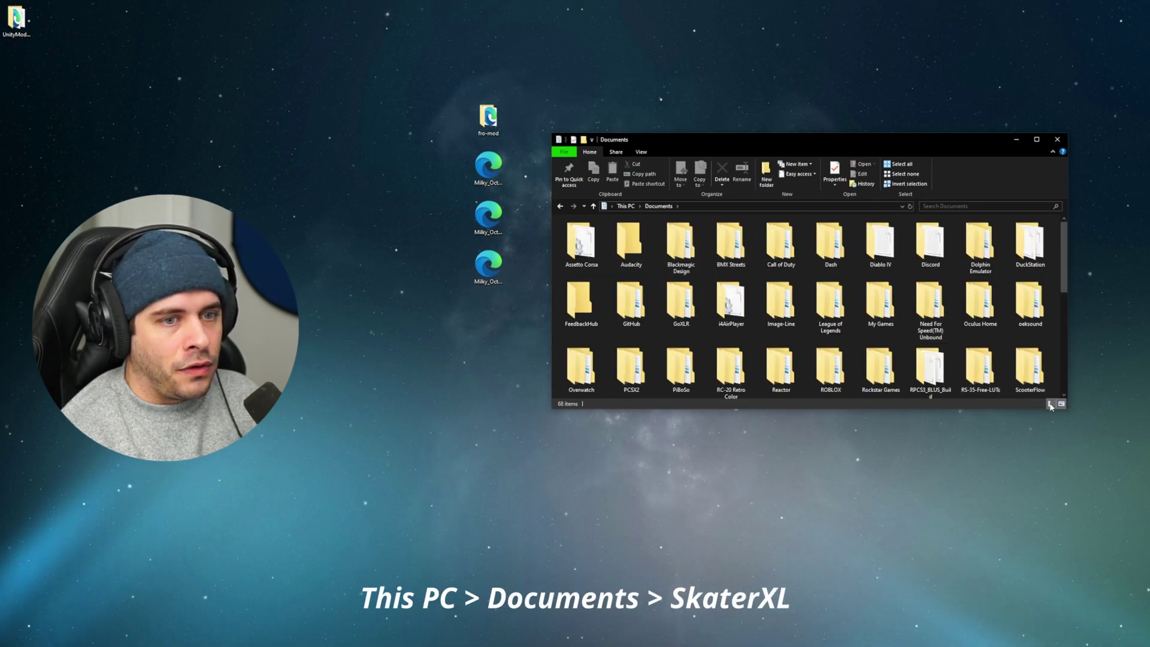
{"action": "key", "text": "ctrl+shift+6"}
{"action": "scroll", "coordinate": [643, 286], "scroll_direction": "down", "scroll_amount": 4}
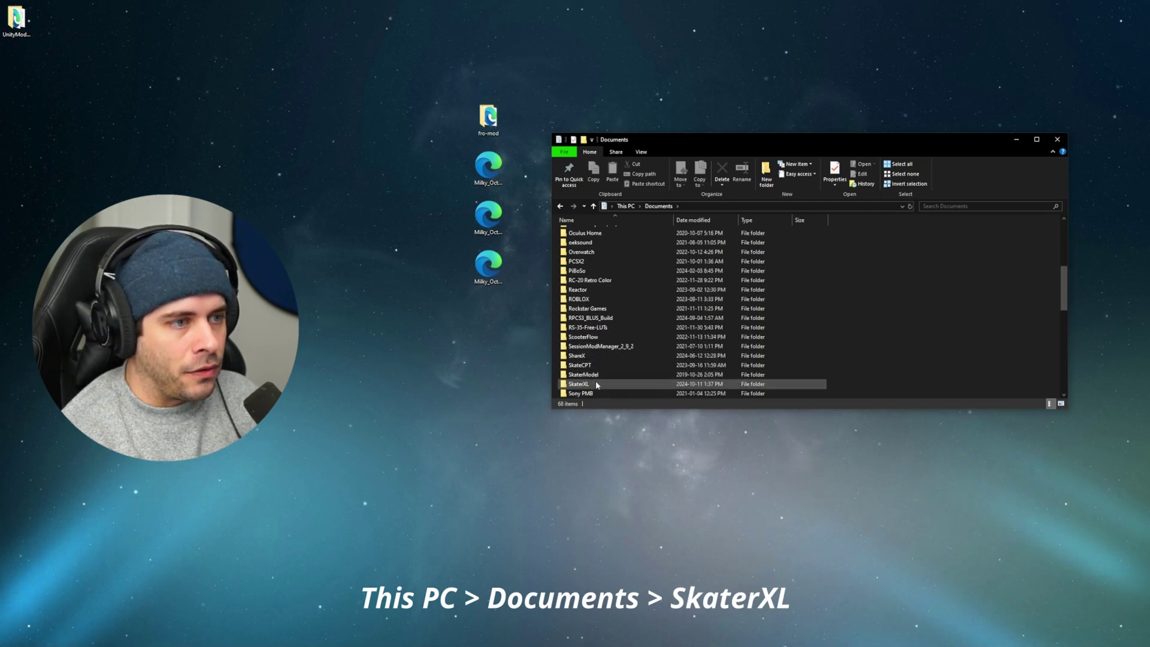
{"action": "scroll", "coordinate": [596, 381], "scroll_direction": "down", "scroll_amount": 2}
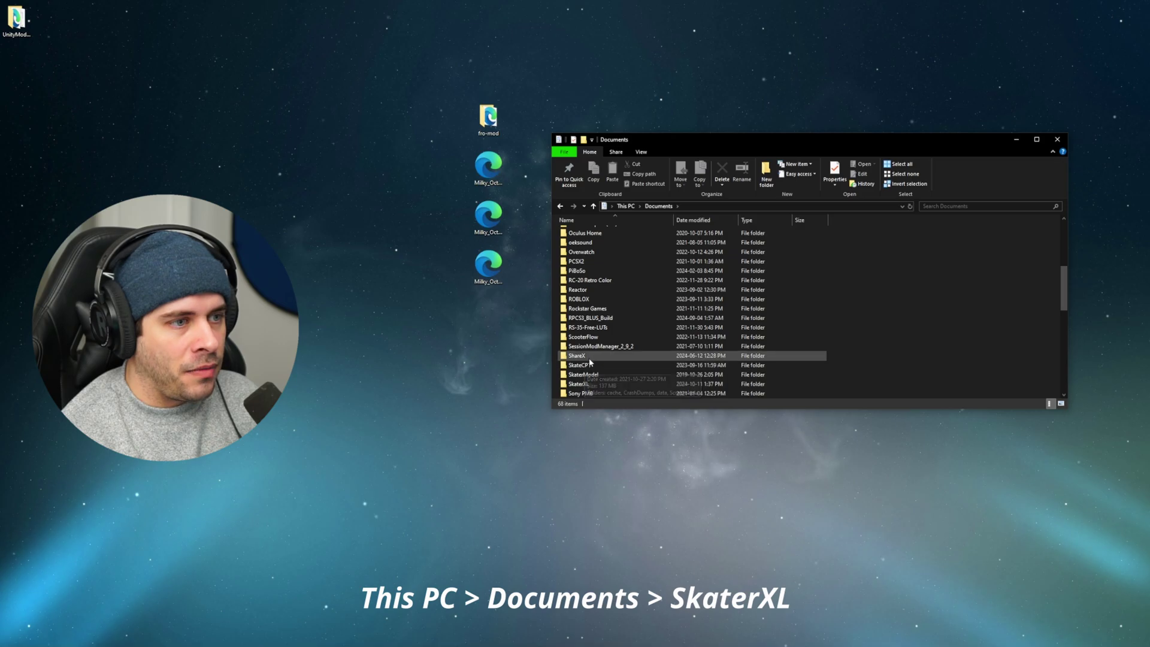
{"action": "double_click", "coordinate": [590, 387]}
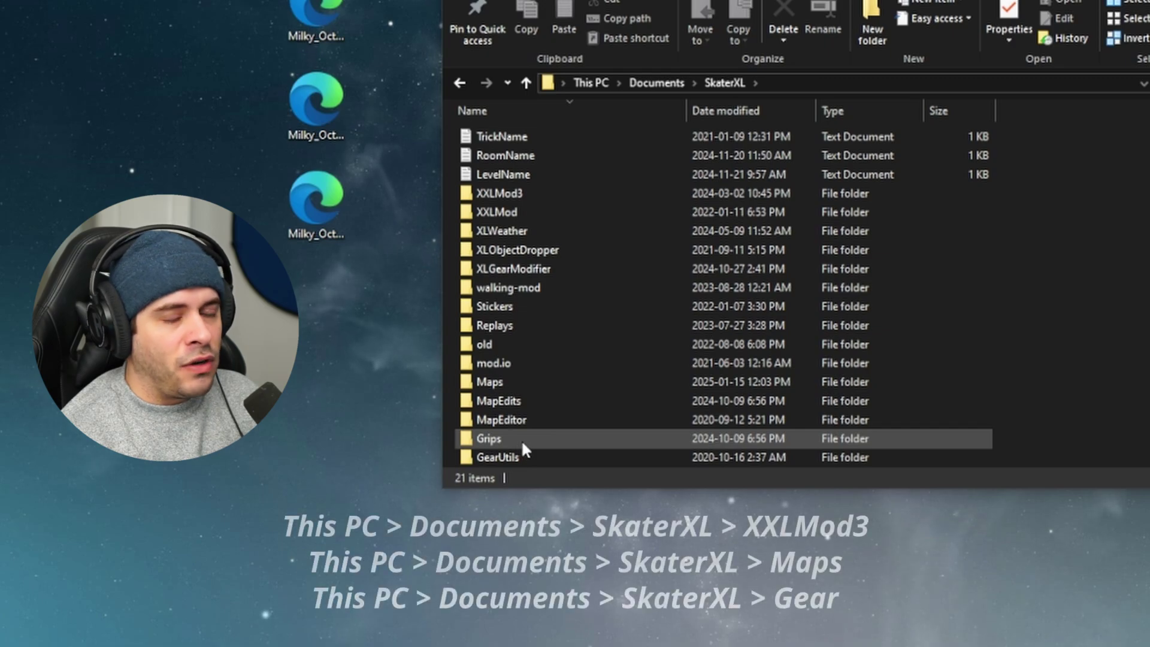
Look inside the XXLMod3, Maps and Gear folders, returning to the SkaterXL folder after each.
{"action": "double_click", "coordinate": [511, 193]}
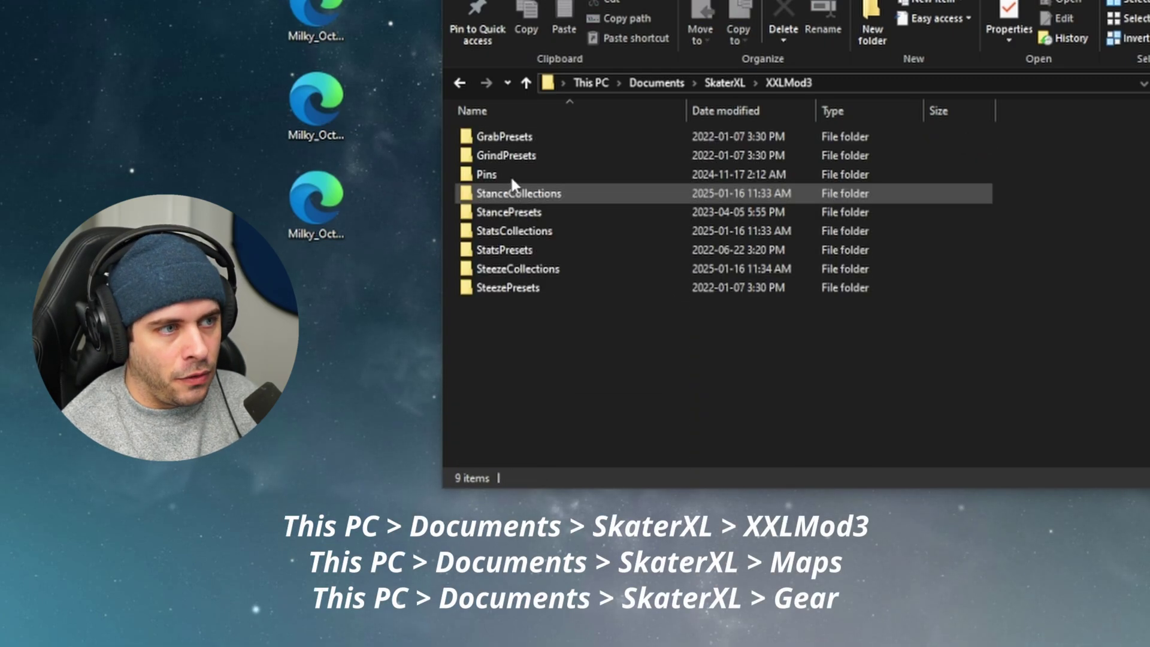
{"action": "left_click", "coordinate": [460, 83]}
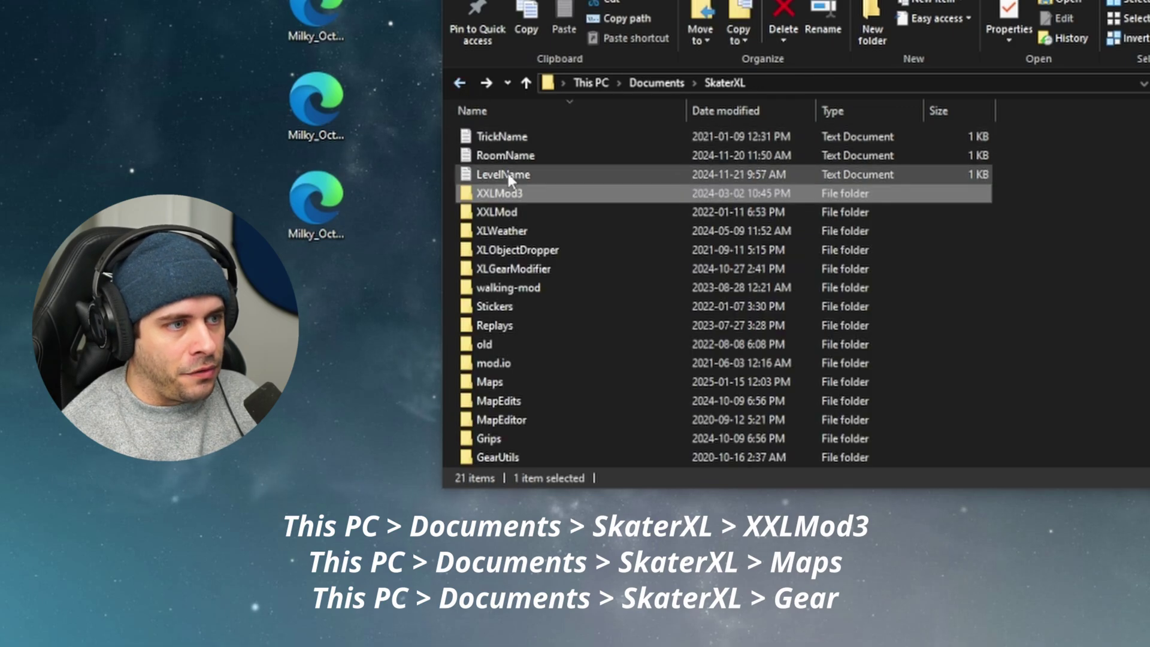
{"action": "left_click", "coordinate": [532, 384]}
{"action": "double_click", "coordinate": [532, 381]}
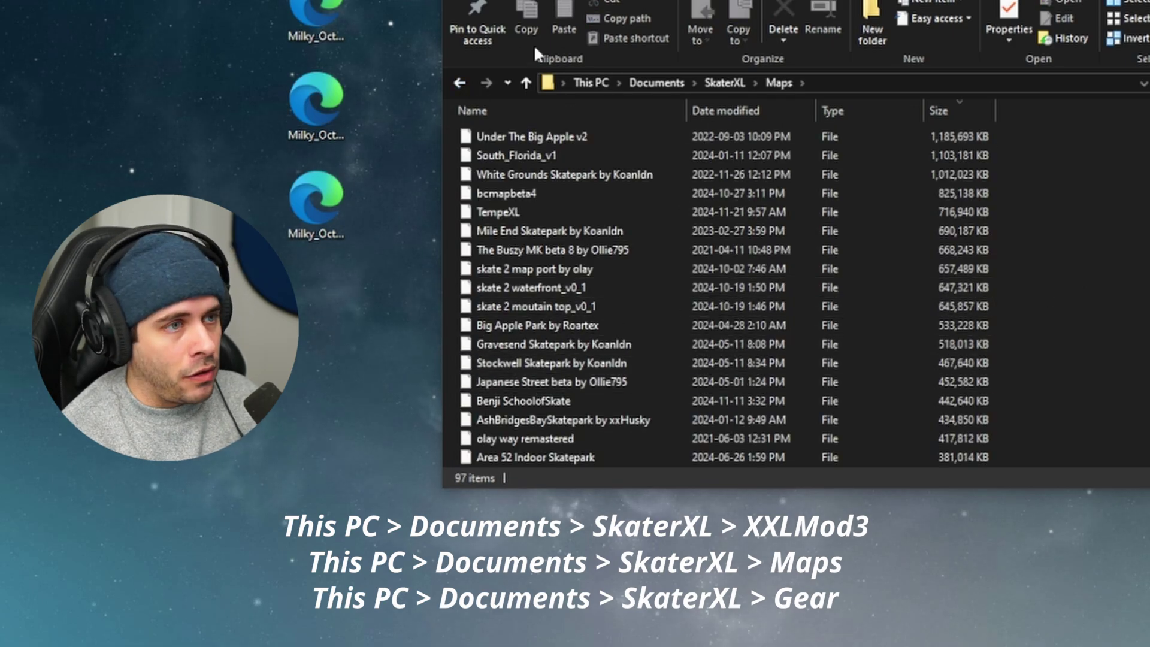
{"action": "key", "text": "alt+Left"}
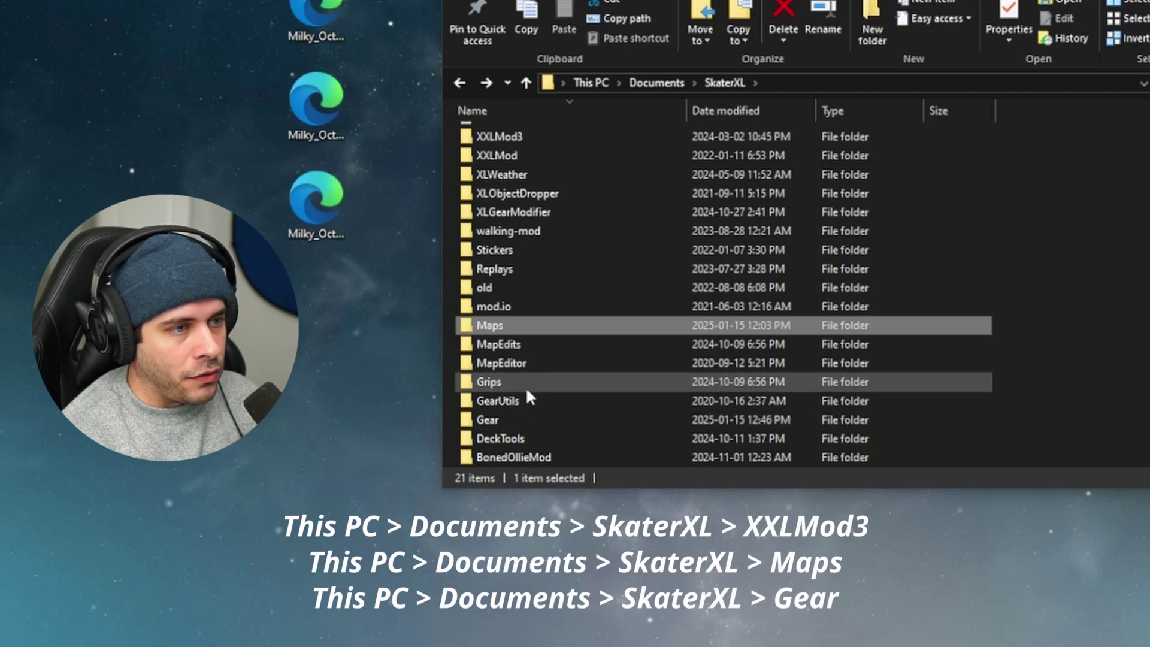
{"action": "double_click", "coordinate": [525, 419]}
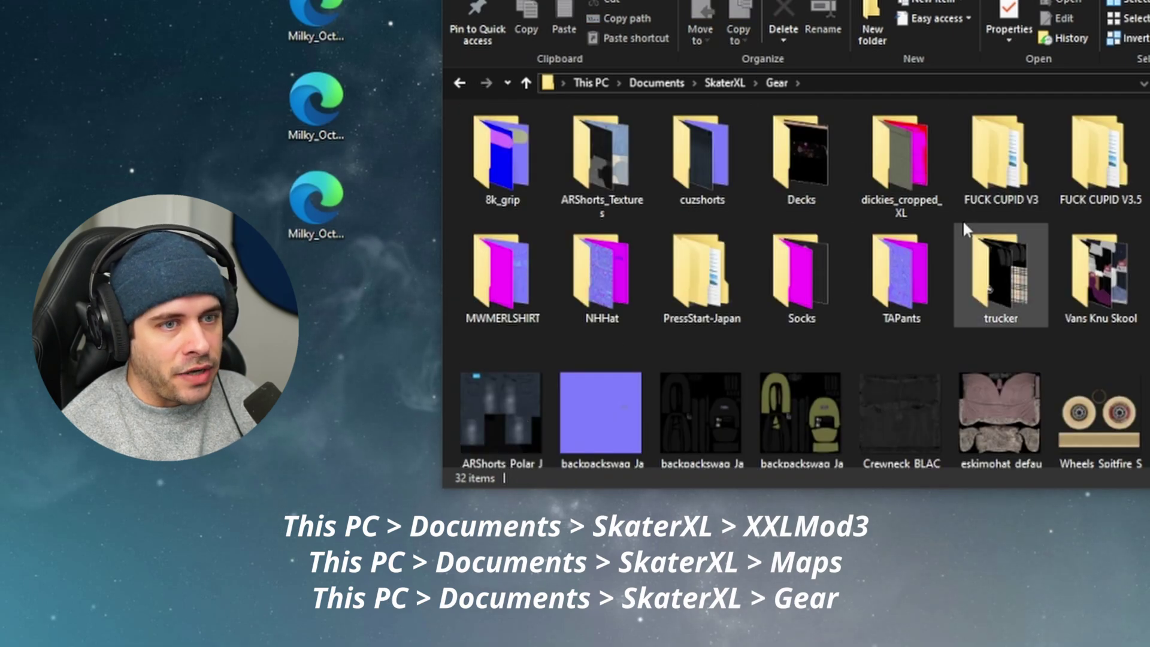
{"action": "left_click", "coordinate": [460, 82]}
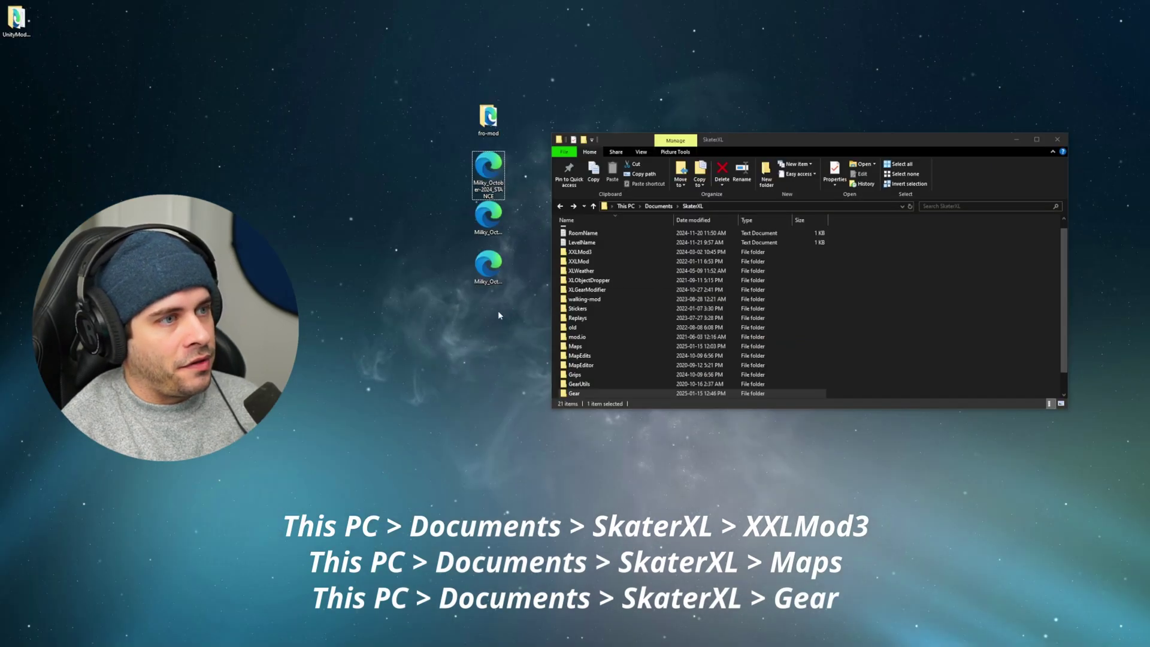
Move the three Milky_October-2024 files away from the fro-mod folder on the desktop, and open the XXLMod3 folder in SkaterXL.
{"action": "left_click_drag", "start_coordinate": [498, 311], "coordinate": [480, 157]}
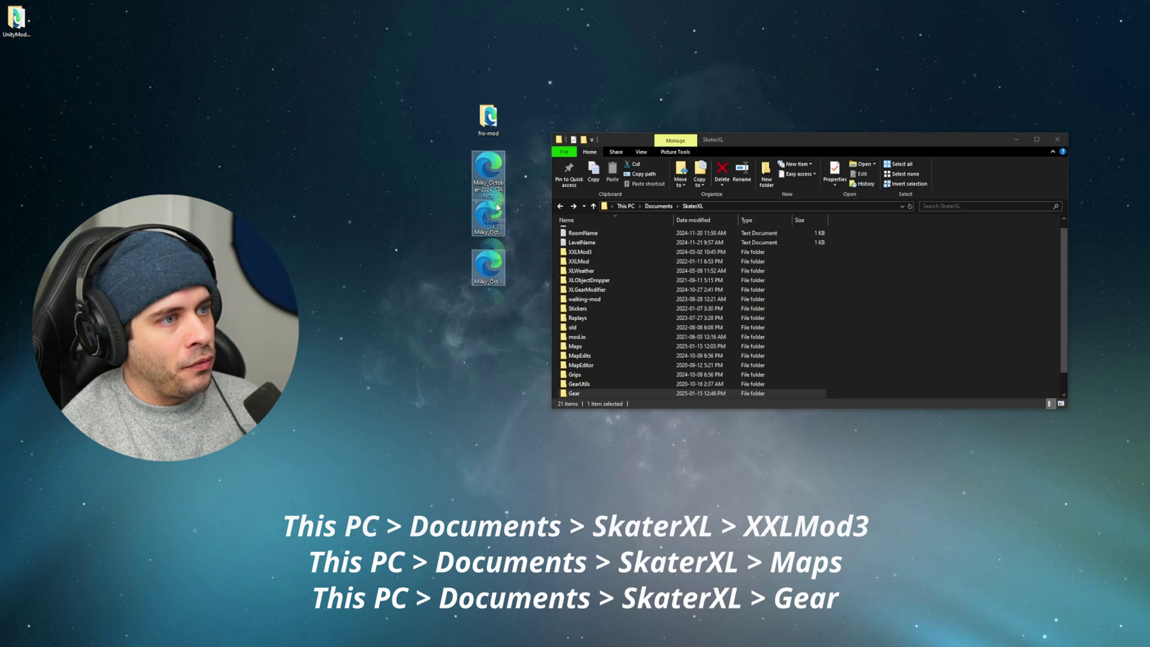
{"action": "left_click_drag", "start_coordinate": [496, 208], "coordinate": [497, 209]}
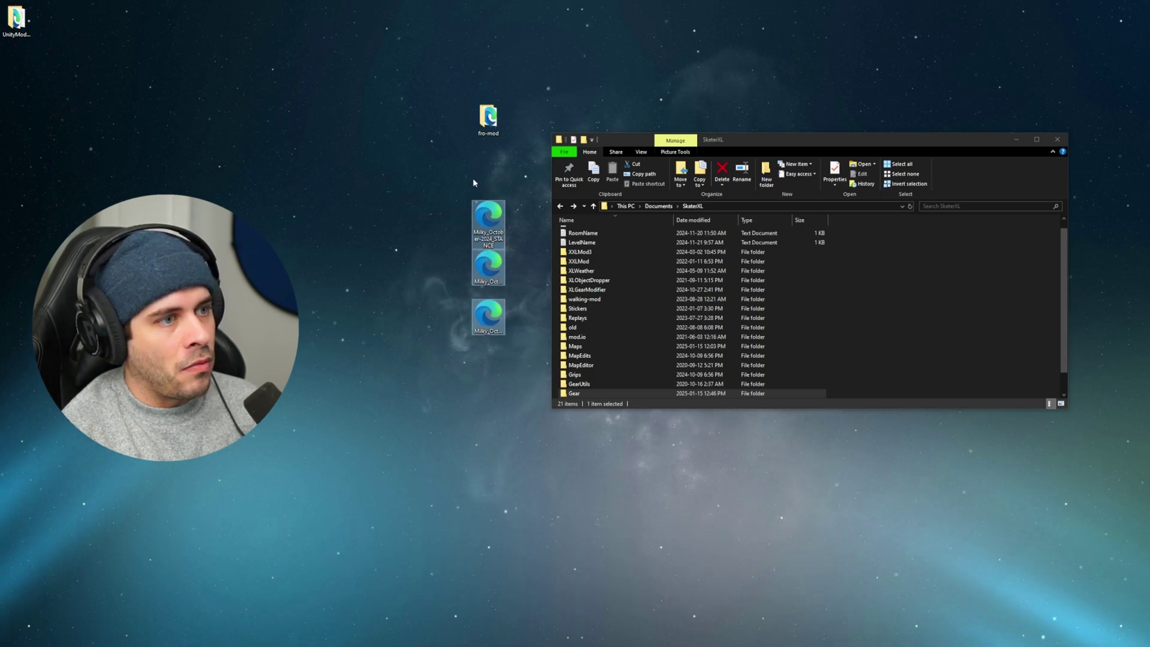
{"action": "left_click", "coordinate": [441, 189]}
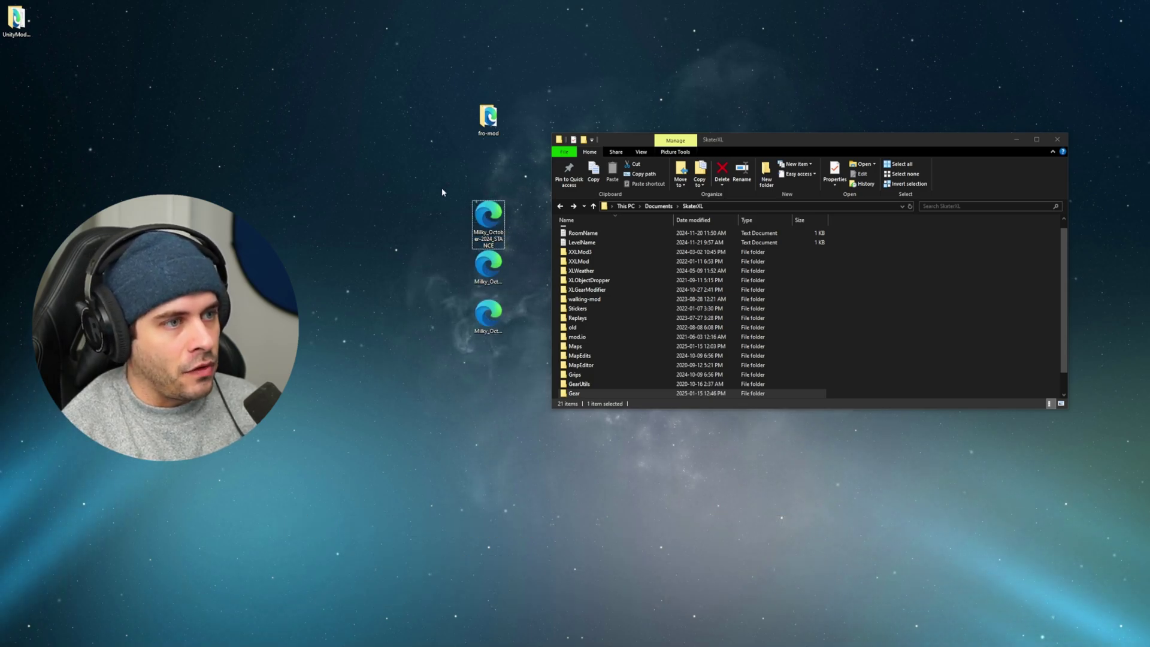
{"action": "double_click", "coordinate": [595, 253]}
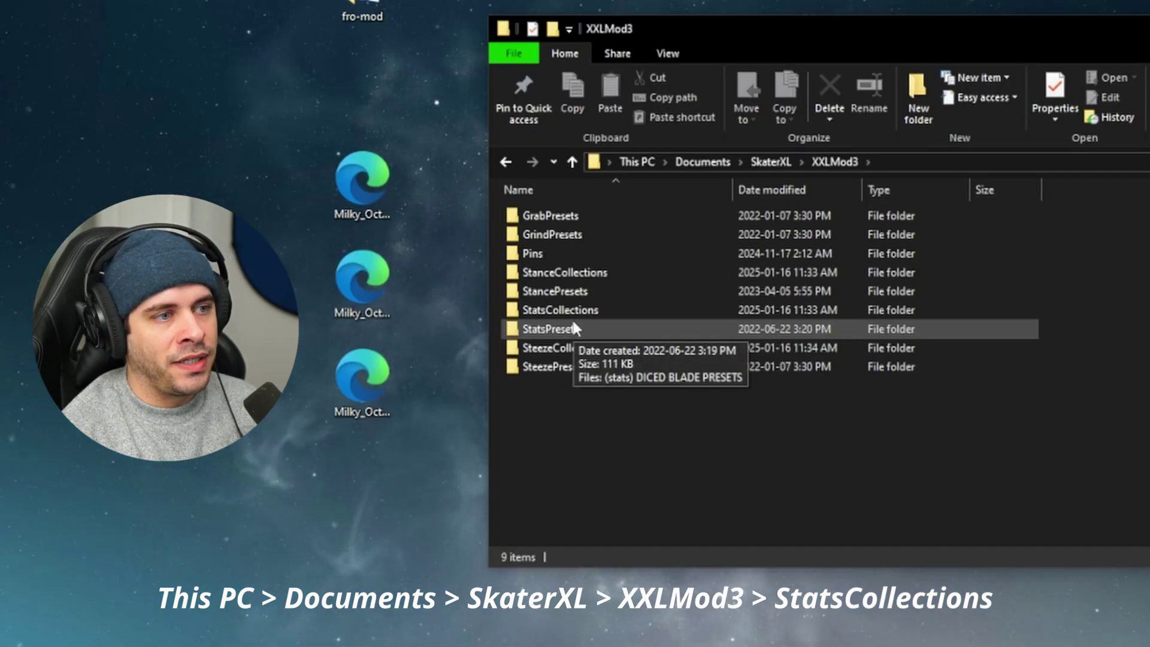
Open the StatsCollections folder and move Milky_October-2024_STATS from the desktop into it, replacing the existing file.
{"action": "double_click", "coordinate": [571, 313]}
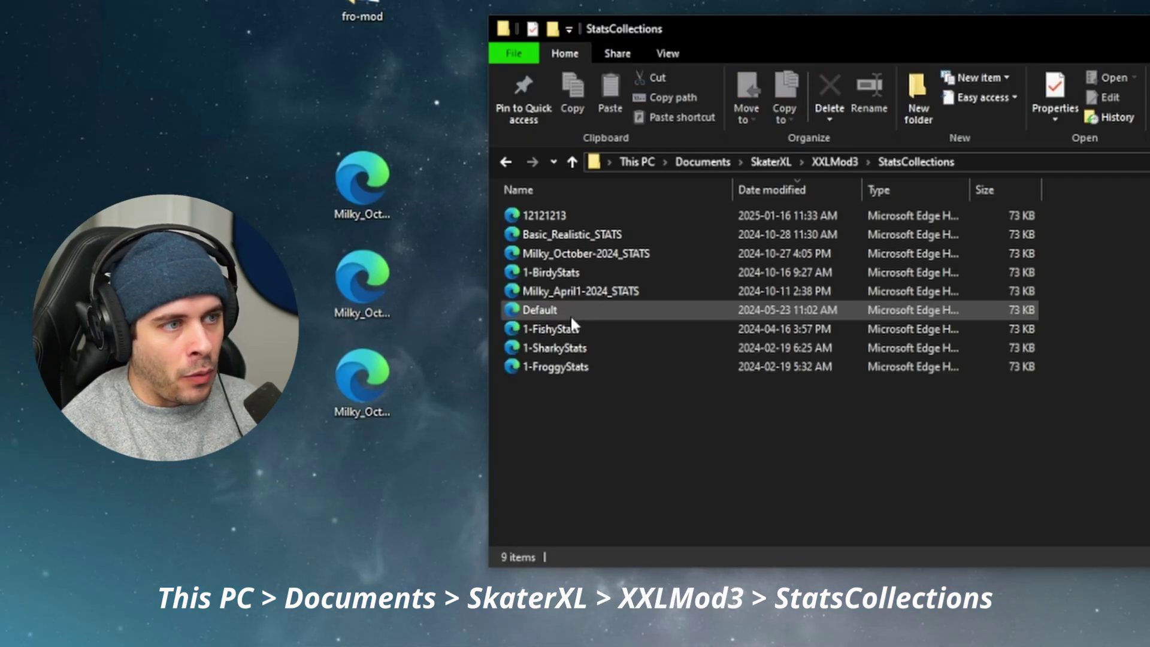
{"action": "left_click", "coordinate": [368, 190]}
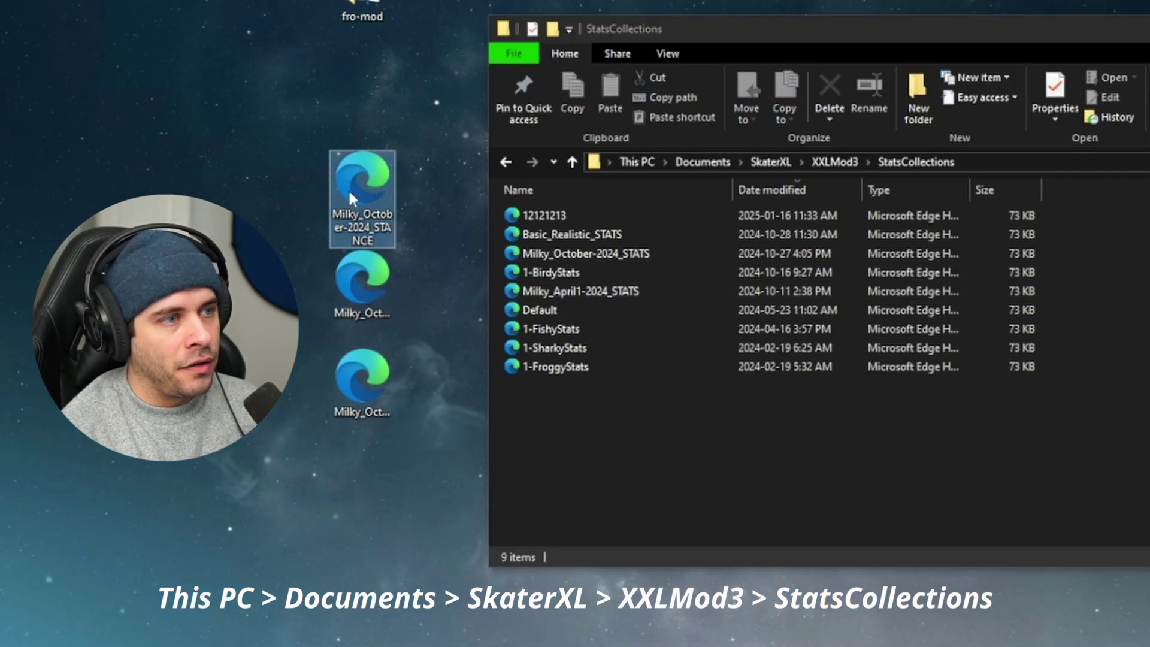
{"action": "left_click", "coordinate": [368, 294]}
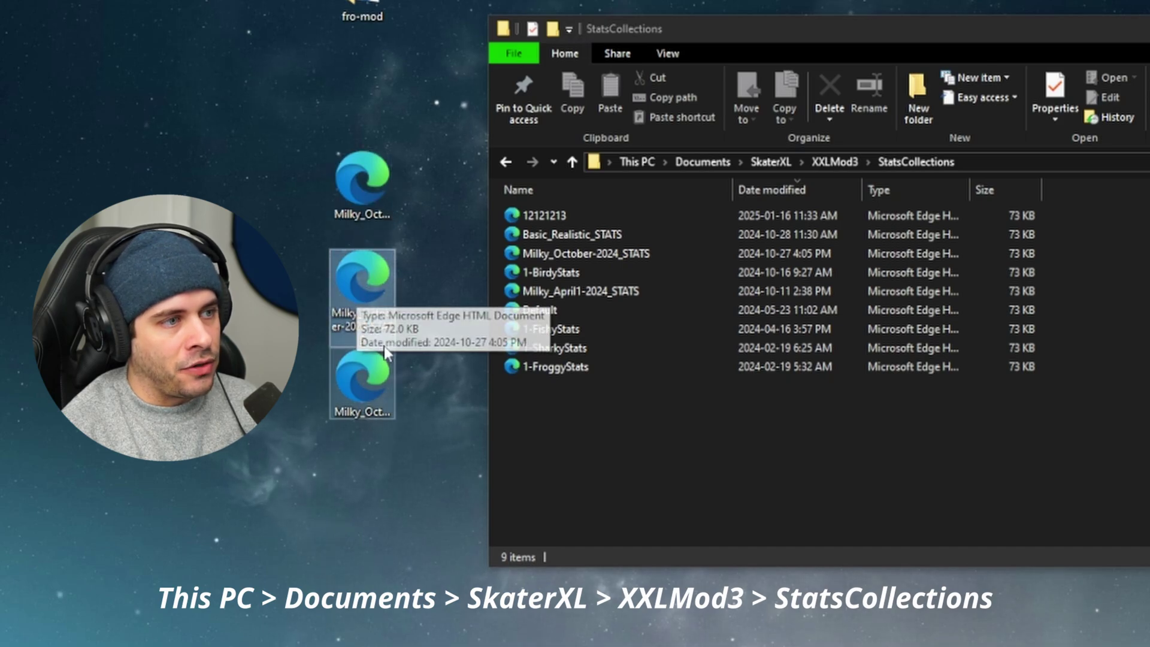
{"action": "left_click_drag", "start_coordinate": [359, 298], "coordinate": [727, 418]}
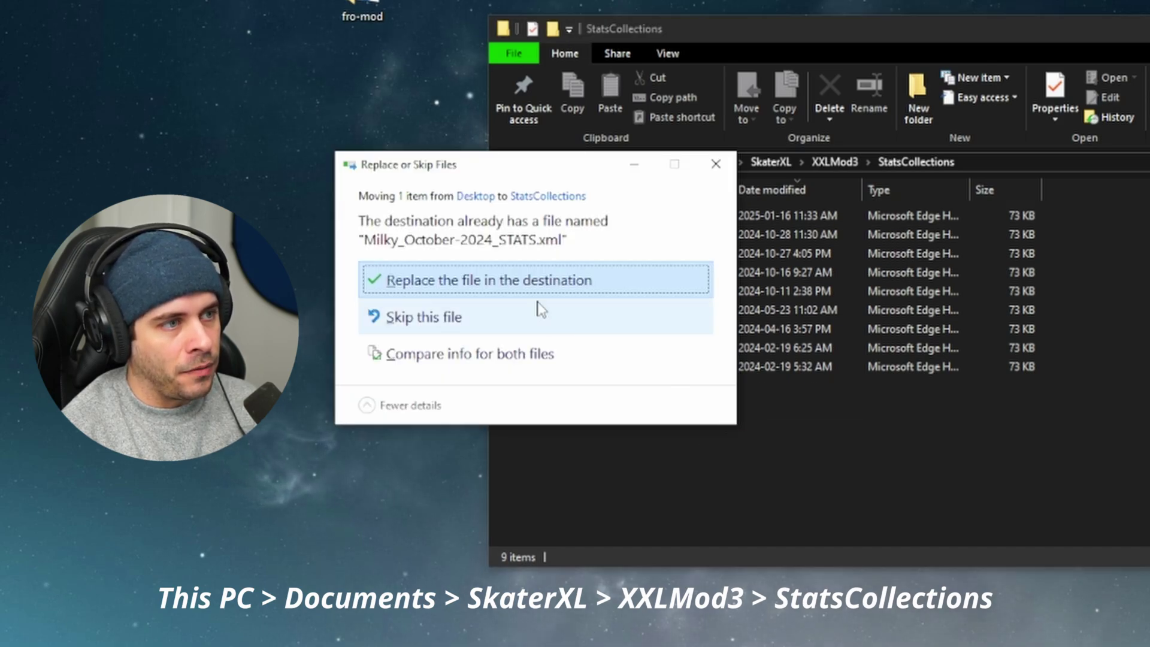
{"action": "left_click", "coordinate": [449, 279]}
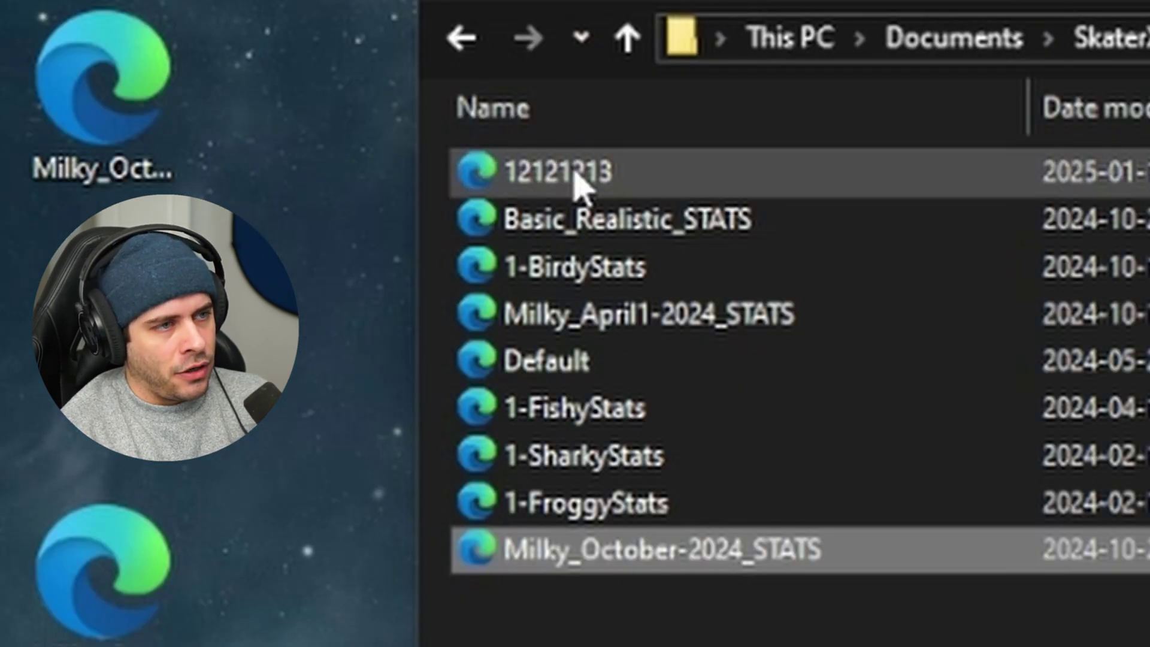
{"action": "left_click", "coordinate": [576, 173]}
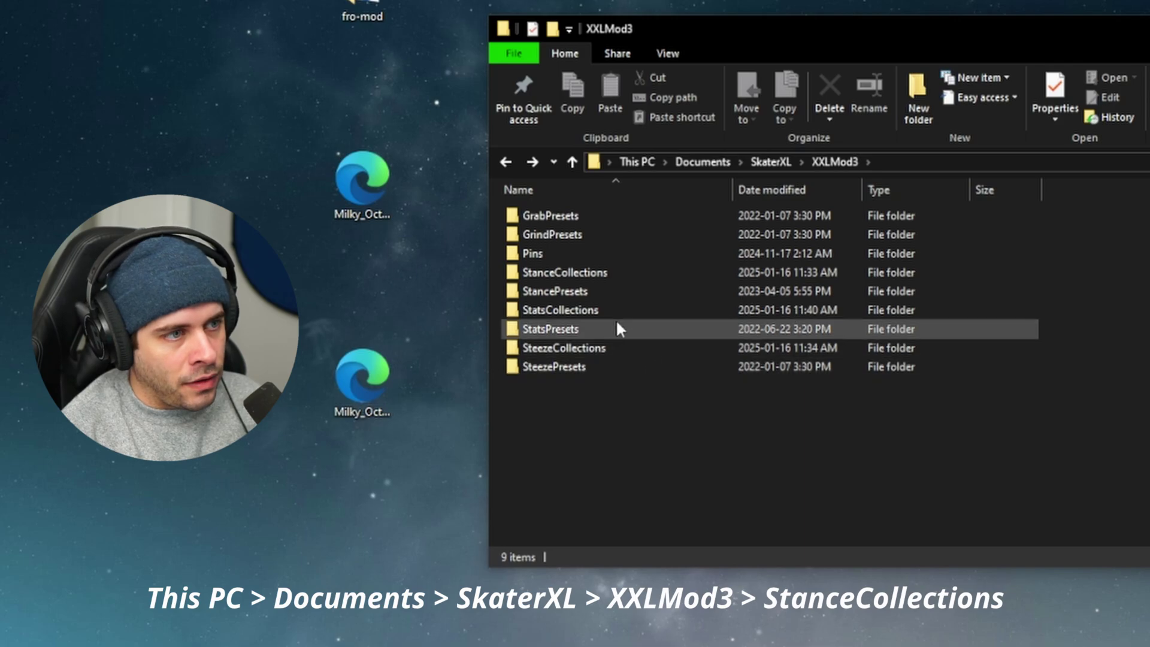
Move Milky_October-2024_STANCE from the desktop into the StanceCollections folder, replacing the existing file, and return to the XXLMod3 folder.
{"action": "double_click", "coordinate": [572, 273]}
{"action": "left_click_drag", "start_coordinate": [362, 374], "coordinate": [704, 476]}
{"action": "left_click", "coordinate": [636, 276]}
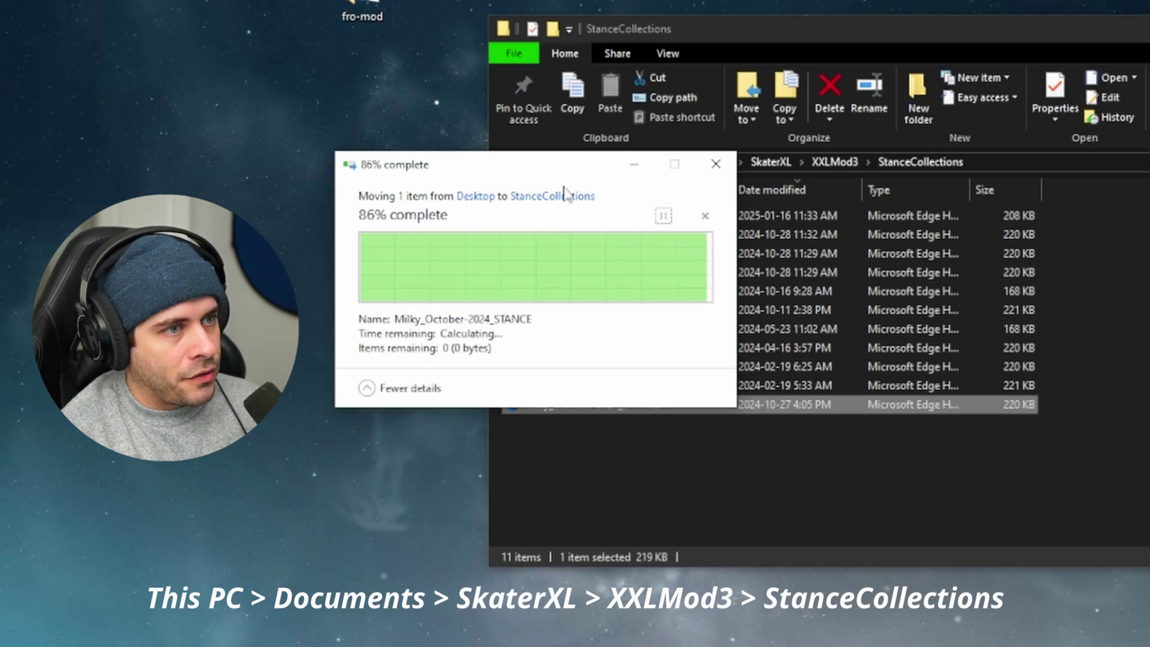
{"action": "left_click", "coordinate": [506, 162]}
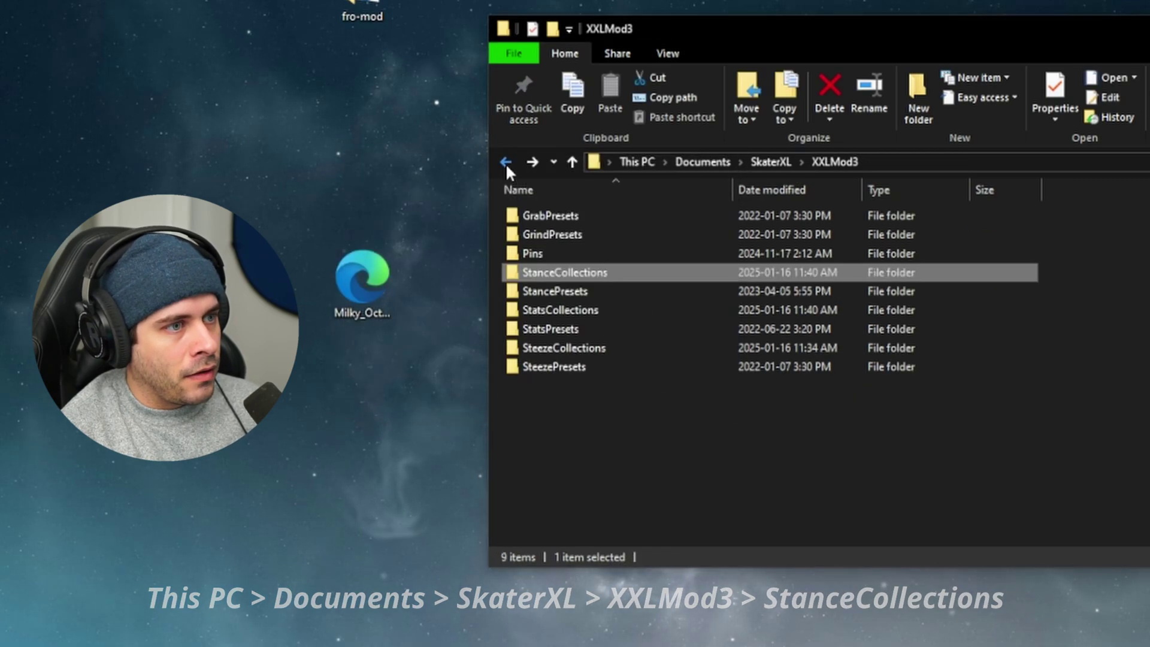
Open the SteezeCollections folder and move Milky_October-2024_STEEZE from the desktop into it, replacing the existing file.
{"action": "double_click", "coordinate": [563, 346]}
{"action": "left_click", "coordinate": [355, 291]}
{"action": "left_click_drag", "start_coordinate": [355, 290], "coordinate": [659, 443]}
{"action": "left_click", "coordinate": [487, 284]}
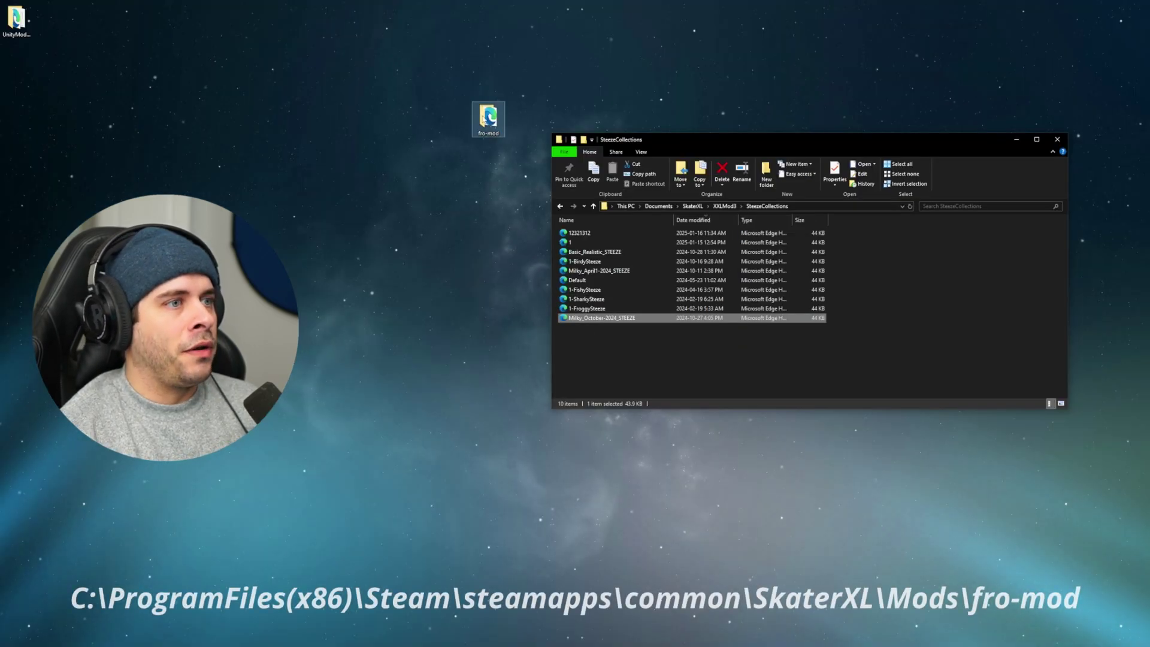
Go back up to the SkaterXL documents folder and close its File Explorer window.
{"action": "left_click", "coordinate": [363, 14]}
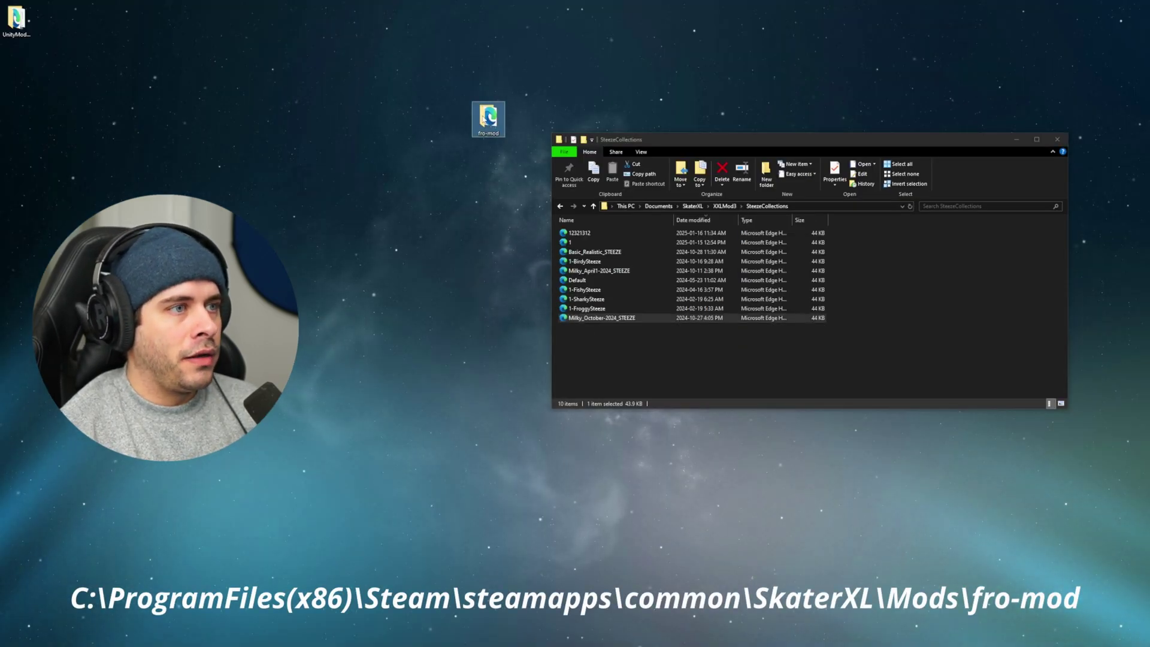
{"action": "left_click_drag", "start_coordinate": [429, 67], "coordinate": [530, 182]}
{"action": "left_click", "coordinate": [560, 206]}
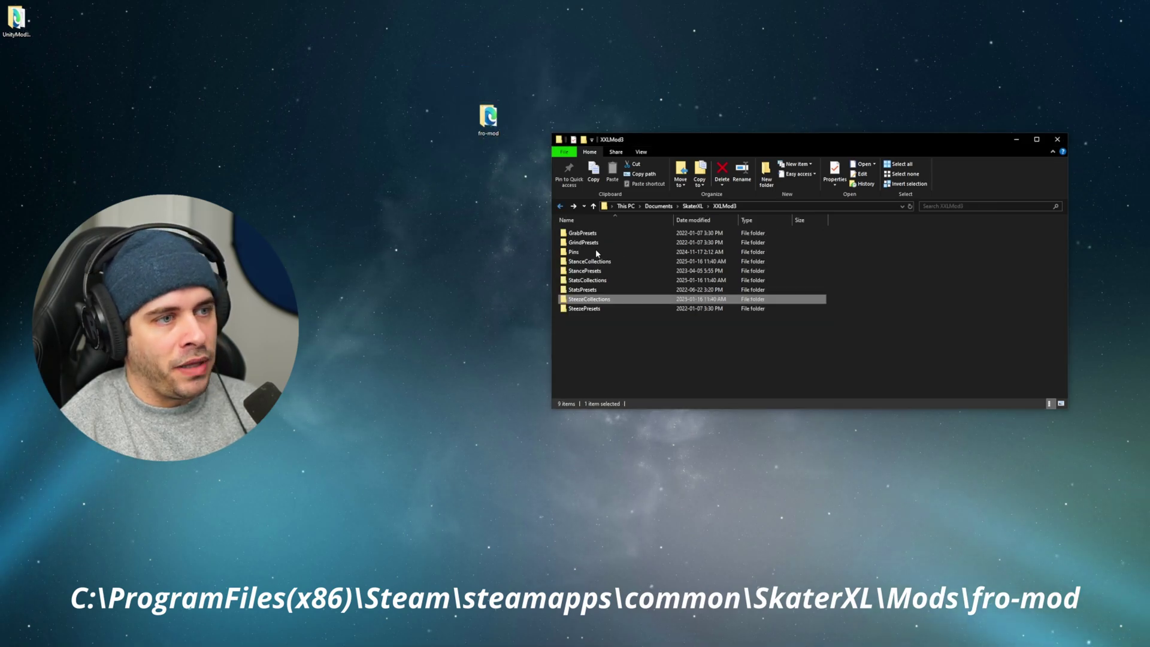
{"action": "left_click", "coordinate": [560, 207]}
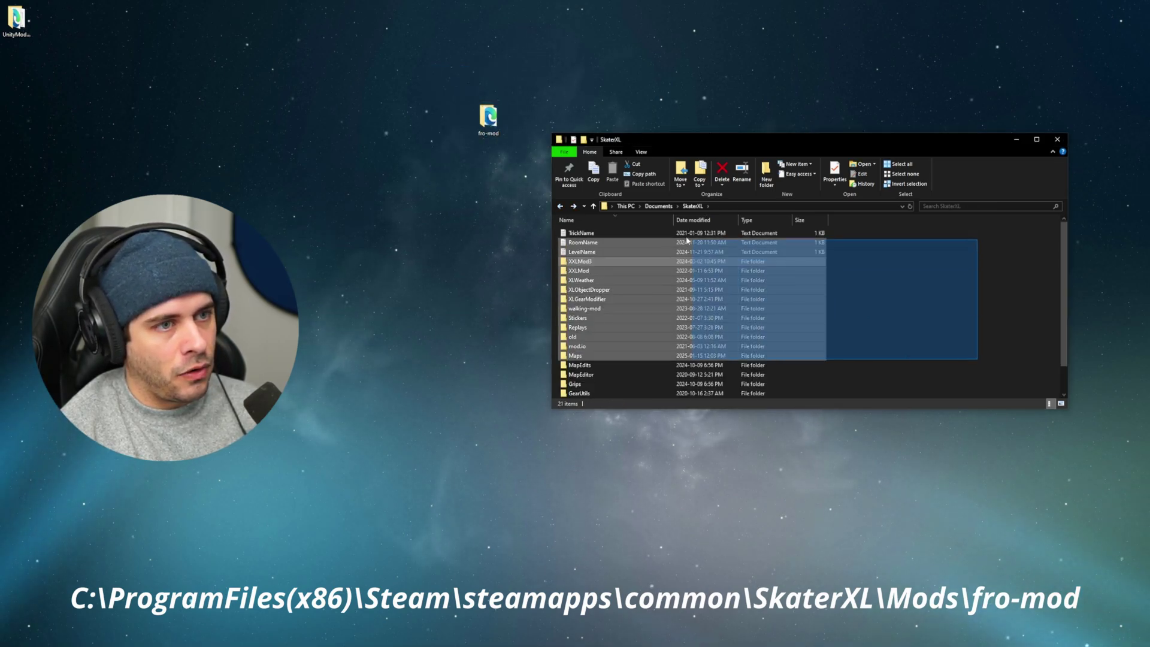
{"action": "left_click_drag", "start_coordinate": [684, 239], "coordinate": [684, 240]}
{"action": "left_click", "coordinate": [948, 264]}
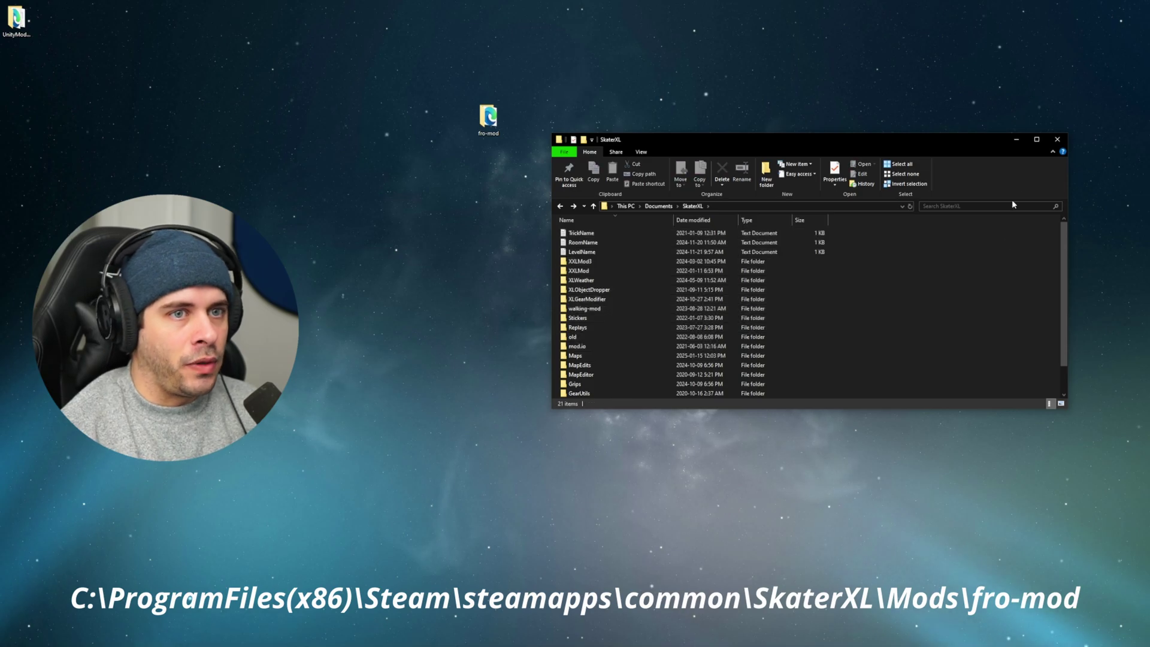
{"action": "left_click", "coordinate": [1058, 142]}
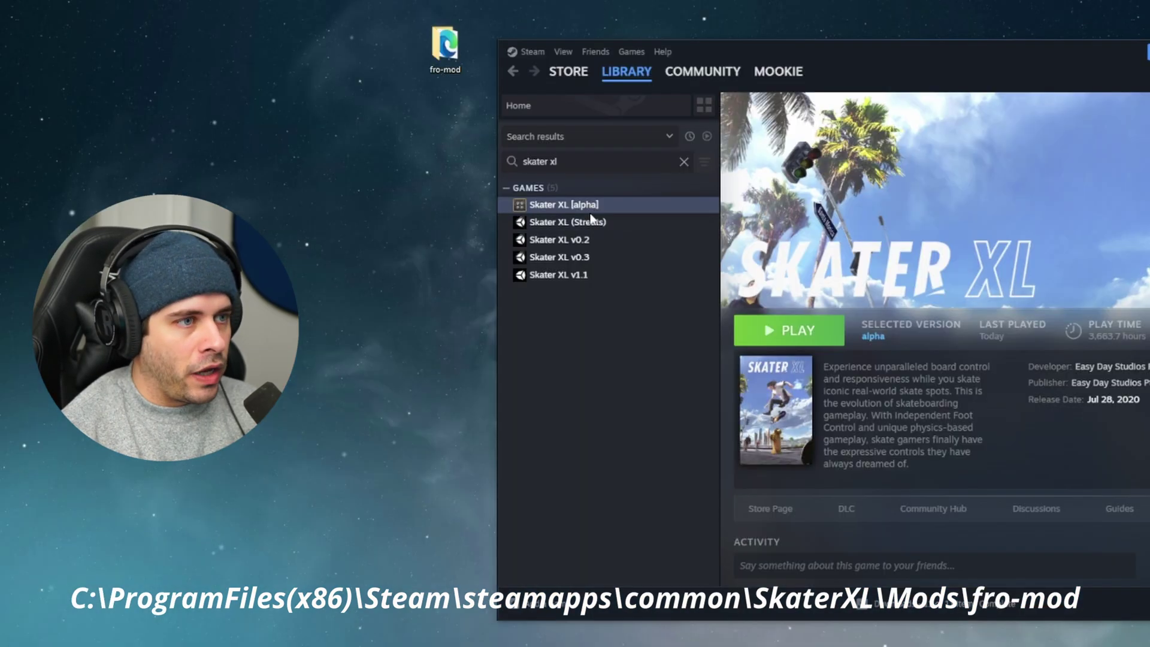
Browse the local files of Skater XL [alpha] from the Steam library and open the fro-mod folder inside Mods.
{"action": "right_click", "coordinate": [591, 208]}
{"action": "mouse_move", "coordinate": [638, 298]}
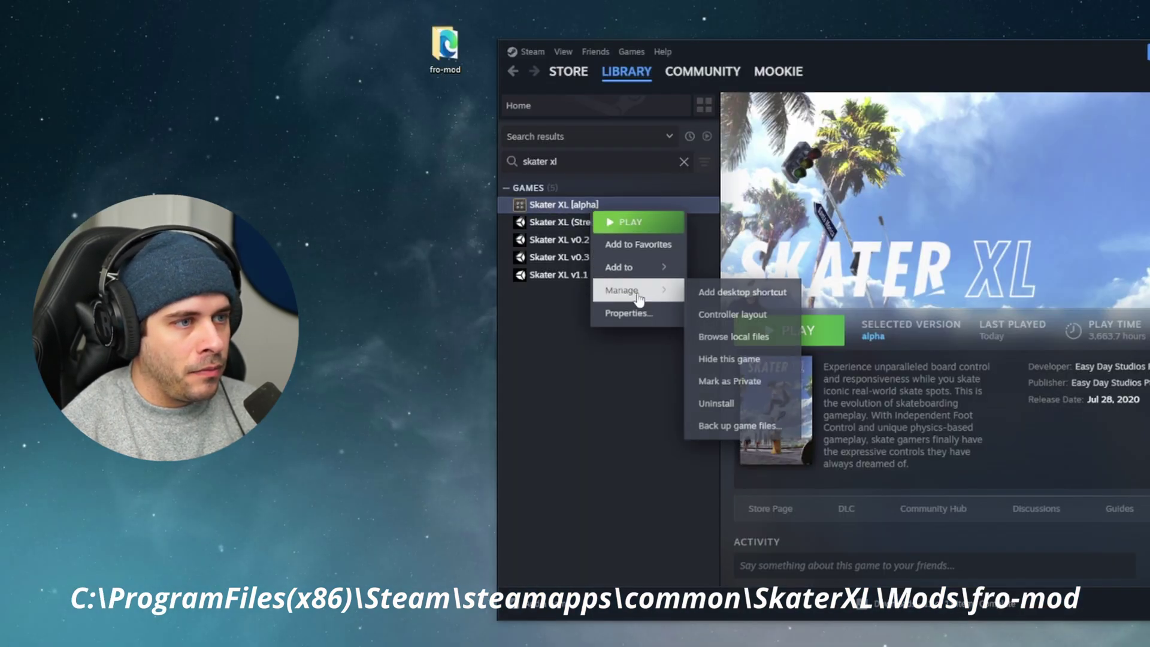
{"action": "left_click", "coordinate": [749, 337]}
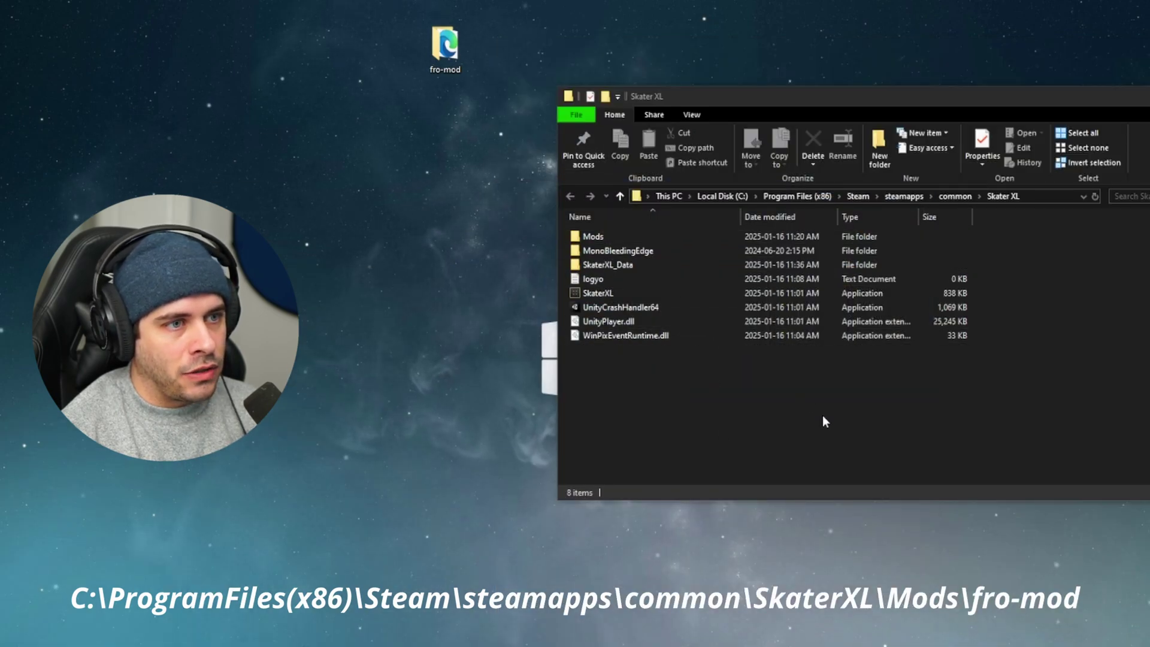
{"action": "left_click_drag", "start_coordinate": [822, 415], "coordinate": [586, 217]}
{"action": "left_click", "coordinate": [785, 354]}
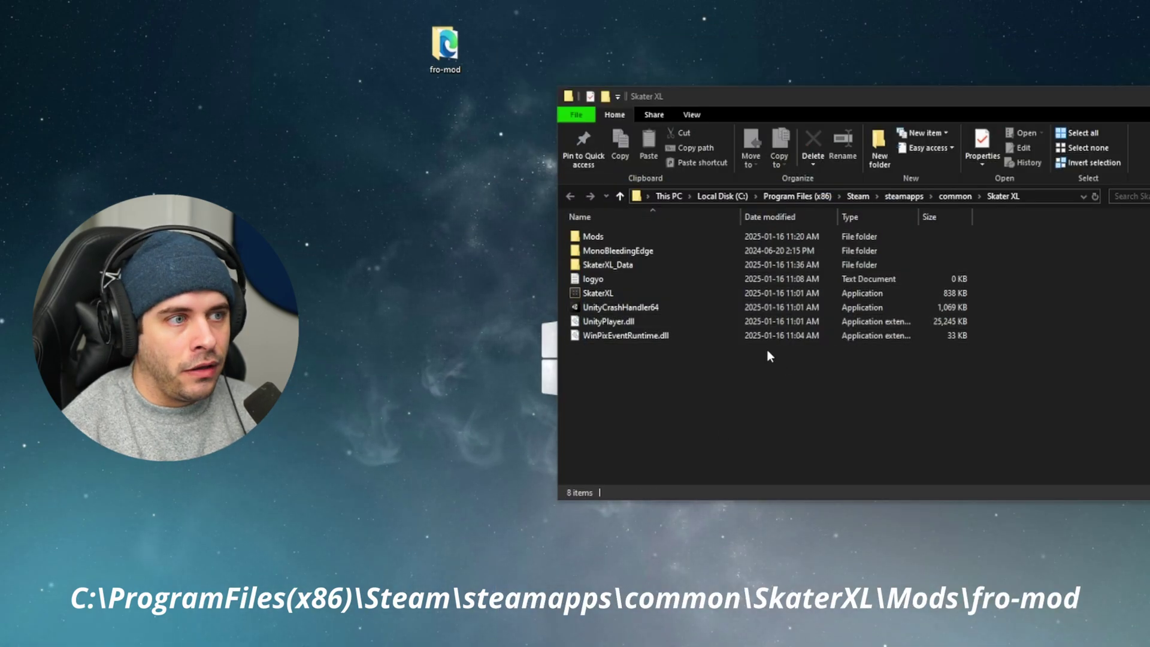
{"action": "double_click", "coordinate": [623, 237]}
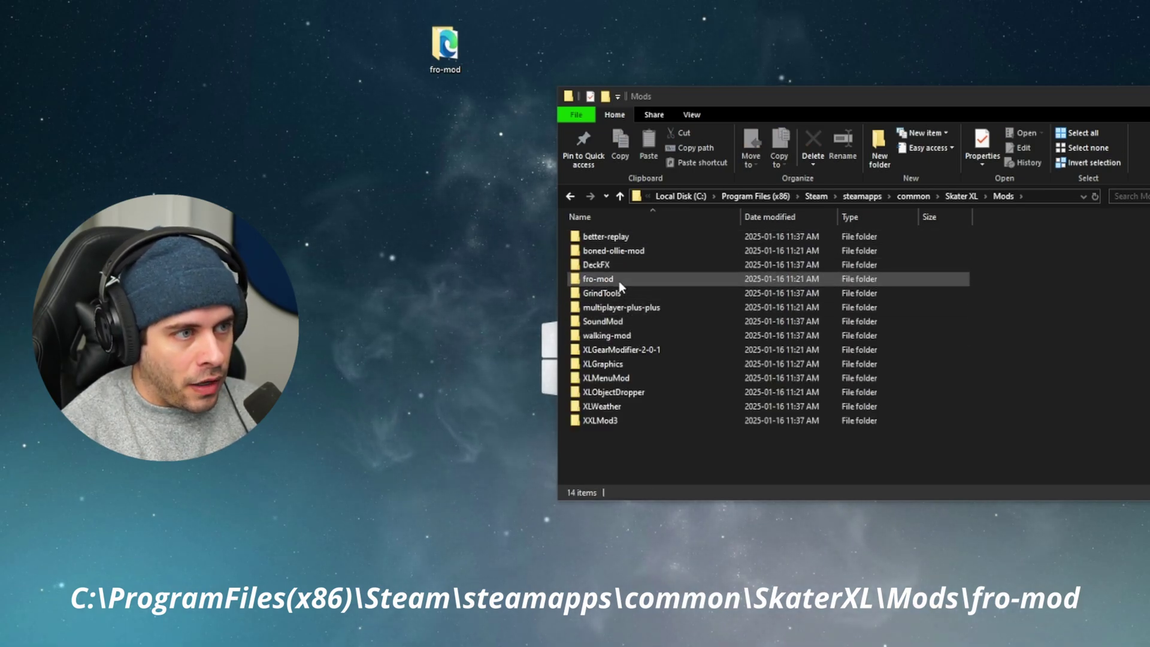
{"action": "double_click", "coordinate": [599, 279]}
Open the desktop fro-mod folder alongside and move its Settings file into the game's fro-mod folder, replacing the existing one.
{"action": "key", "text": "ctrl+a"}
{"action": "left_click", "coordinate": [444, 49]}
{"action": "double_click", "coordinate": [445, 53]}
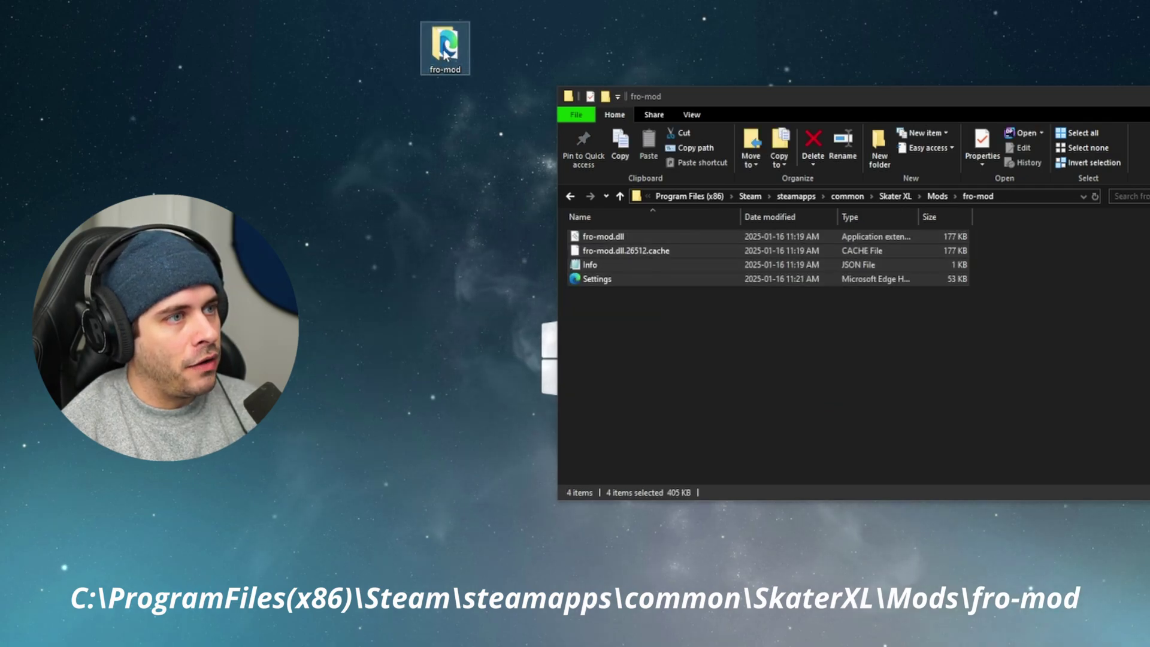
{"action": "left_click_drag", "start_coordinate": [775, 116], "coordinate": [410, 101]}
{"action": "left_click", "coordinate": [322, 240]}
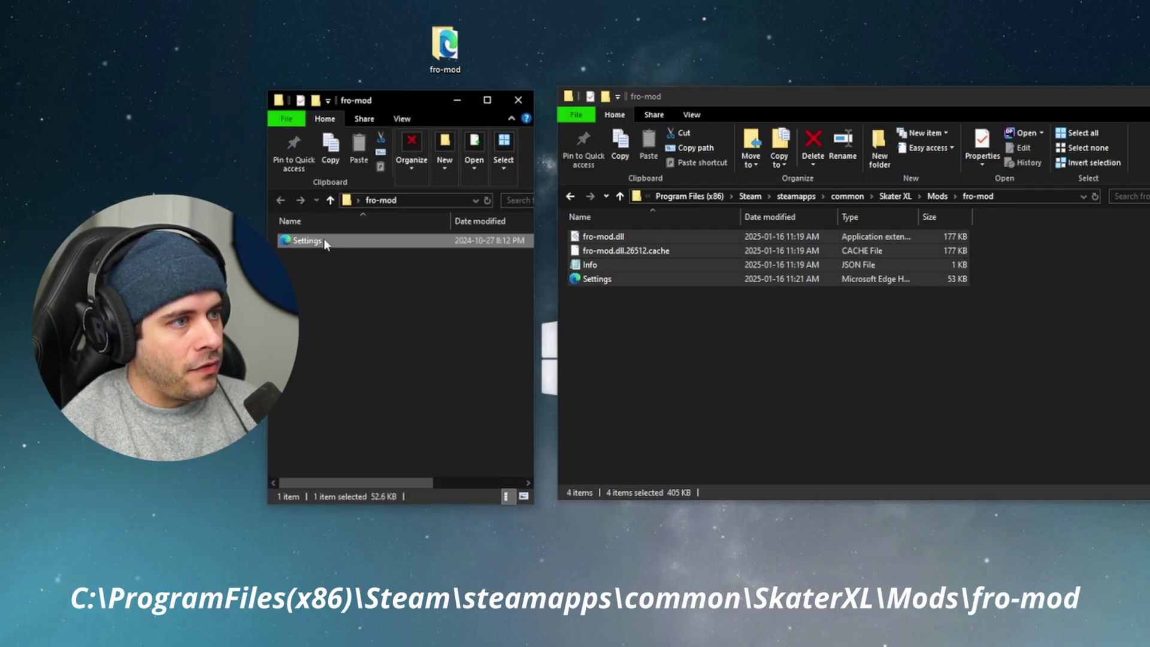
{"action": "left_click_drag", "start_coordinate": [317, 238], "coordinate": [898, 364]}
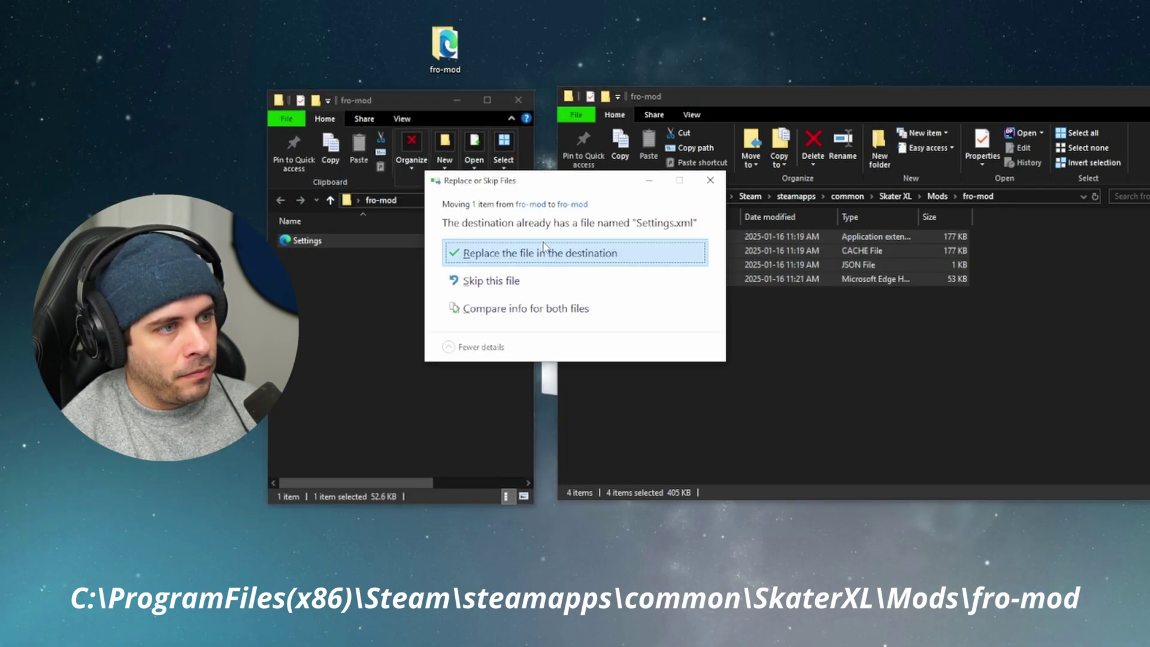
{"action": "left_click", "coordinate": [543, 250]}
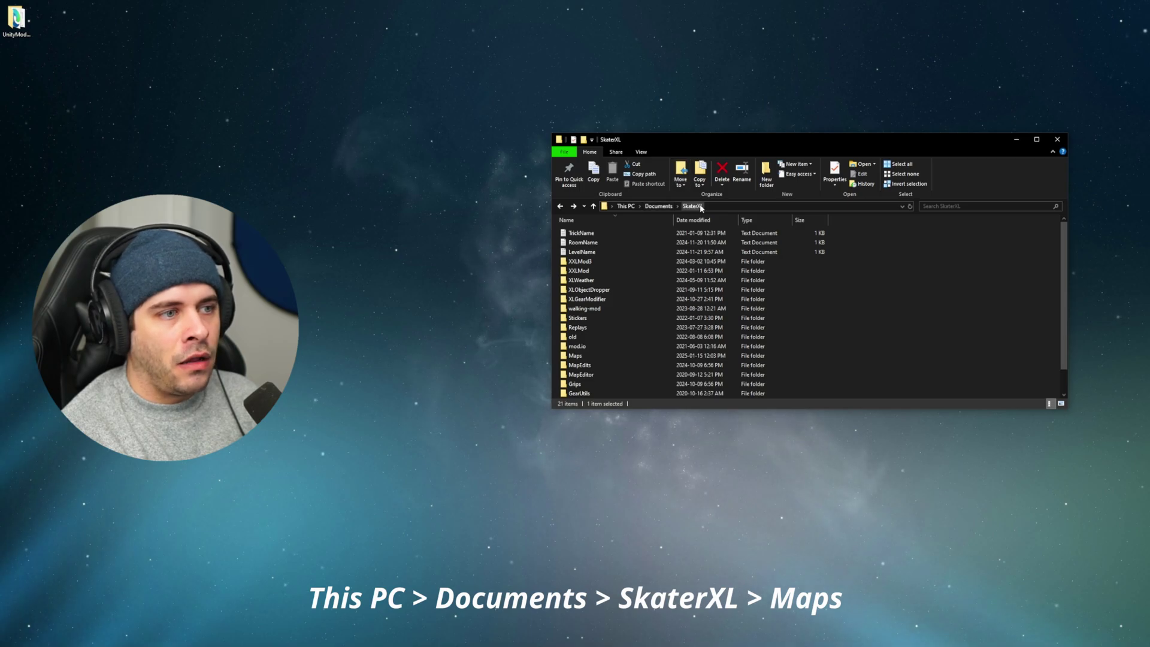
Open the Maps folder in Documents > SkaterXL, and in the browser download the Majestic Park Reservoir map from mod.io to the desktop.
{"action": "scroll", "coordinate": [600, 384], "scroll_direction": "down", "scroll_amount": 1}
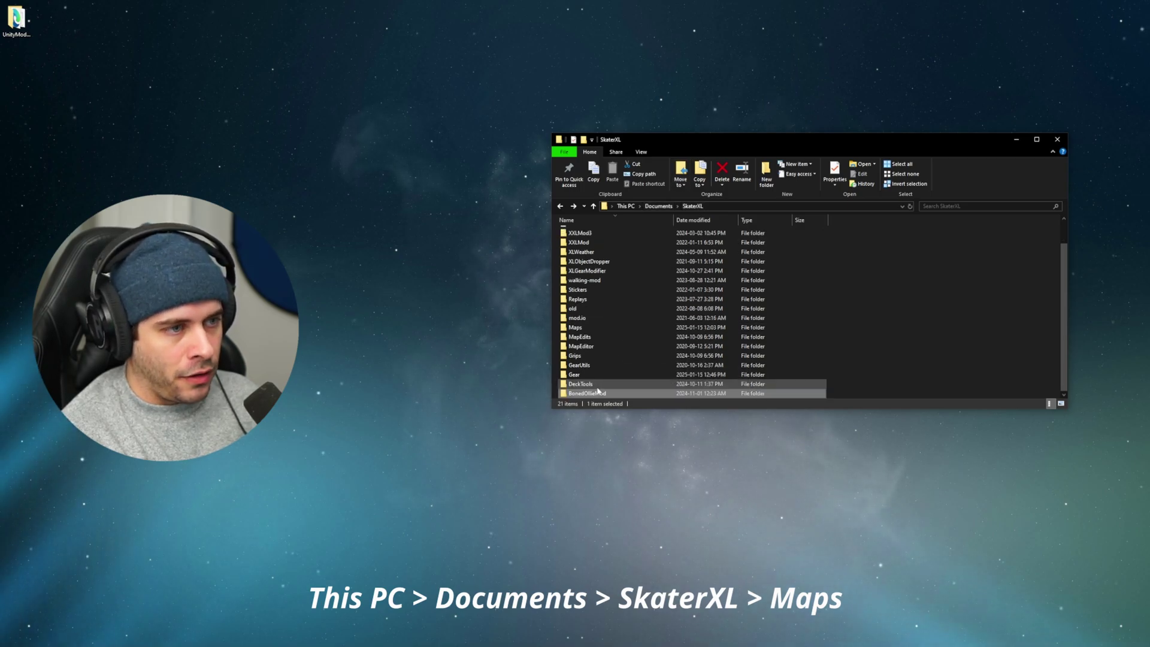
{"action": "double_click", "coordinate": [593, 328]}
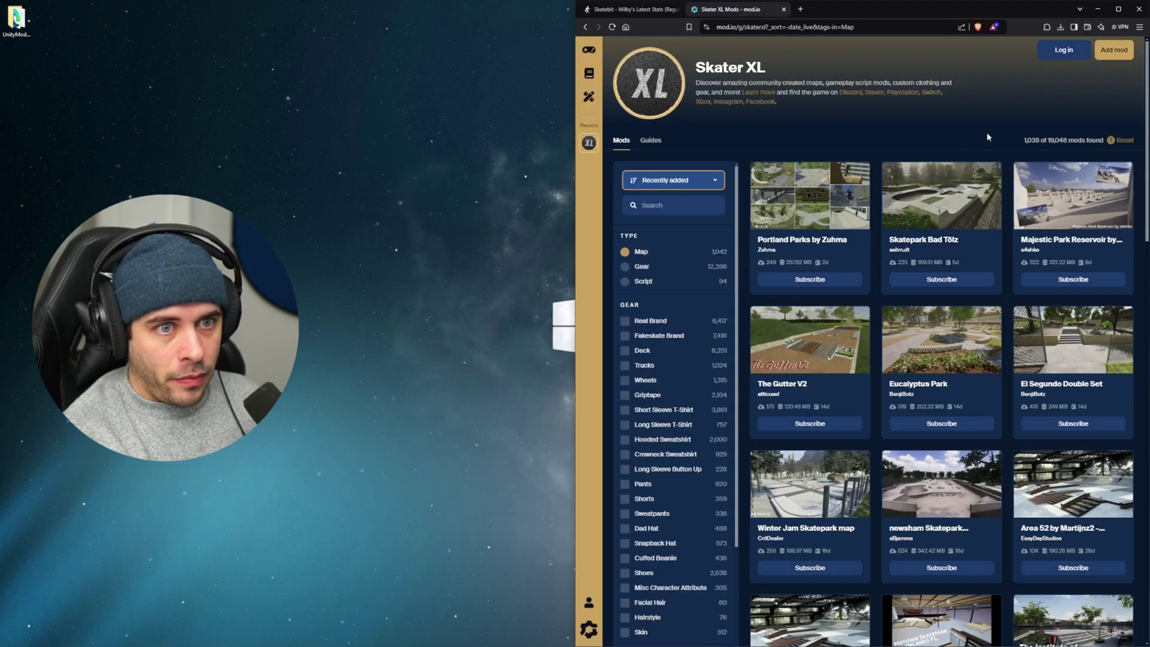
{"action": "left_click", "coordinate": [1074, 199]}
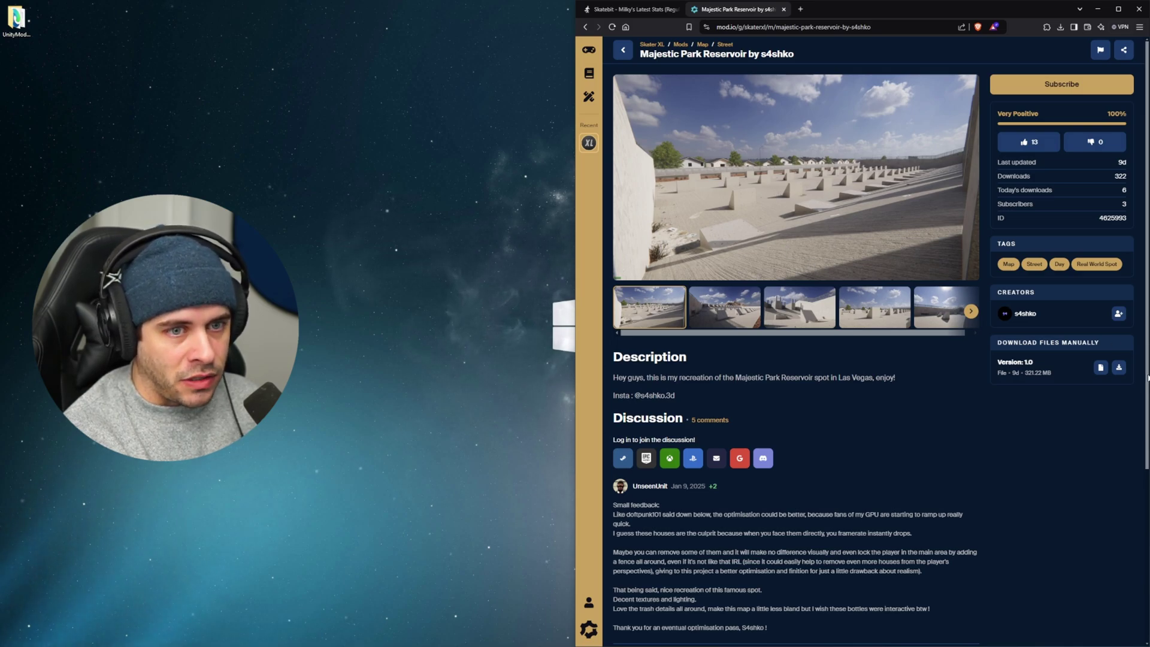
{"action": "left_click", "coordinate": [1119, 367]}
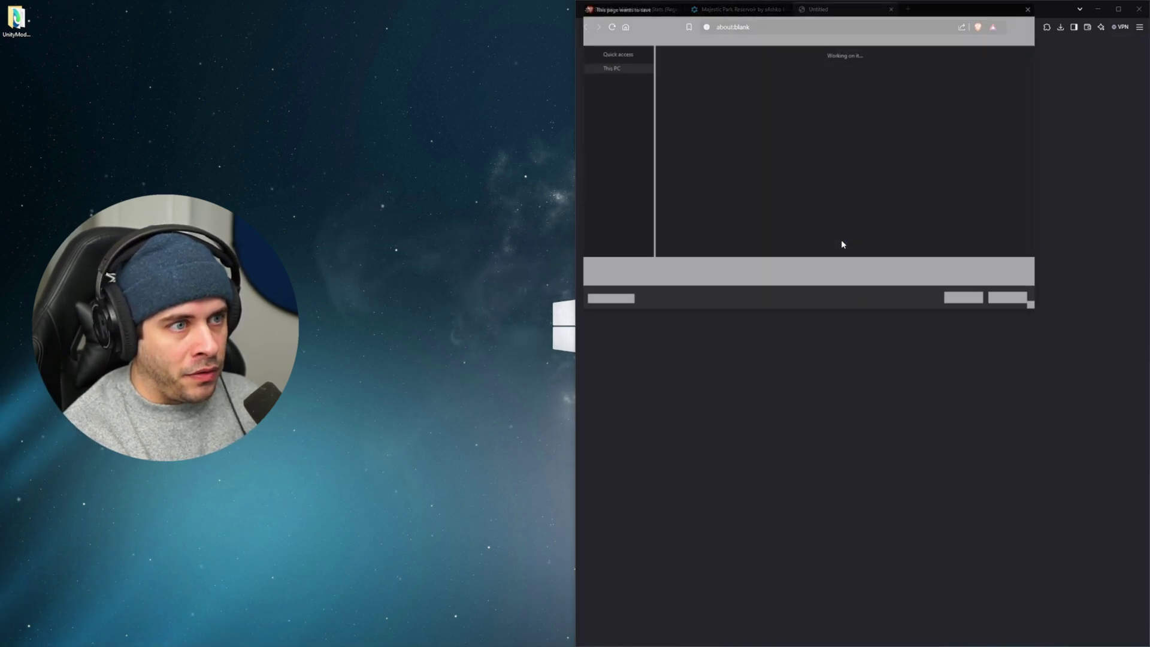
{"action": "left_click", "coordinate": [964, 298]}
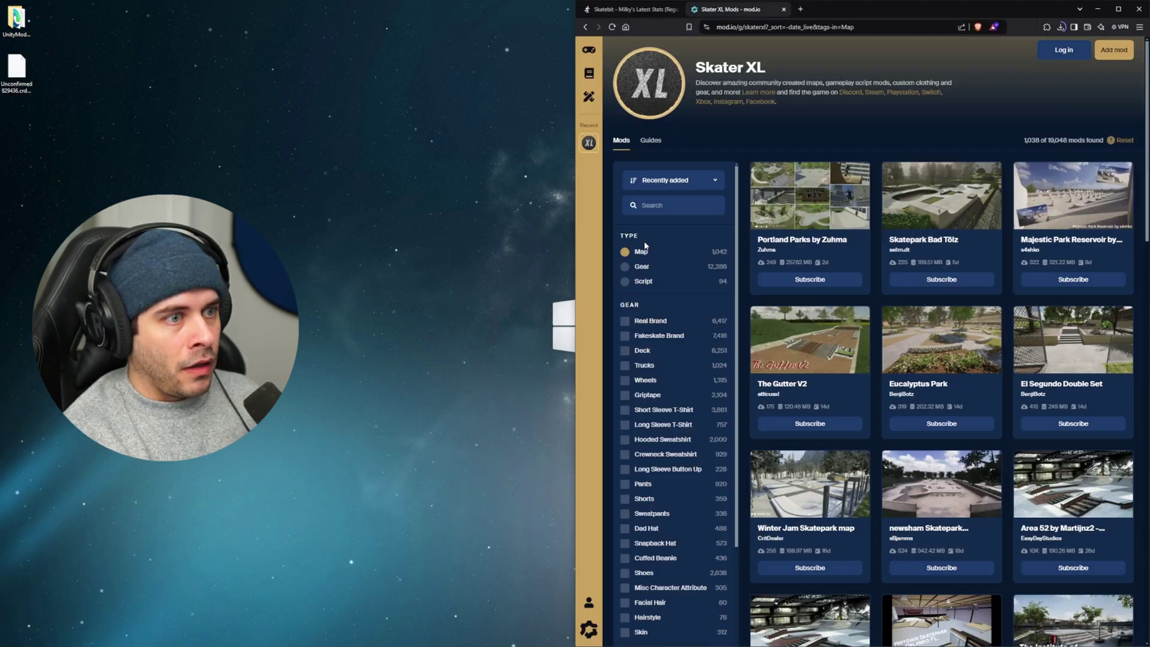
Filter the mod.io mods by the Gear type and download Mother Skateboards - Mixed Decks to the desktop.
{"action": "left_click", "coordinate": [633, 269]}
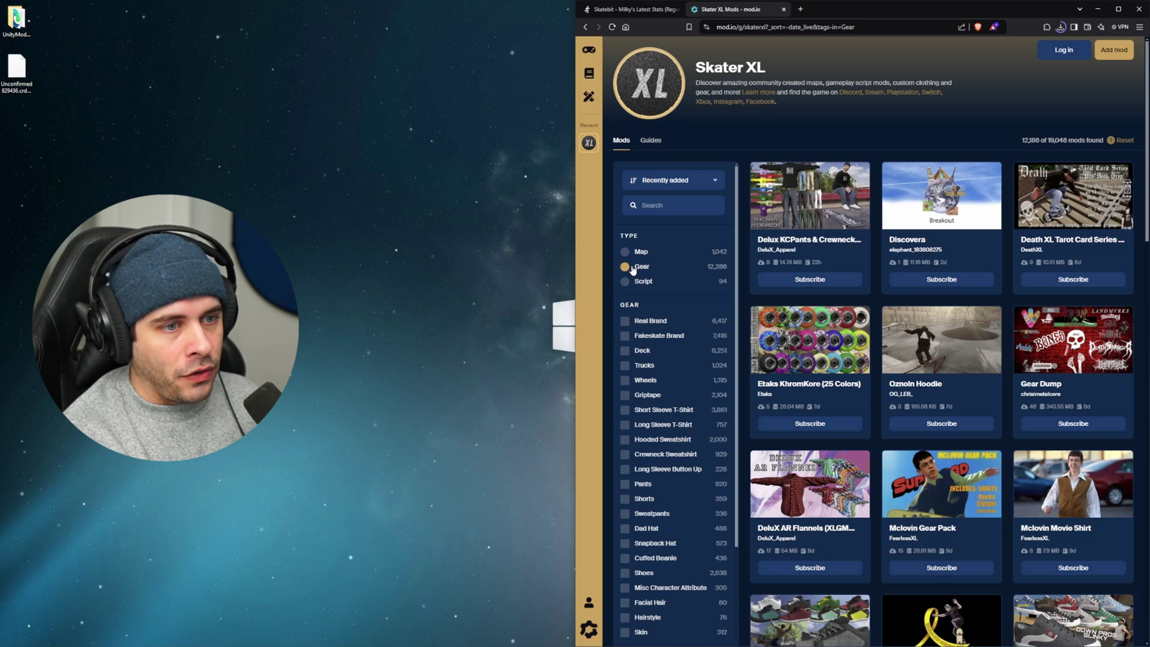
{"action": "left_click", "coordinate": [773, 192]}
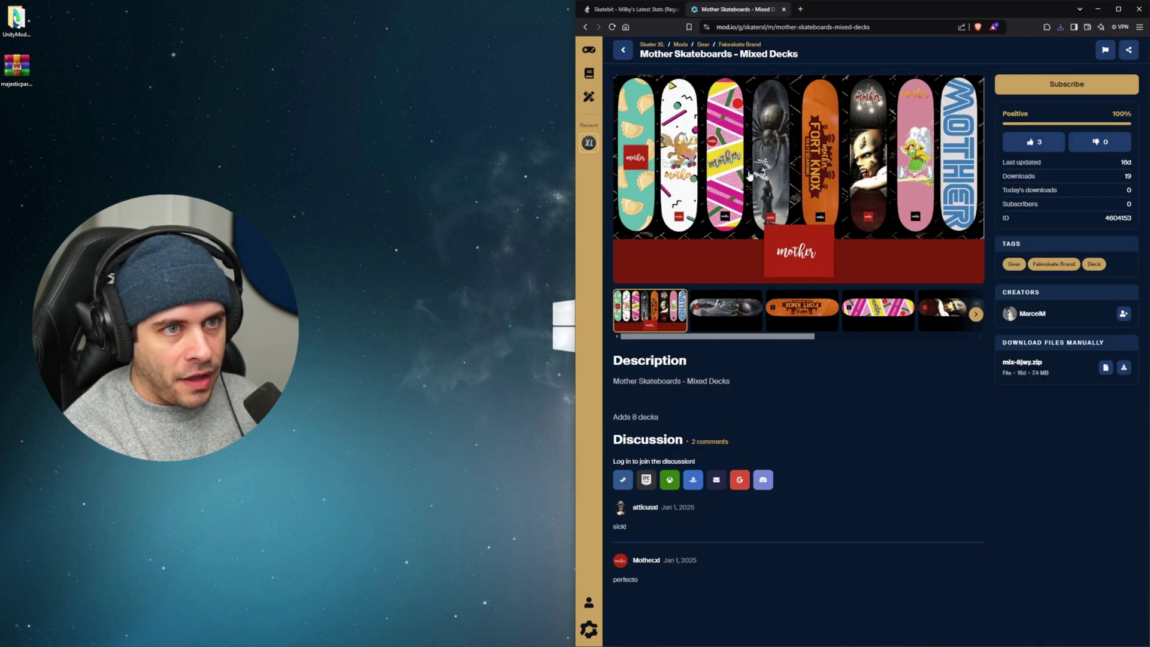
{"action": "left_click", "coordinate": [1124, 368]}
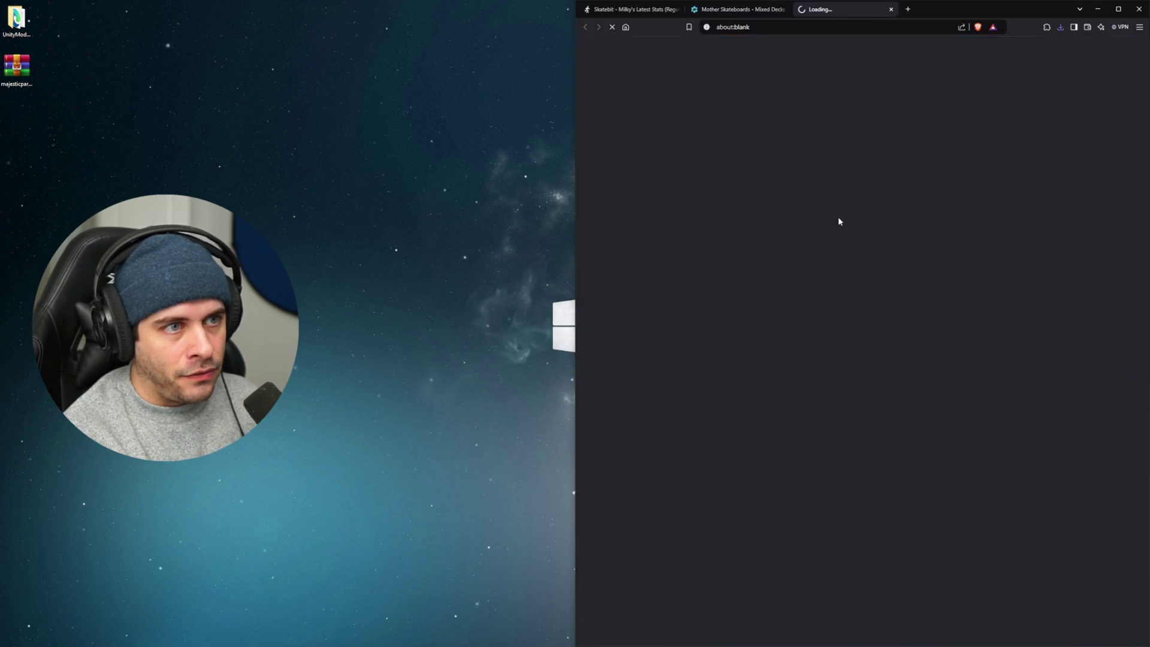
{"action": "left_click", "coordinate": [981, 300]}
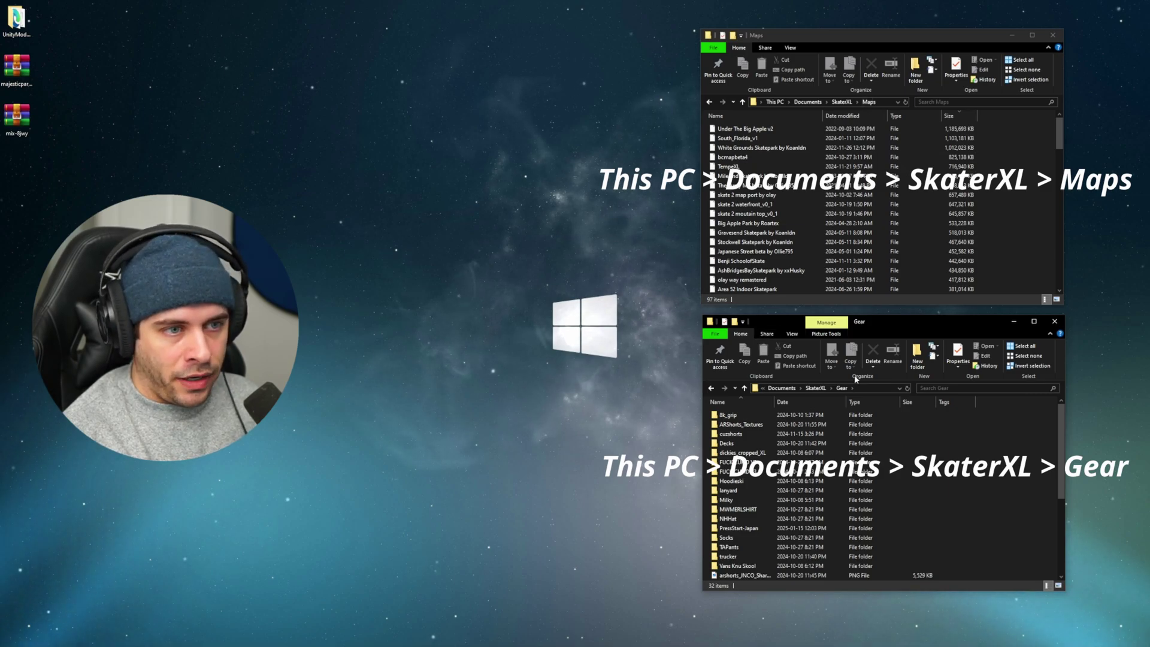
Move the two downloaded archives beside the File Explorer windows, the map archive next to Maps and mix-8jwy next to Gear.
{"action": "mouse_move", "coordinate": [88, 167]}
{"action": "left_mouse_down"}
{"action": "mouse_move", "coordinate": [7, 83]}
{"action": "mouse_move", "coordinate": [603, 247]}
{"action": "mouse_move", "coordinate": [664, 283]}
{"action": "mouse_move", "coordinate": [658, 274]}
{"action": "left_mouse_up"}
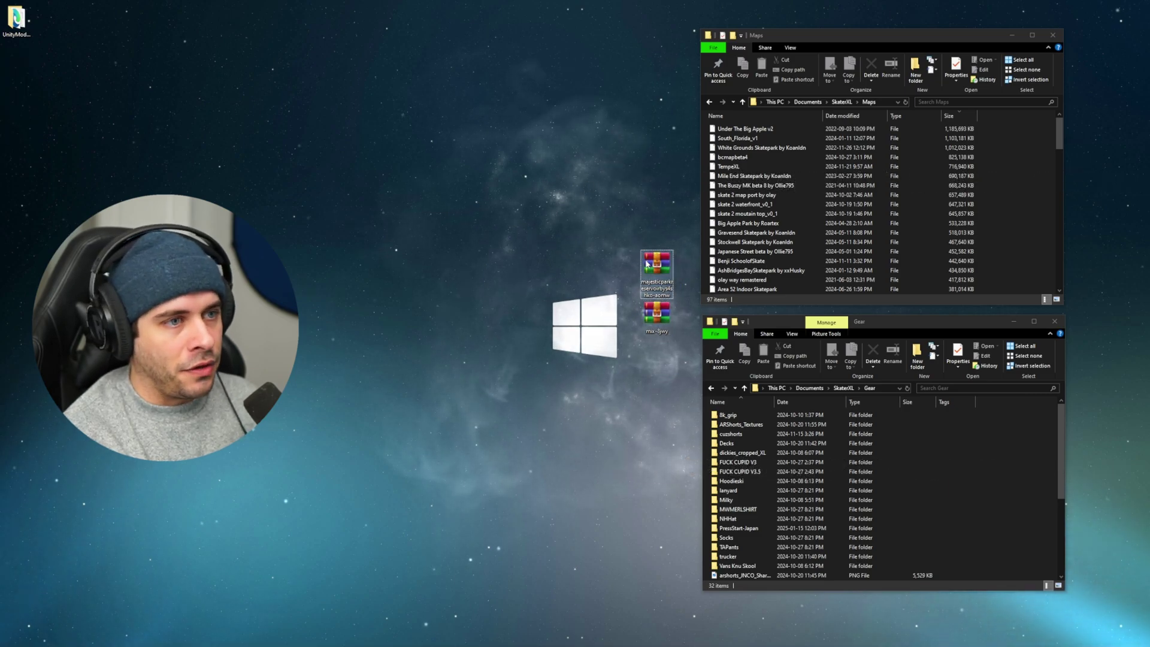
{"action": "left_click_drag", "start_coordinate": [655, 273], "coordinate": [657, 174]}
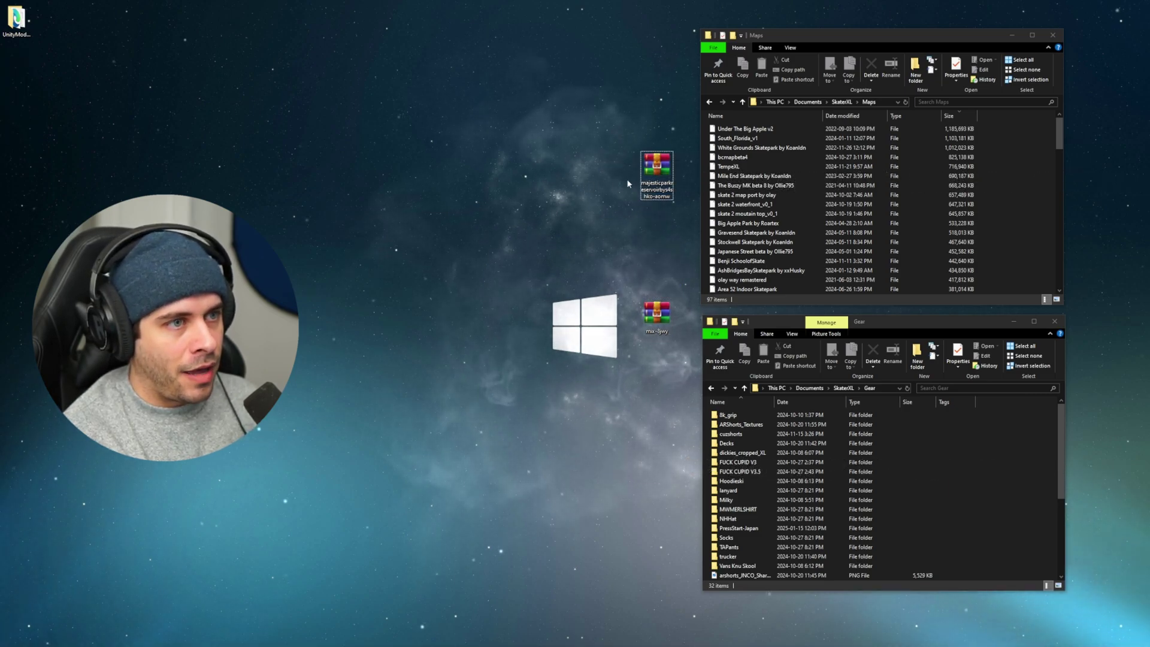
Extract the Majestic Park Reservoir archive onto the desktop and move the two extracted files near the Maps window.
{"action": "right_click", "coordinate": [658, 171]}
{"action": "left_click", "coordinate": [695, 215]}
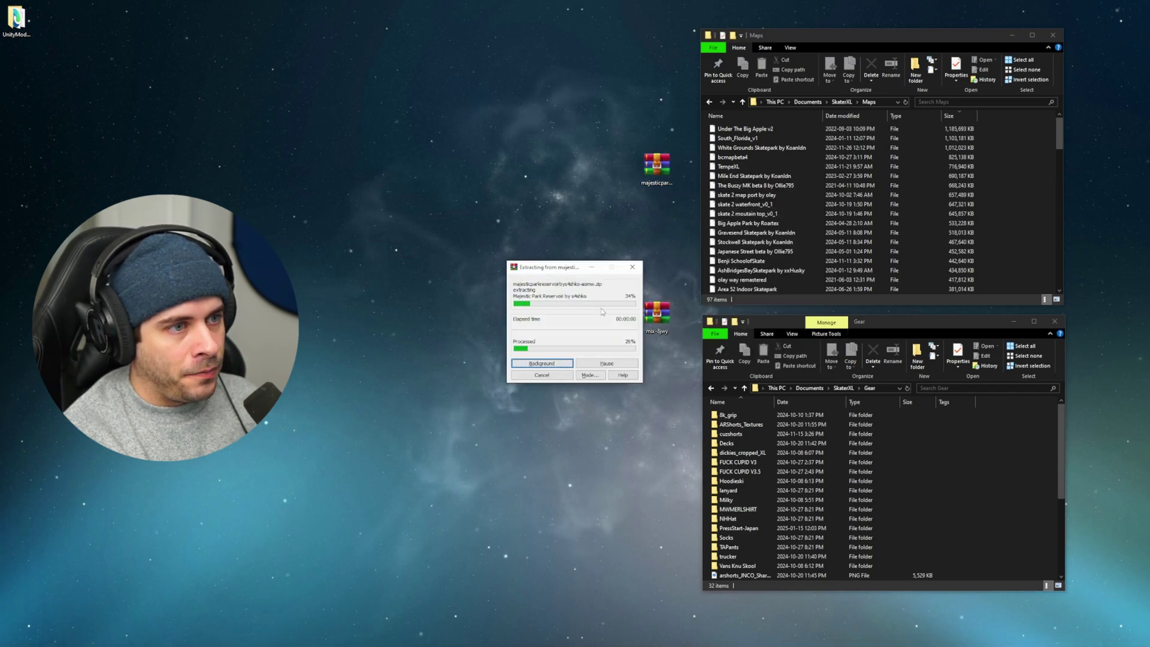
{"action": "left_click_drag", "start_coordinate": [27, 81], "coordinate": [469, 136]}
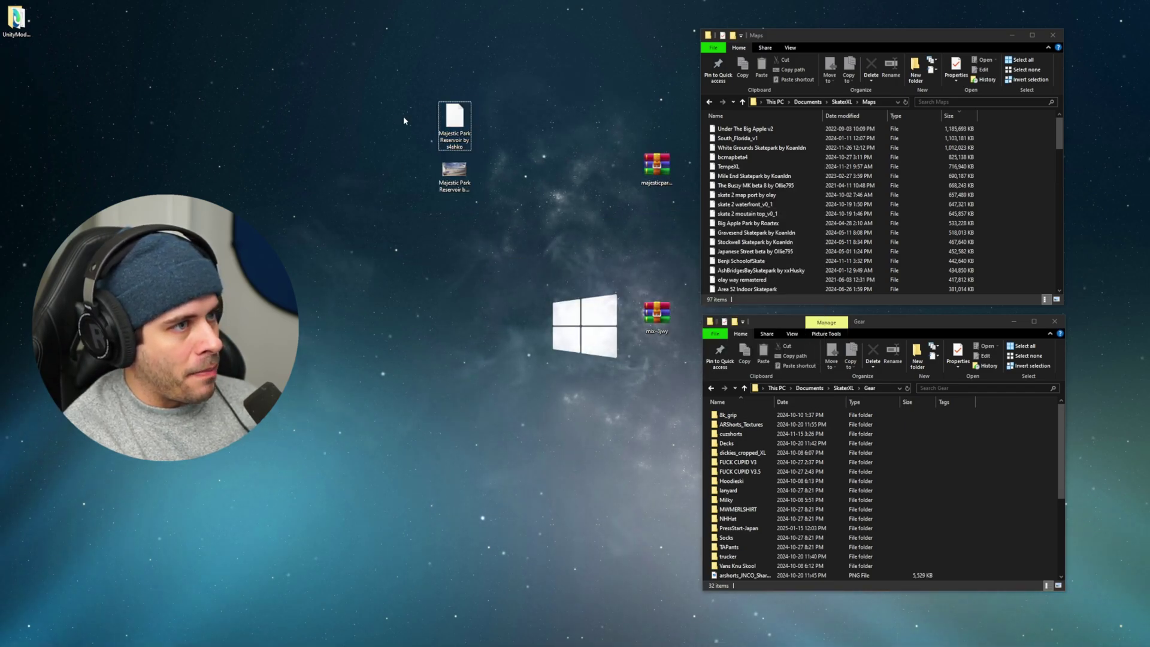
Select both extracted Majestic Park Reservoir files on the desktop and move them into the Maps folder.
{"action": "left_click_drag", "start_coordinate": [419, 65], "coordinate": [476, 151]}
{"action": "left_click", "coordinate": [539, 156]}
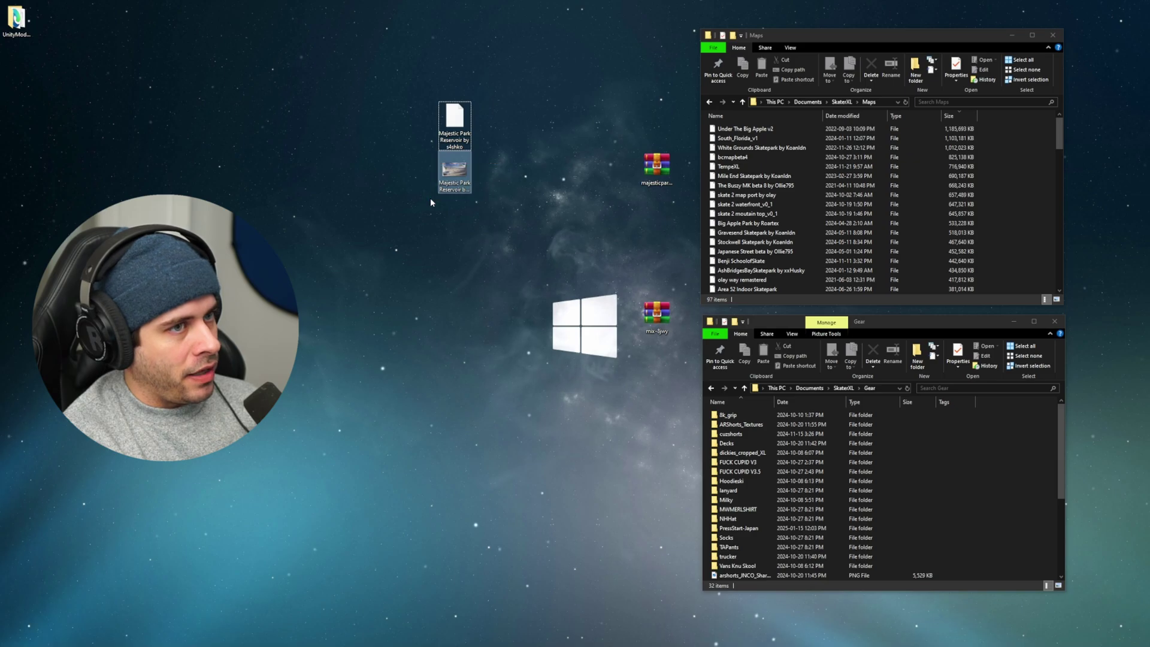
{"action": "left_click_drag", "start_coordinate": [493, 206], "coordinate": [414, 80]}
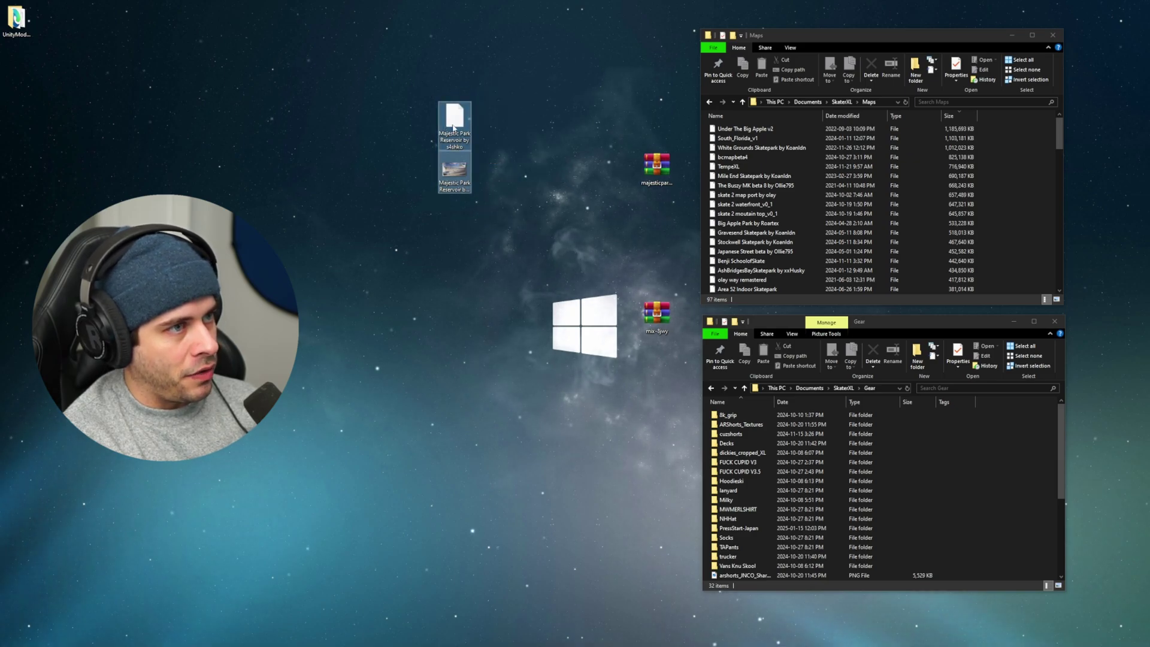
{"action": "left_click_drag", "start_coordinate": [454, 122], "coordinate": [1017, 171]}
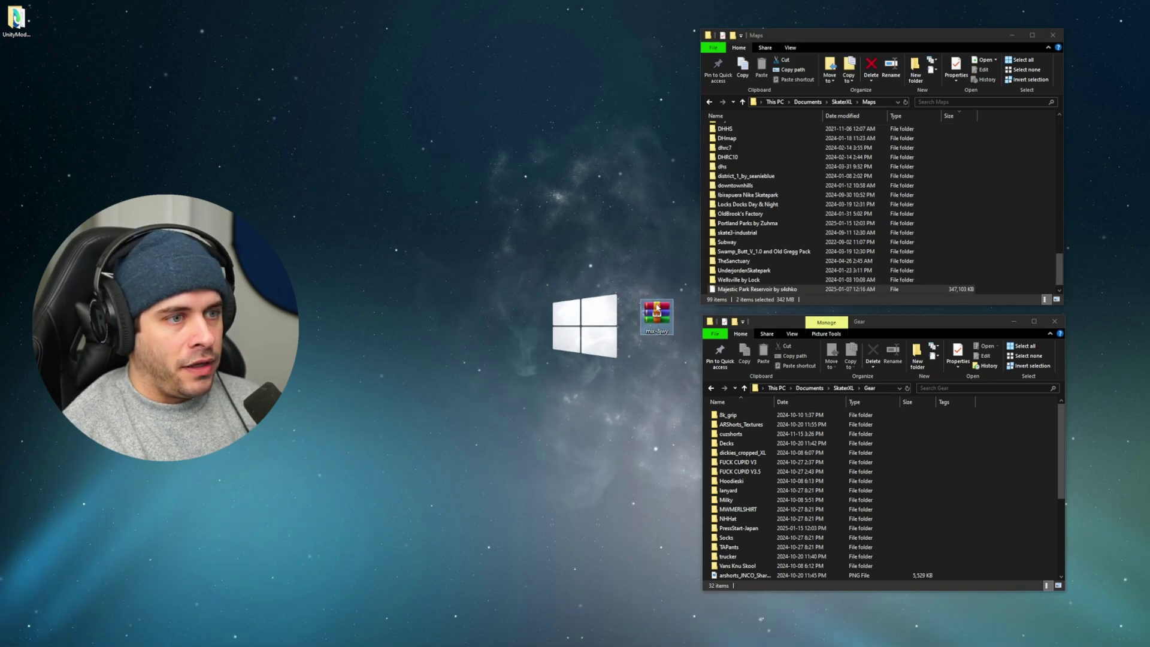
Extract the mix-8jwy archive onto the desktop, set the deck images beside the Gear window, and delete the archive.
{"action": "right_click", "coordinate": [658, 306]}
{"action": "left_click", "coordinate": [684, 351]}
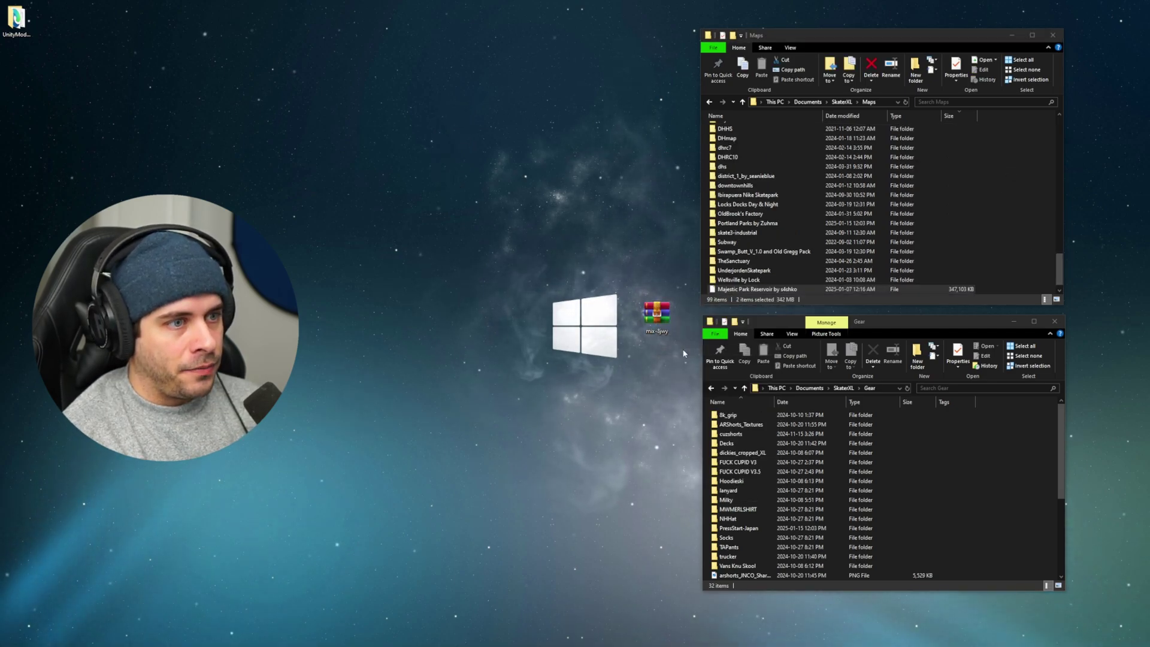
{"action": "left_click_drag", "start_coordinate": [658, 312], "coordinate": [589, 313]}
{"action": "left_click_drag", "start_coordinate": [79, 437], "coordinate": [499, 104]}
{"action": "key", "text": "Delete"}
Create a desktop folder named mother for the eight Mother deck images and move it with them into the Gear folder.
{"action": "right_click", "coordinate": [599, 217]}
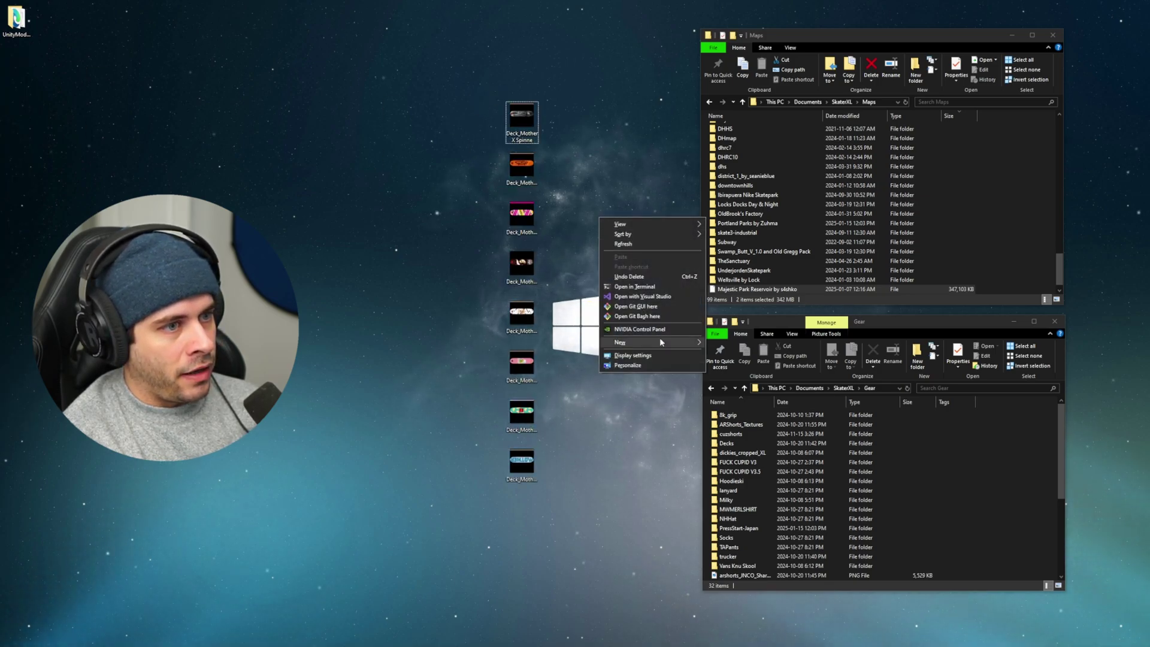
{"action": "mouse_move", "coordinate": [666, 341]}
{"action": "left_click", "coordinate": [723, 343]}
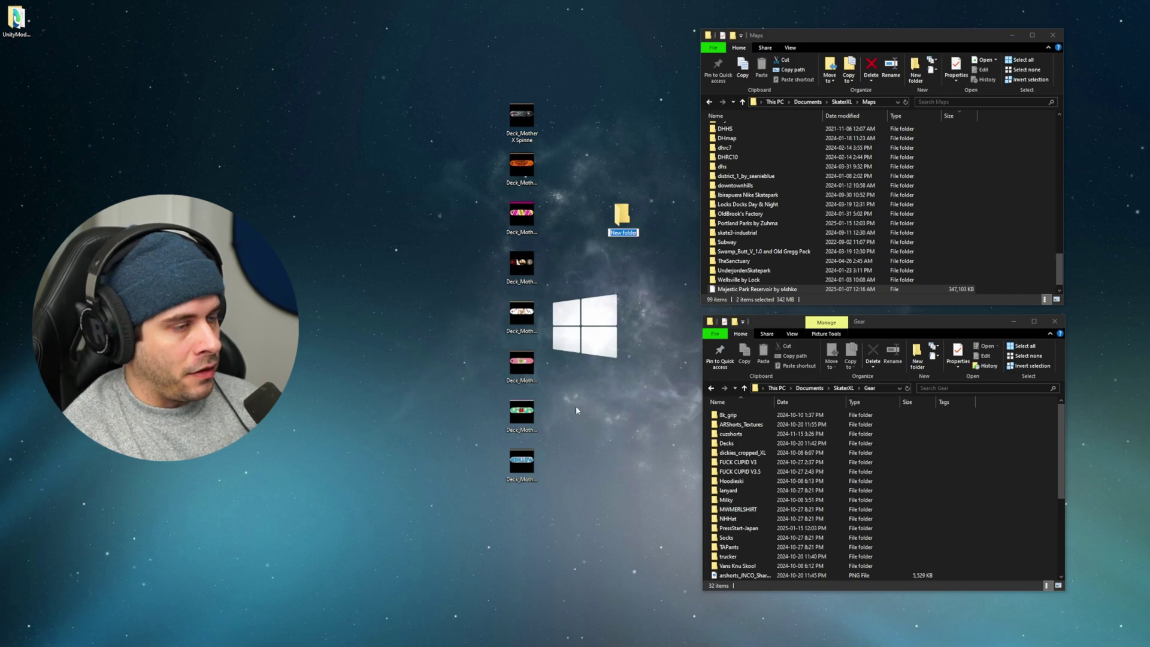
{"action": "type", "text": "mother"}
{"action": "key", "text": "Return"}
{"action": "left_click_drag", "start_coordinate": [557, 498], "coordinate": [495, 102]}
{"action": "left_click_drag", "start_coordinate": [532, 125], "coordinate": [987, 458]}
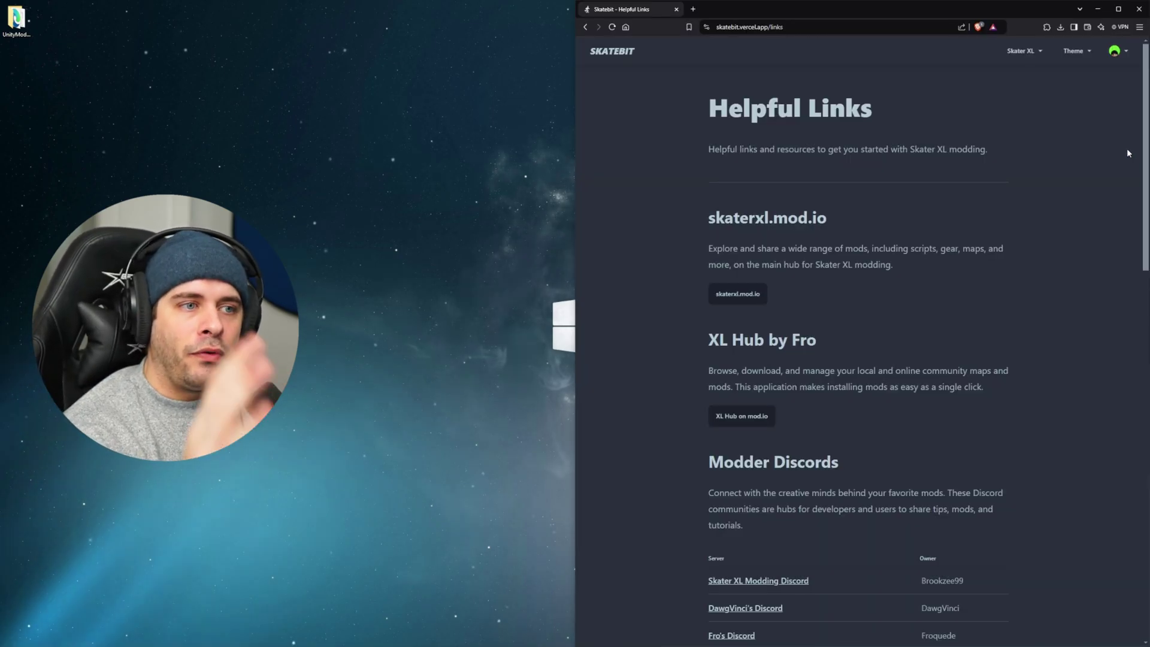
Examine the Modder, Map and Gear Discords lists on the Skatebit Helpful Links page in the browser.
{"action": "scroll", "coordinate": [1144, 139], "scroll_direction": "down", "scroll_amount": 4}
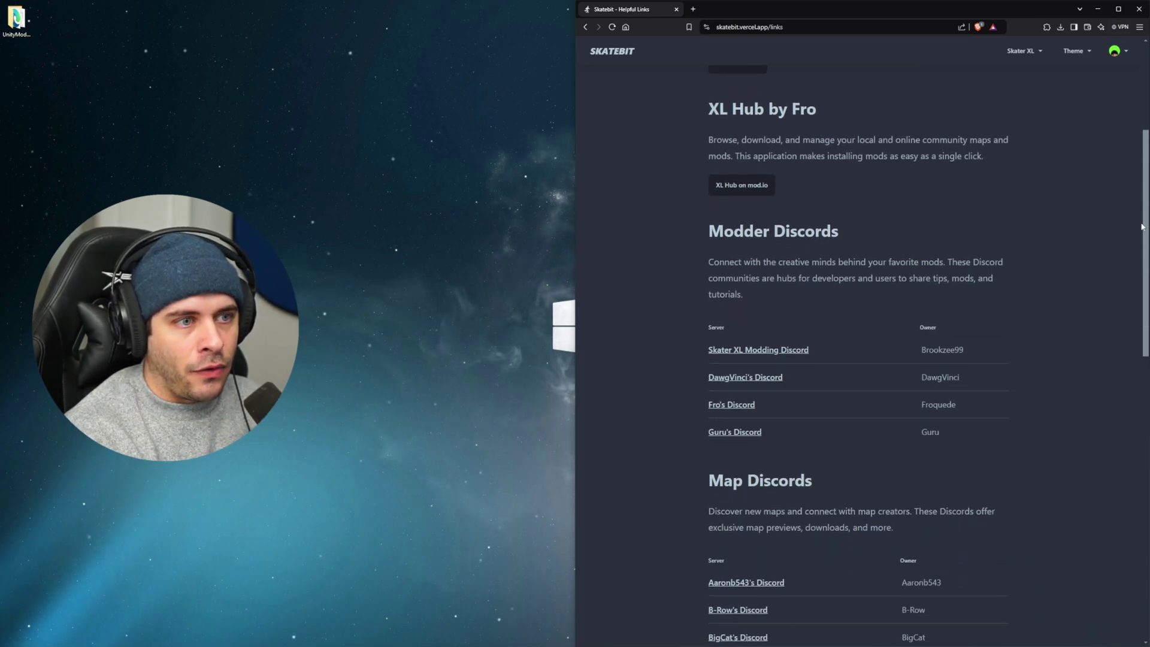
{"action": "left_click_drag", "start_coordinate": [706, 226], "coordinate": [875, 245]}
{"action": "scroll", "coordinate": [771, 265], "scroll_direction": "down", "scroll_amount": 4}
{"action": "left_click_drag", "start_coordinate": [771, 264], "coordinate": [836, 286]}
{"action": "scroll", "coordinate": [833, 254], "scroll_direction": "down", "scroll_amount": 5}
{"action": "scroll", "coordinate": [833, 259], "scroll_direction": "down", "scroll_amount": 3}
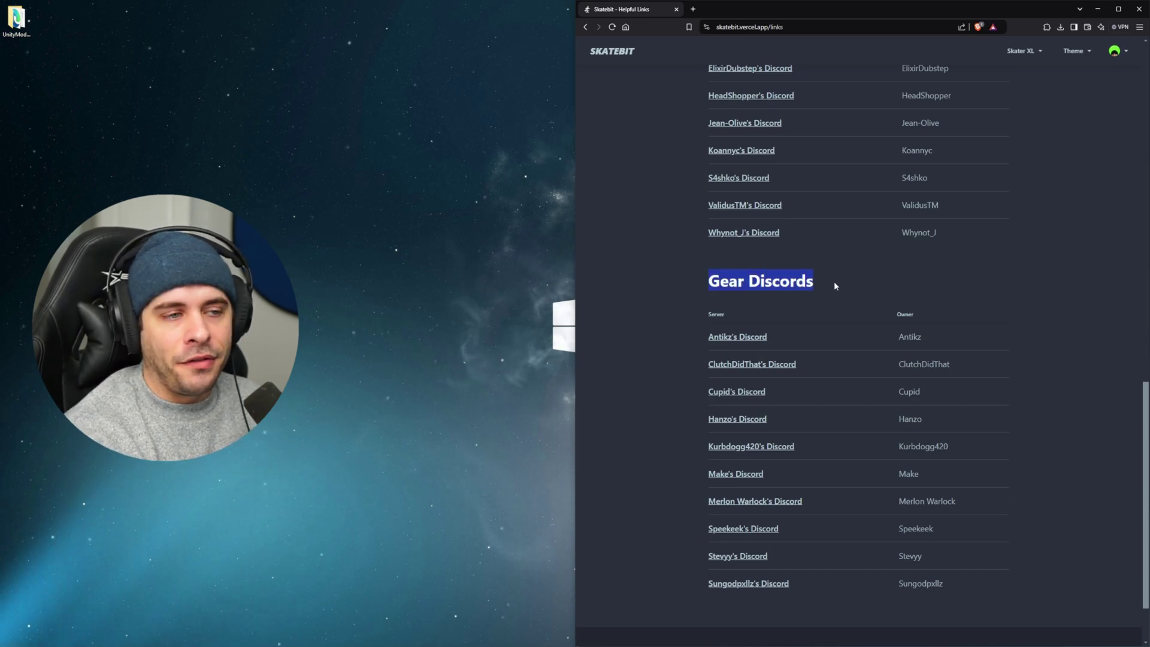
{"action": "scroll", "coordinate": [834, 282], "scroll_direction": "down", "scroll_amount": 2}
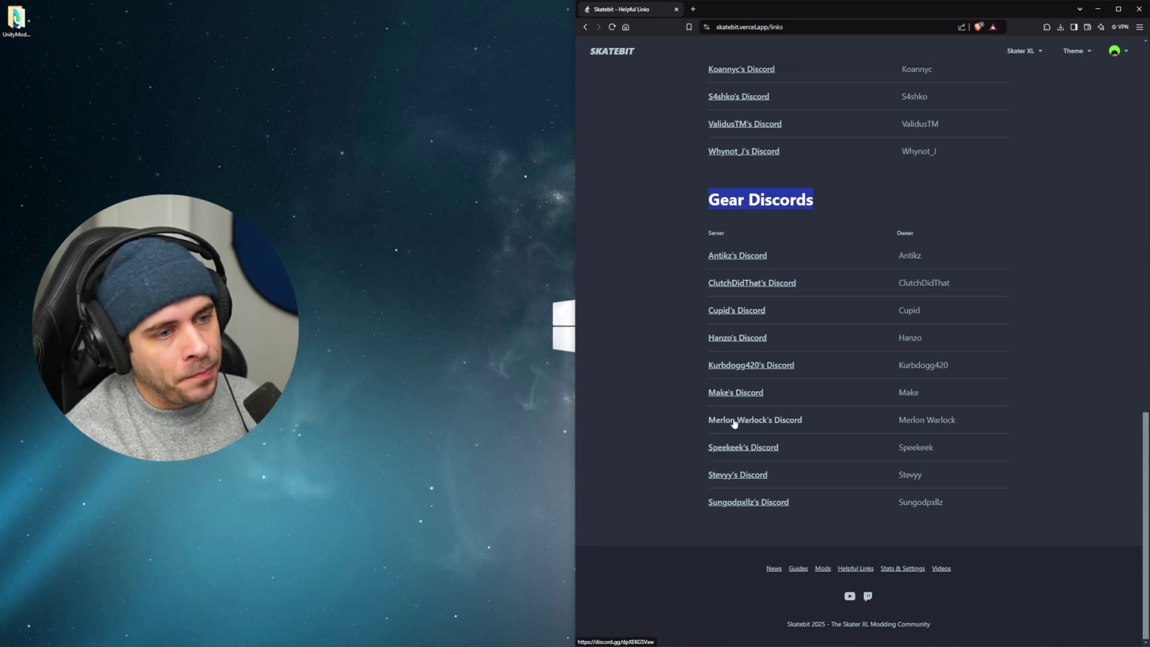
Open the Speenus Discord server from the Gear Discords list and view its mesh-for-1-point-2 and 1dot2-texture channels.
{"action": "left_click", "coordinate": [742, 449]}
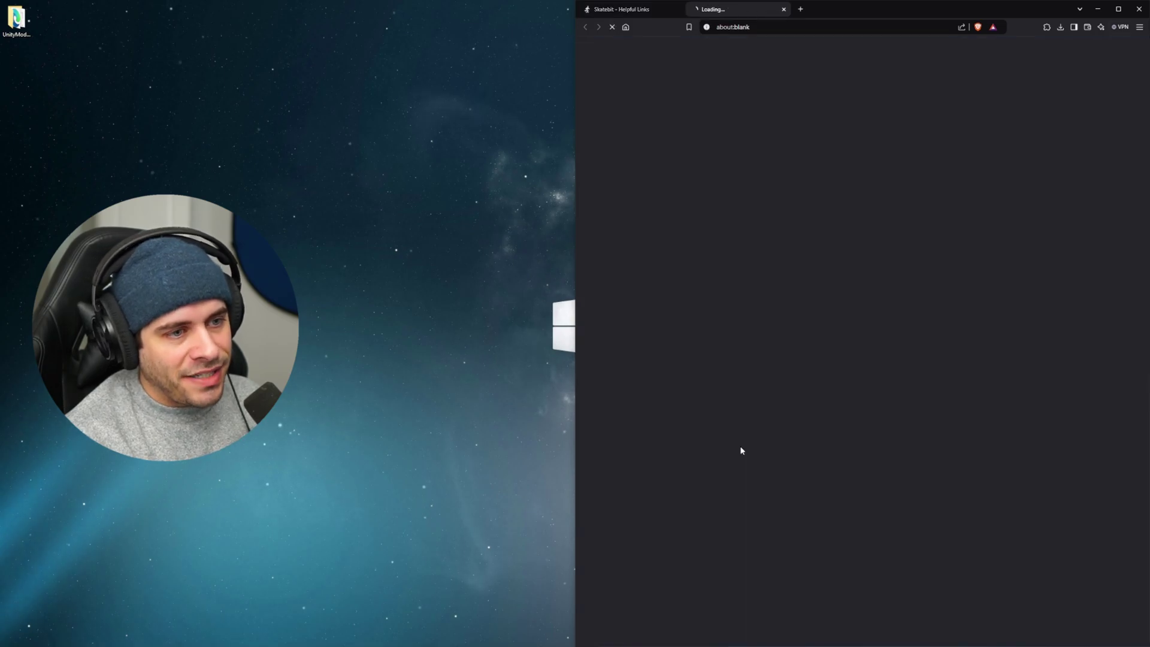
{"action": "scroll", "coordinate": [659, 224], "scroll_direction": "down", "scroll_amount": 2}
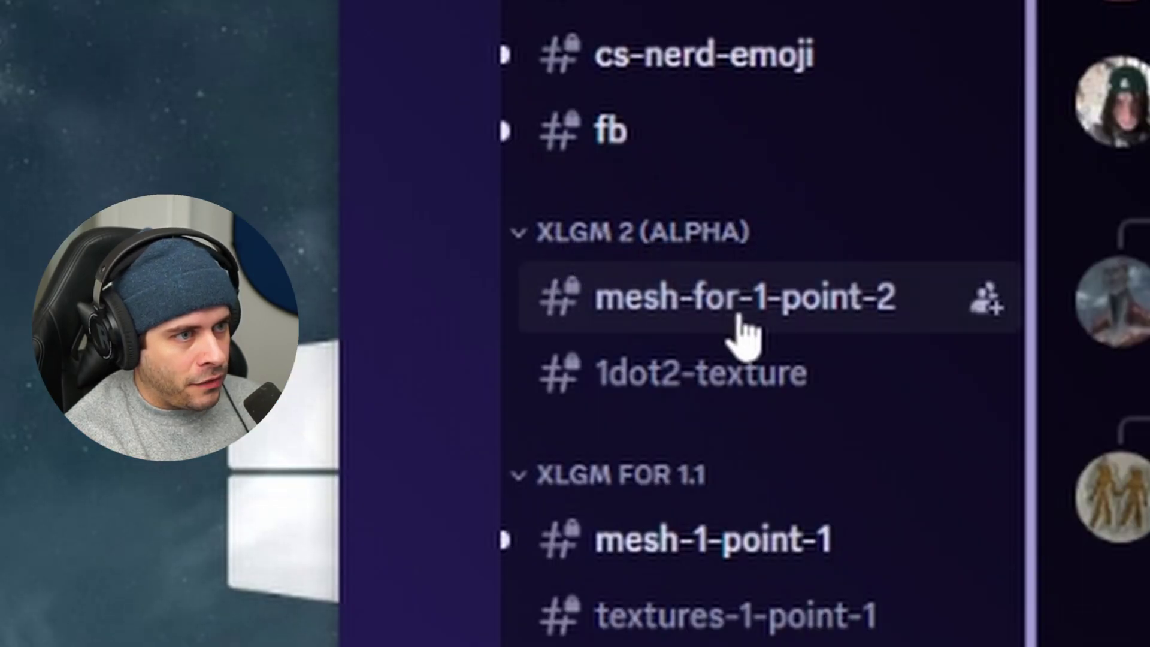
{"action": "left_click", "coordinate": [725, 324]}
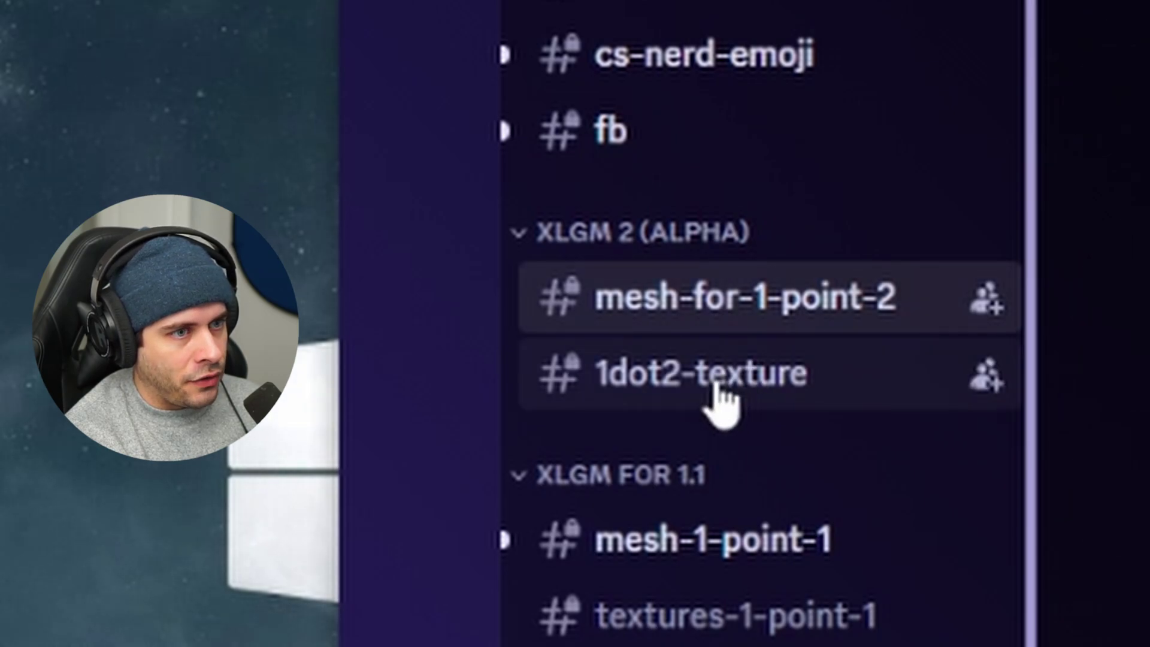
{"action": "left_click", "coordinate": [720, 392]}
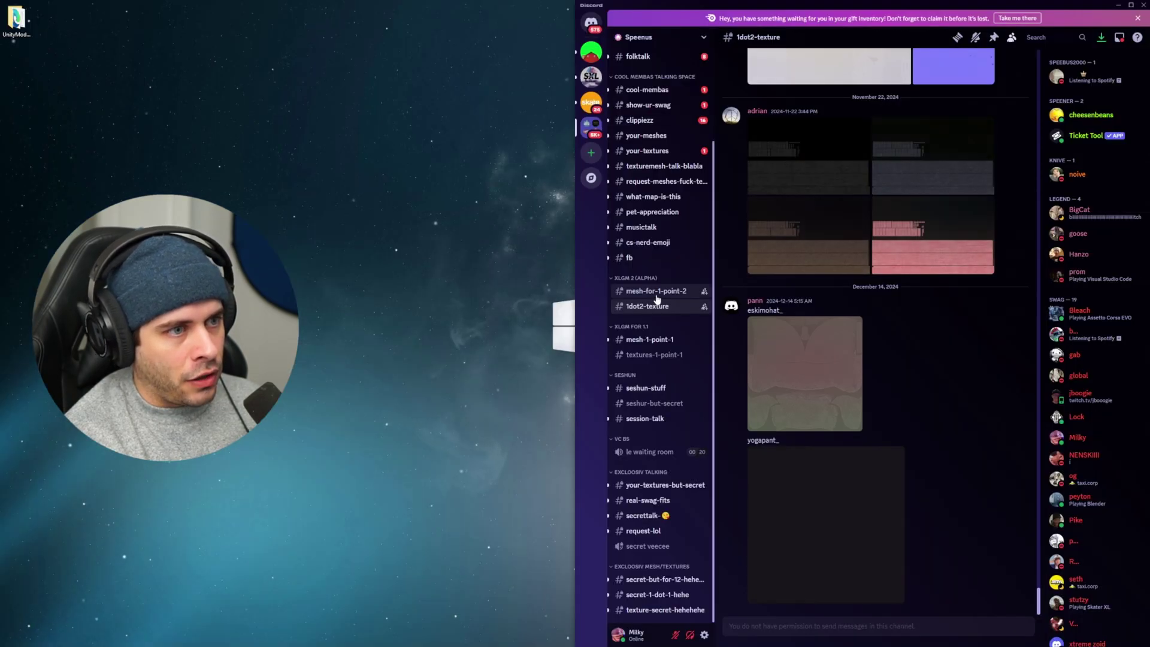
In the mesh-for-1-point-2 channel, preview the June 19, 2024 backpack post and download its swagbag file to the desktop.
{"action": "left_click", "coordinate": [658, 292]}
{"action": "scroll", "coordinate": [928, 393], "scroll_direction": "up", "scroll_amount": 5}
{"action": "scroll", "coordinate": [831, 286], "scroll_direction": "up", "scroll_amount": 10}
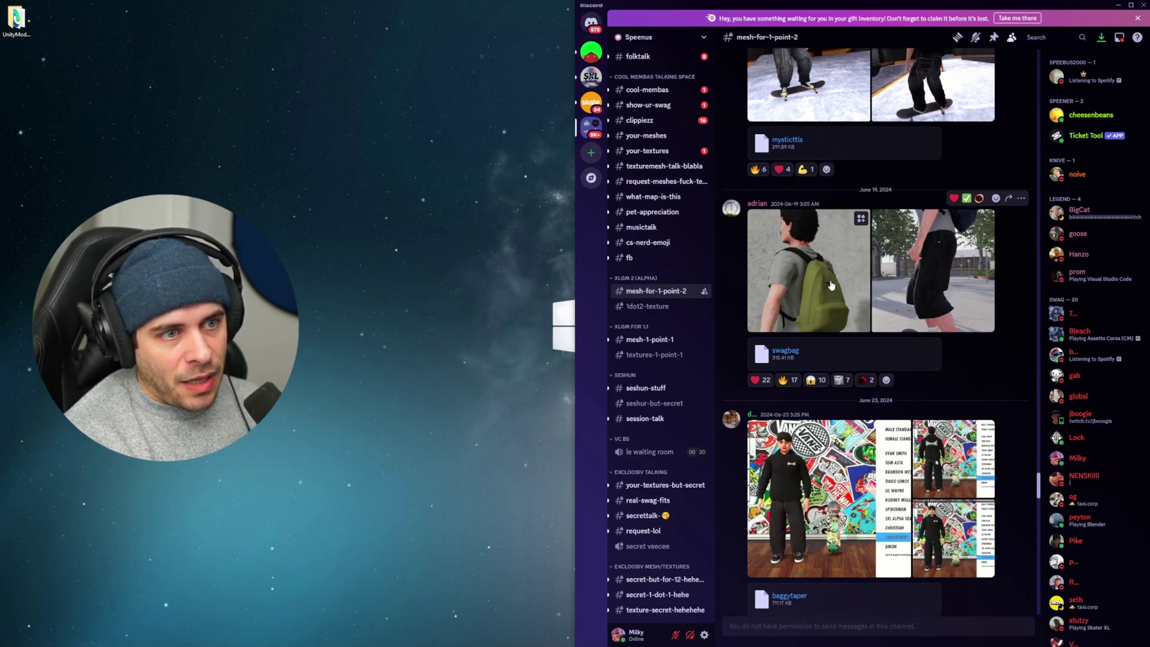
{"action": "left_click", "coordinate": [831, 286]}
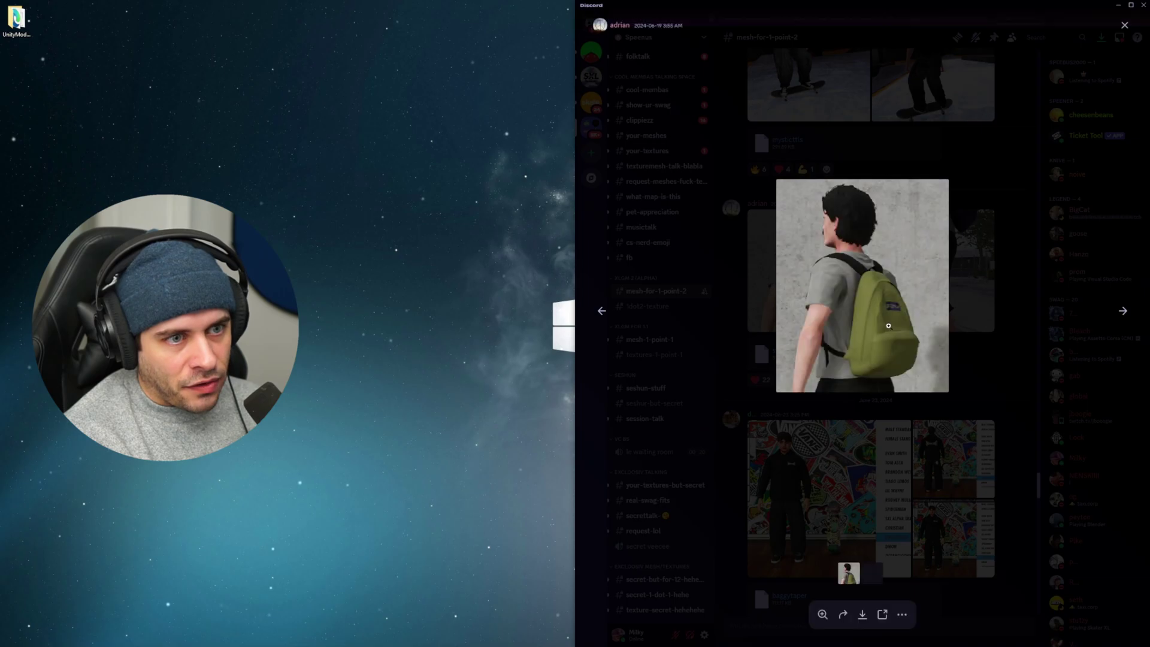
{"action": "left_click", "coordinate": [969, 356]}
{"action": "left_click", "coordinate": [970, 344]}
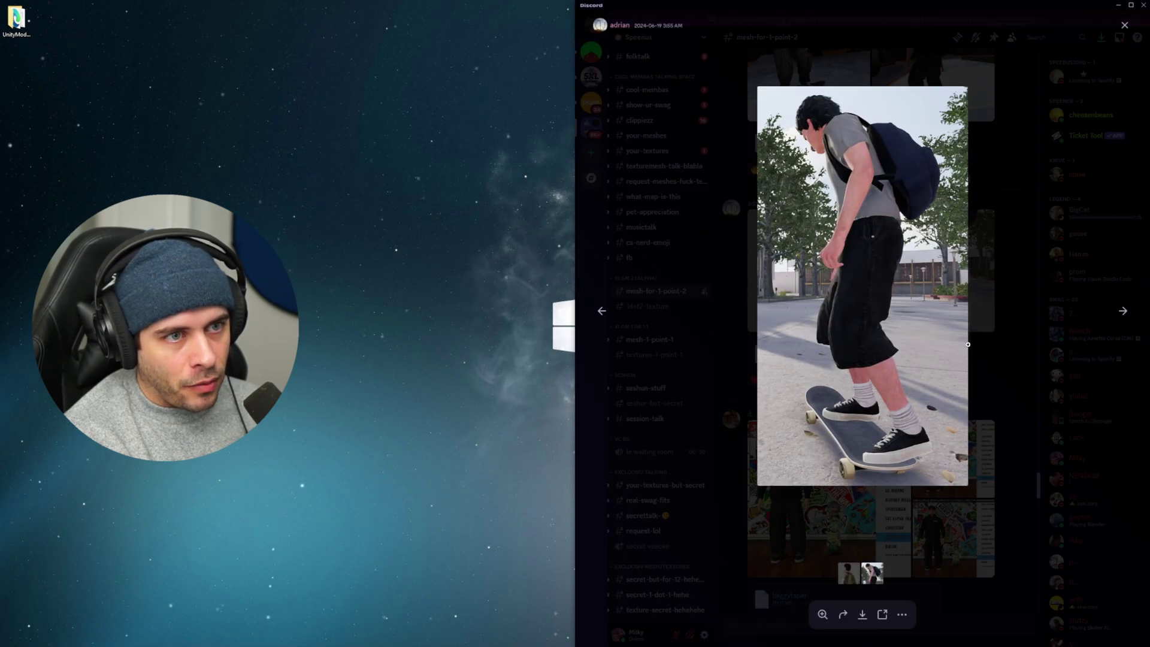
{"action": "left_click", "coordinate": [989, 352]}
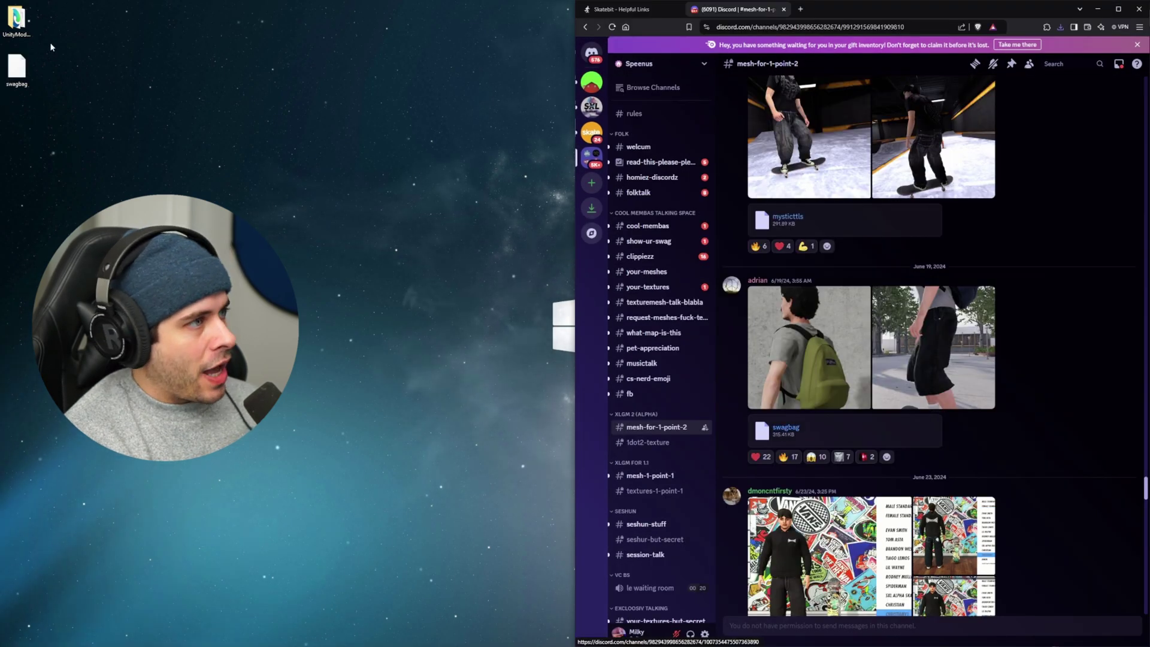
{"action": "left_click_drag", "start_coordinate": [787, 427], "coordinate": [490, 114]}
{"action": "mouse_move", "coordinate": [523, 171]}
{"action": "left_mouse_down"}
{"action": "mouse_move", "coordinate": [443, 83]}
{"action": "mouse_move", "coordinate": [544, 179]}
{"action": "left_mouse_up"}
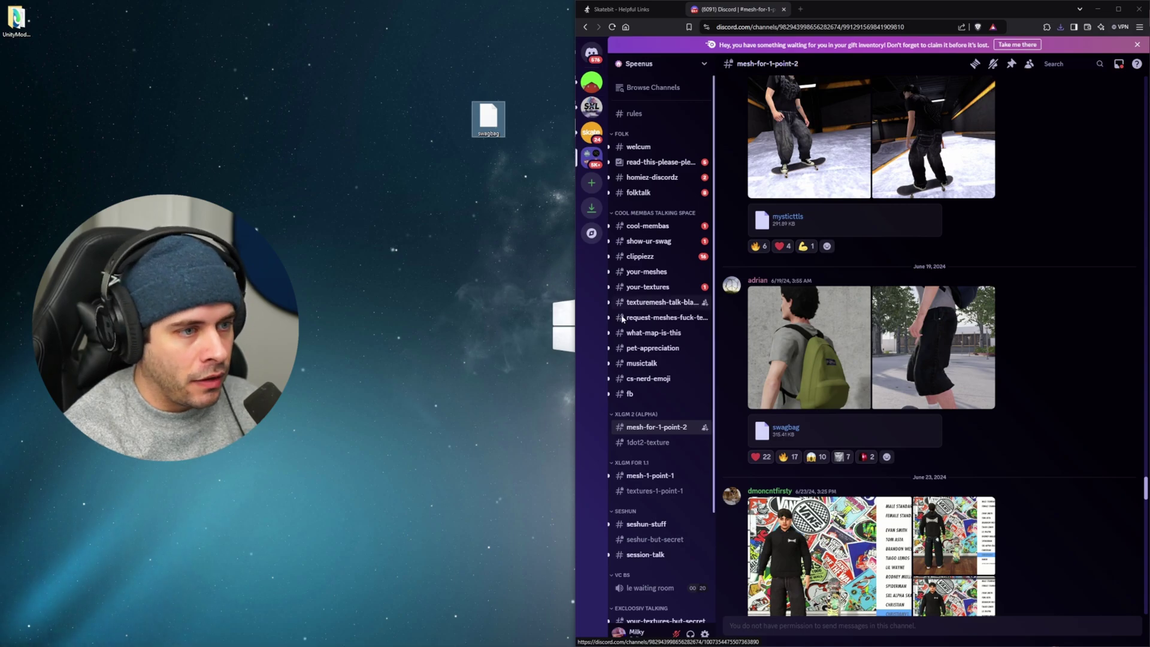
Examine the matching backpack texture images in the June 19, 2024 post of the 1dot2-texture channel.
{"action": "left_click", "coordinate": [648, 442]}
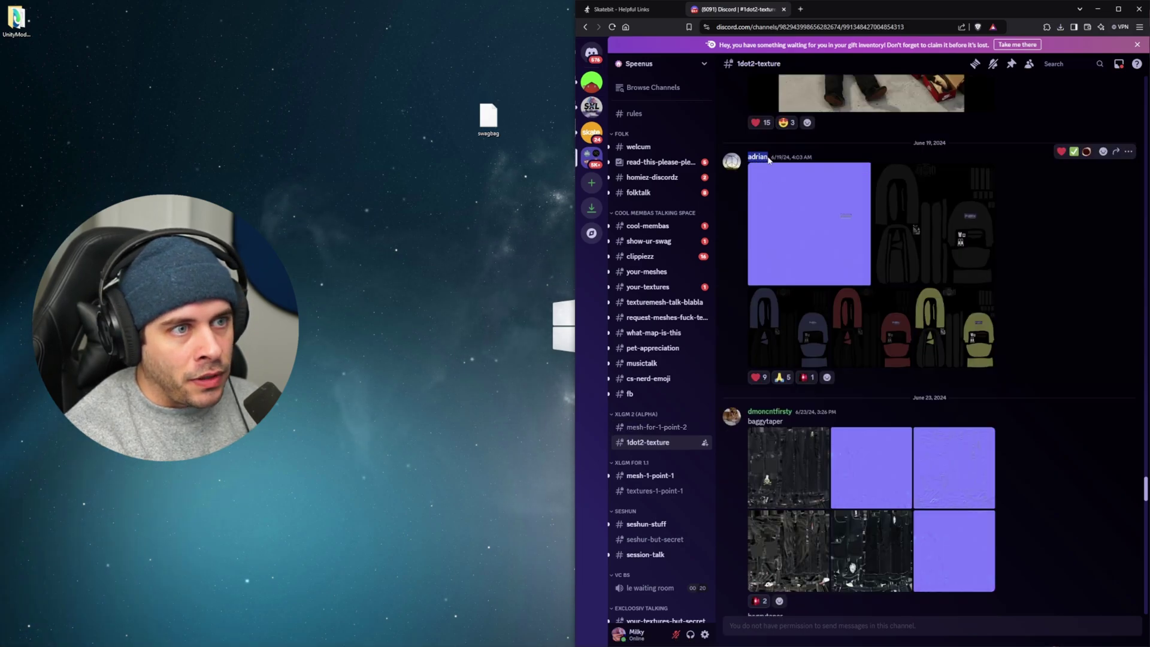
{"action": "left_click", "coordinate": [958, 219]}
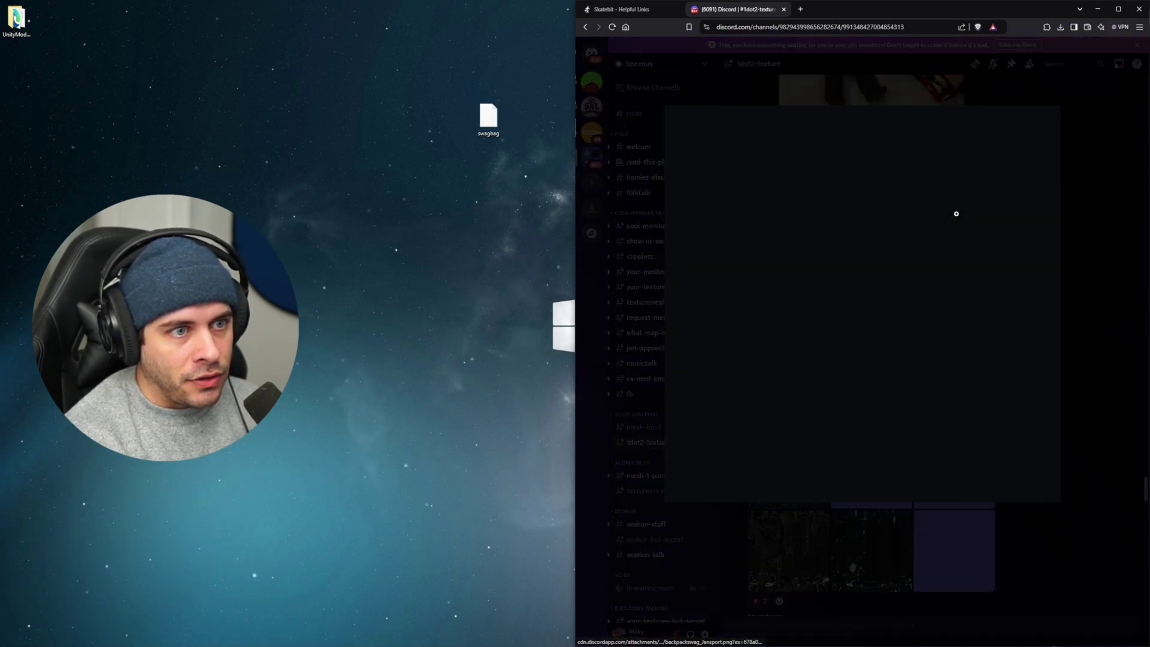
{"action": "left_click", "coordinate": [1094, 391]}
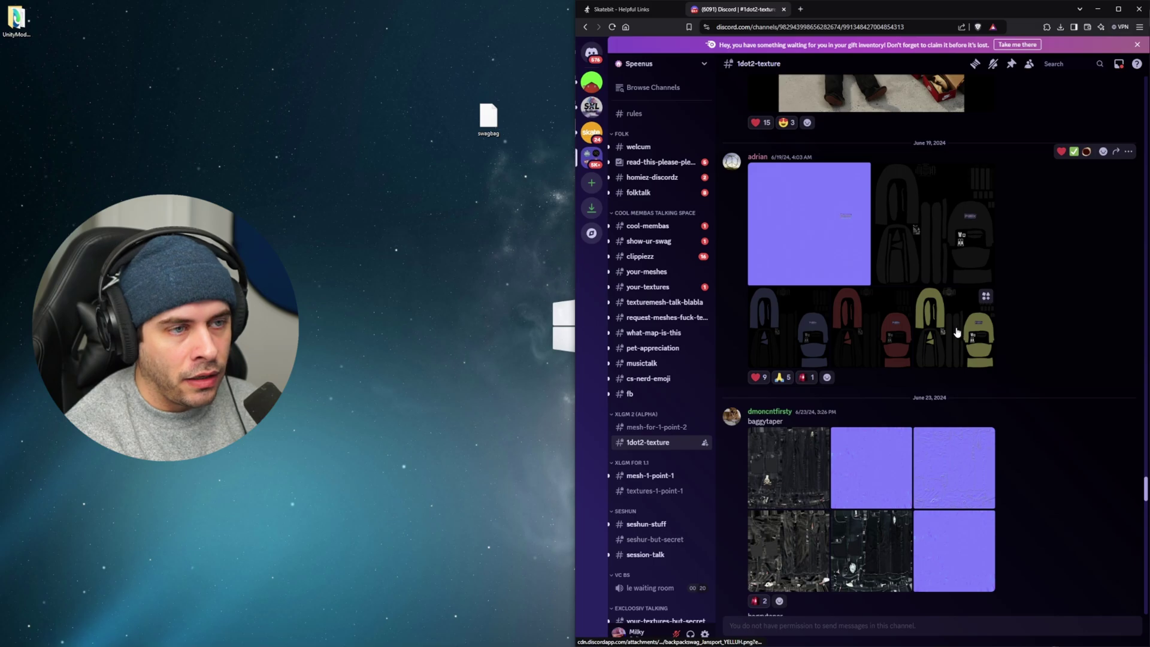
{"action": "left_click", "coordinate": [827, 226]}
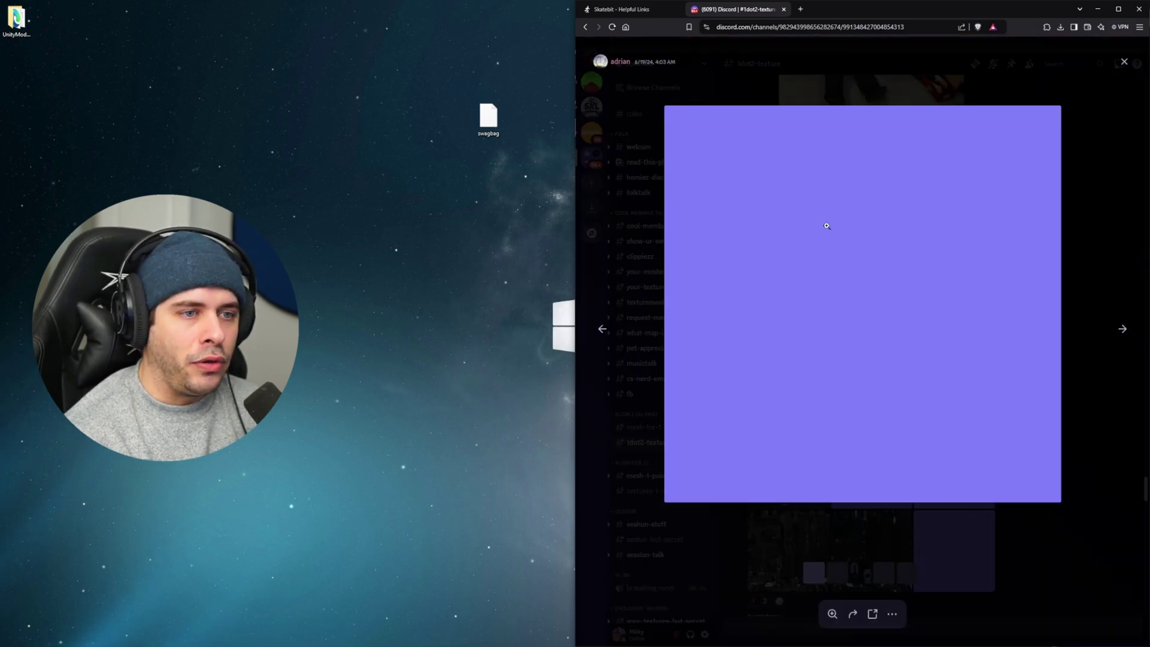
{"action": "left_click", "coordinate": [1098, 259]}
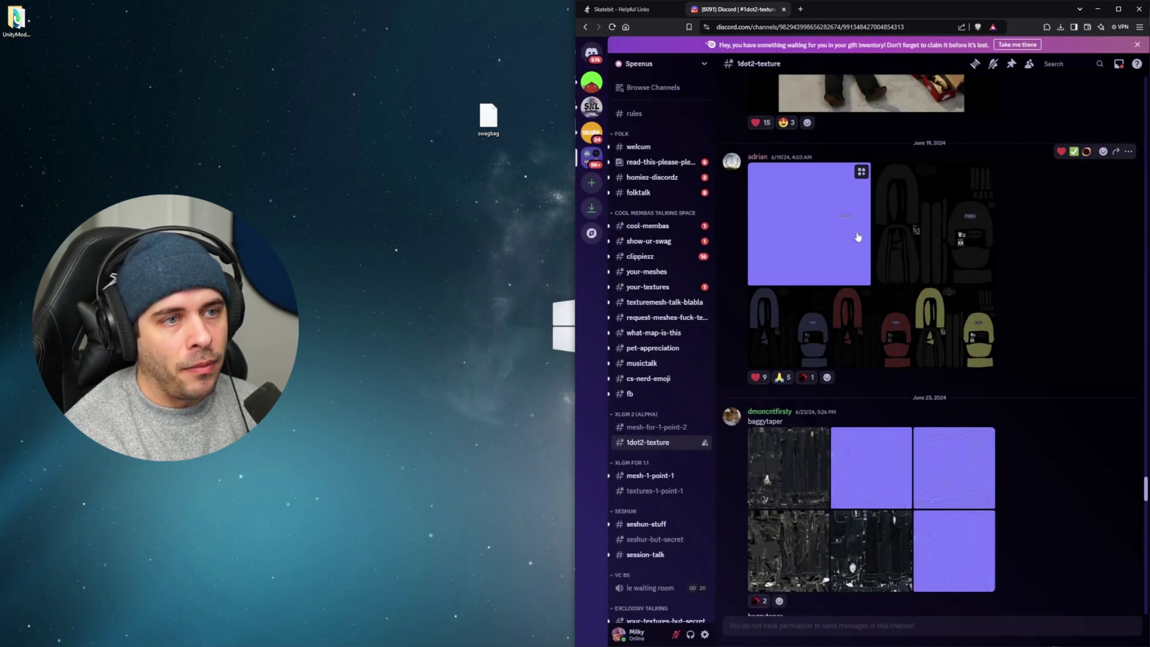
Save the purple backpack normal map image from the post to the desktop as a WEBP file.
{"action": "left_click", "coordinate": [824, 225]}
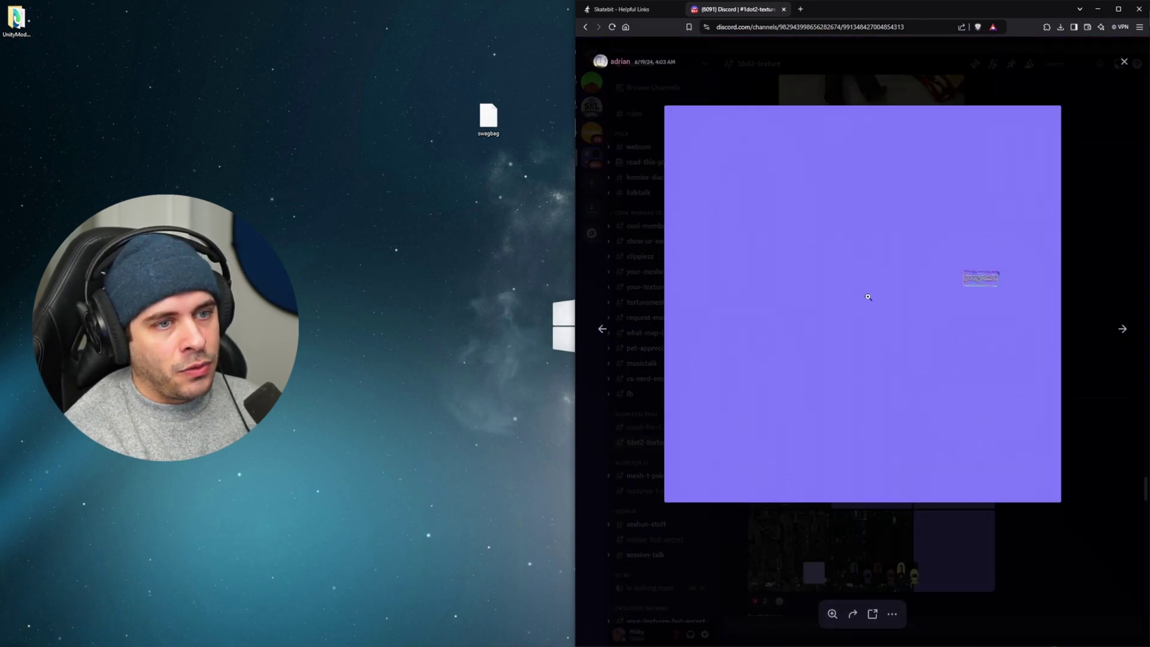
{"action": "right_click", "coordinate": [869, 297]}
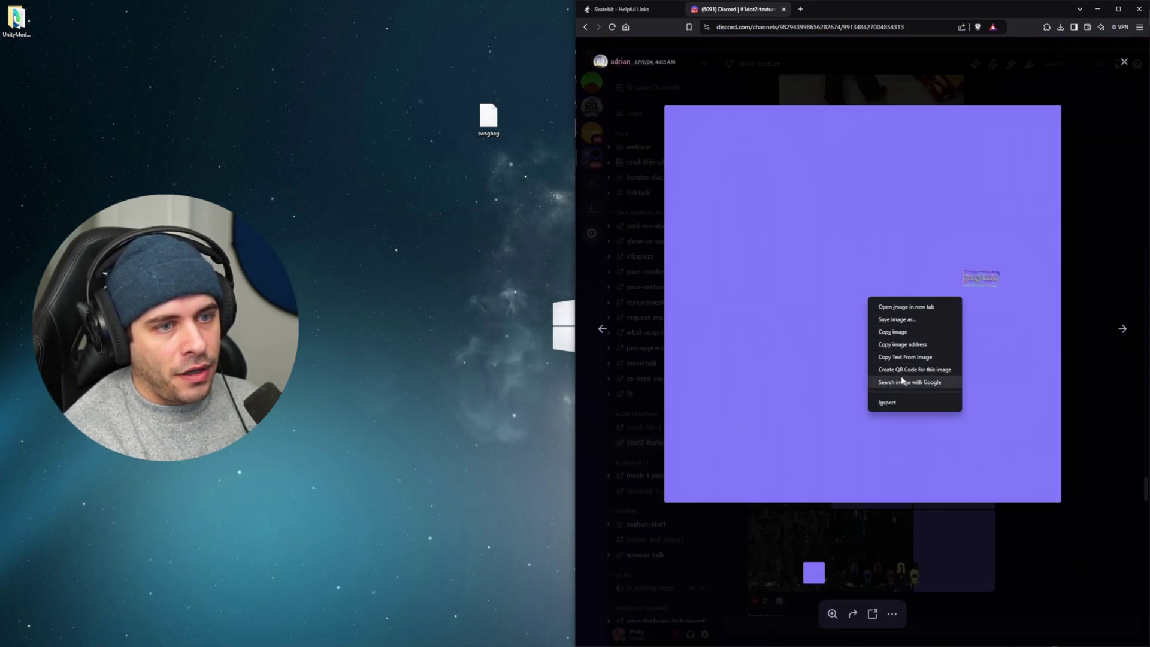
{"action": "left_click", "coordinate": [897, 319]}
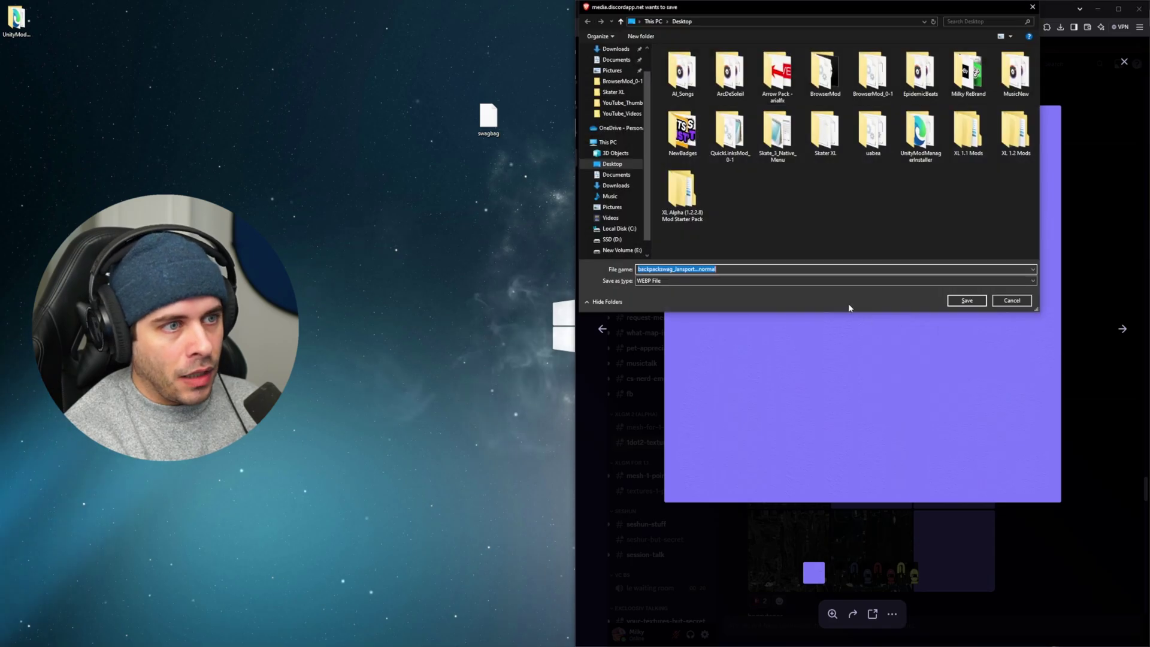
{"action": "left_click", "coordinate": [966, 301]}
{"action": "key", "text": "Escape"}
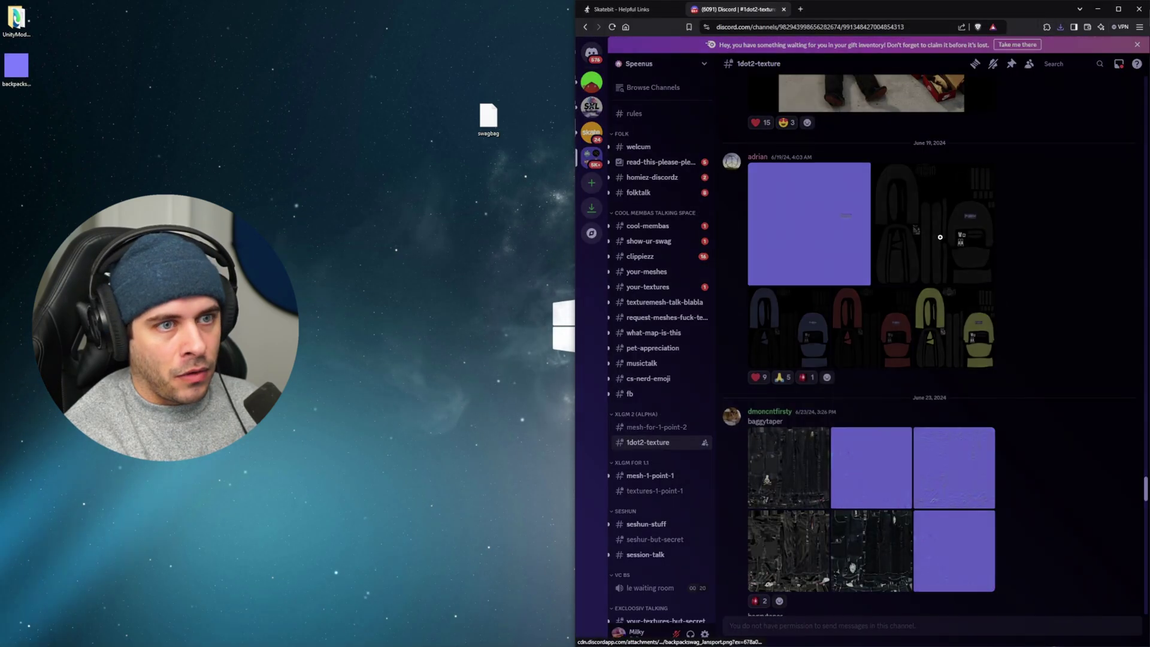
Open the black Jansport backpack texture from the same post and save the image to the desktop.
{"action": "left_click", "coordinate": [888, 277]}
{"action": "right_click", "coordinate": [899, 279]}
{"action": "left_click", "coordinate": [929, 299]}
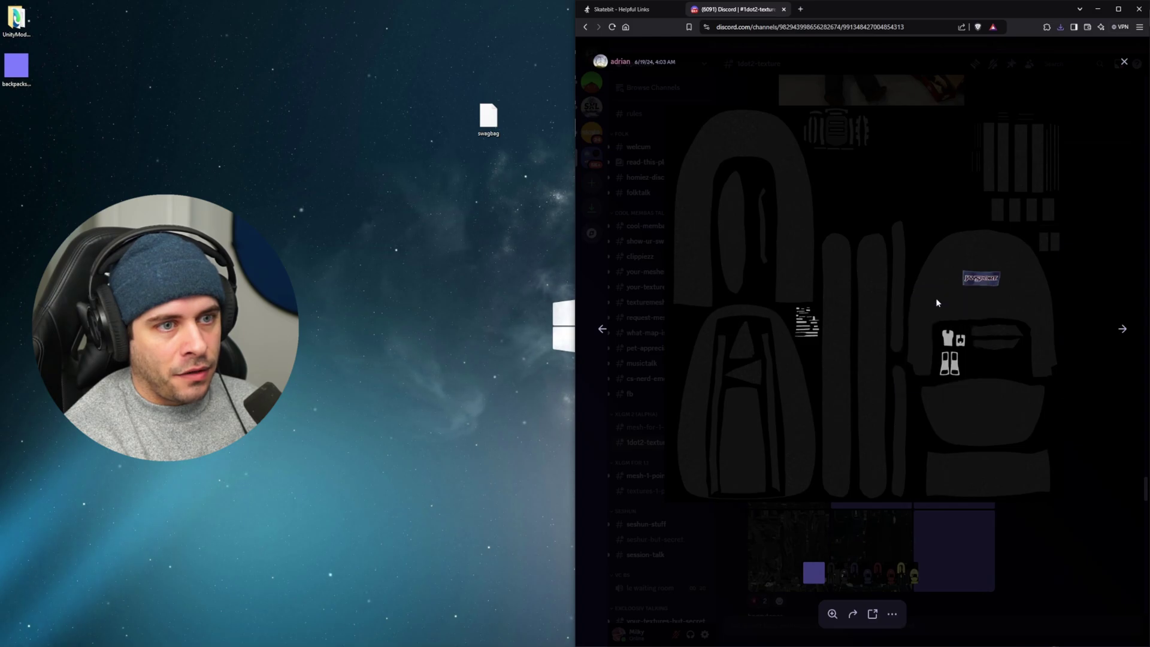
{"action": "left_click", "coordinate": [961, 304]}
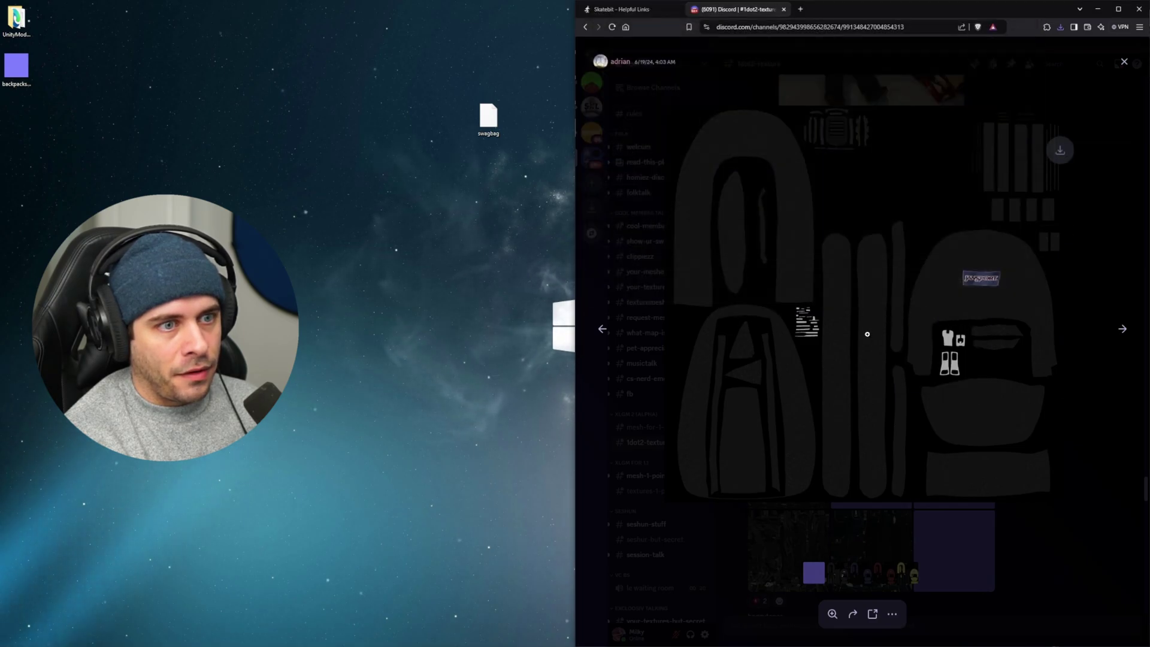
{"action": "key", "text": "Escape"}
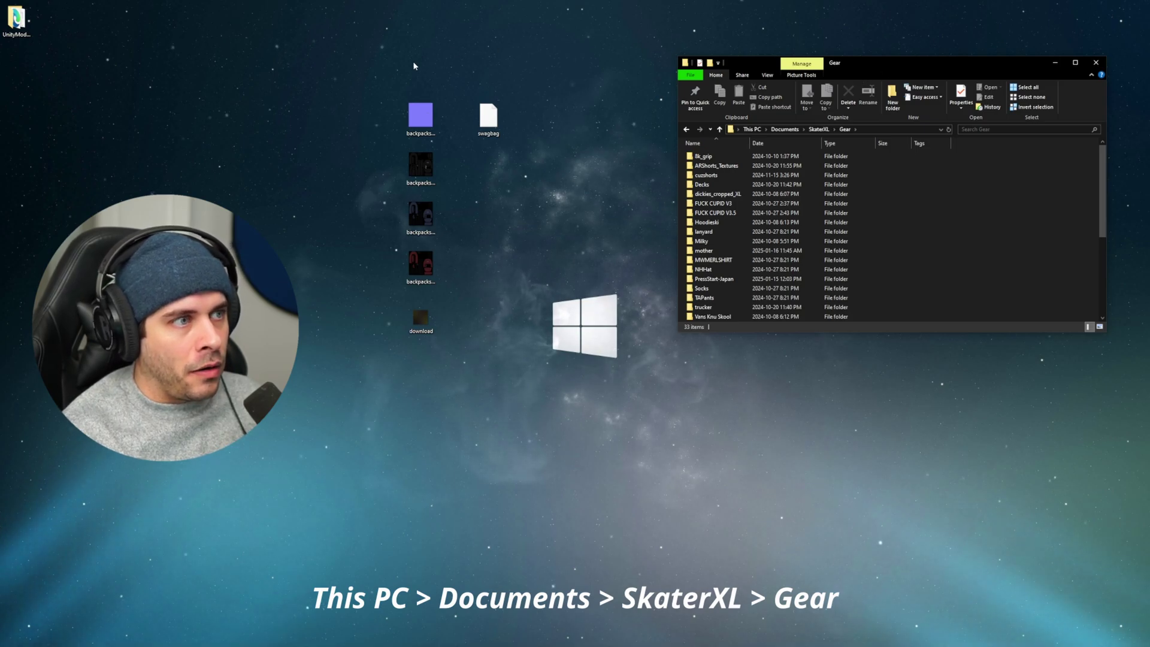
Move the five downloaded backpack texture images from the desktop into the SkaterXL Gear folder.
{"action": "left_click_drag", "start_coordinate": [381, 65], "coordinate": [436, 312]}
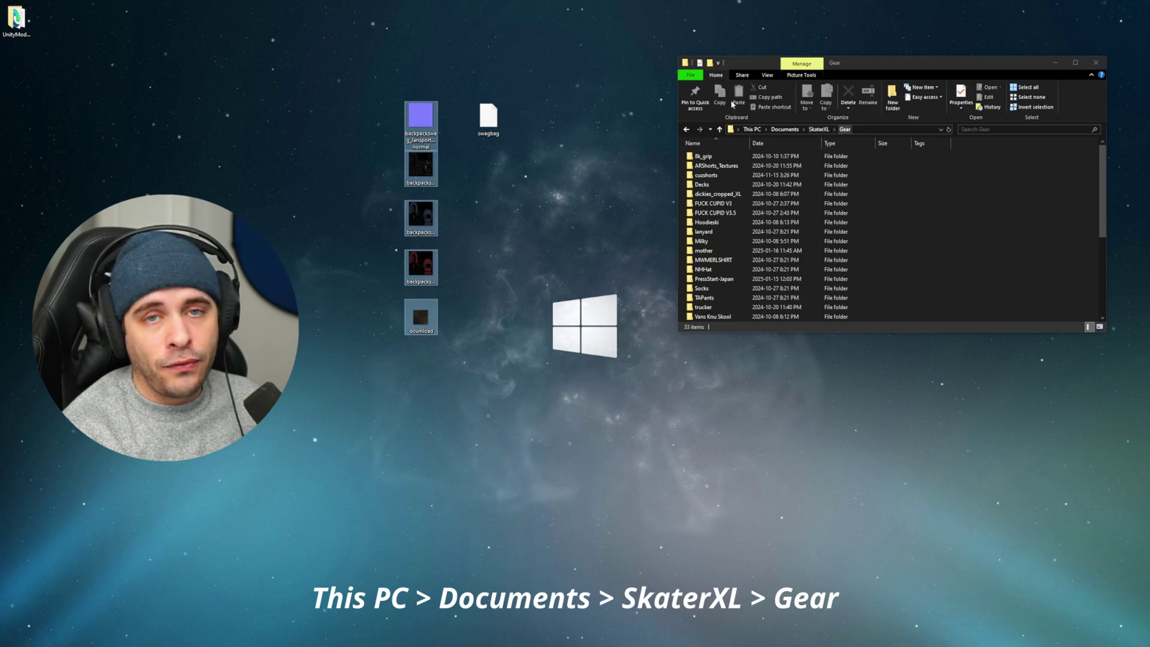
{"action": "left_click_drag", "start_coordinate": [429, 126], "coordinate": [987, 209]}
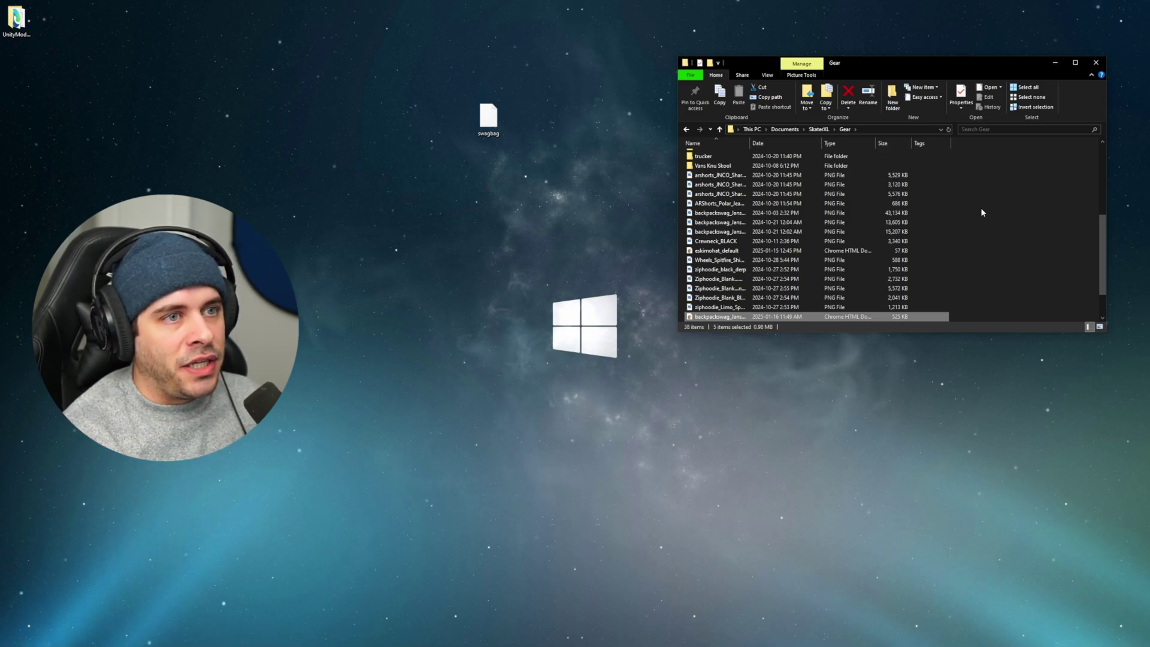
Move the swagbag file from the desktop into the Asset Packs folder inside SkaterXL's XLGearModifier folder.
{"action": "left_click_drag", "start_coordinate": [451, 71], "coordinate": [554, 194]}
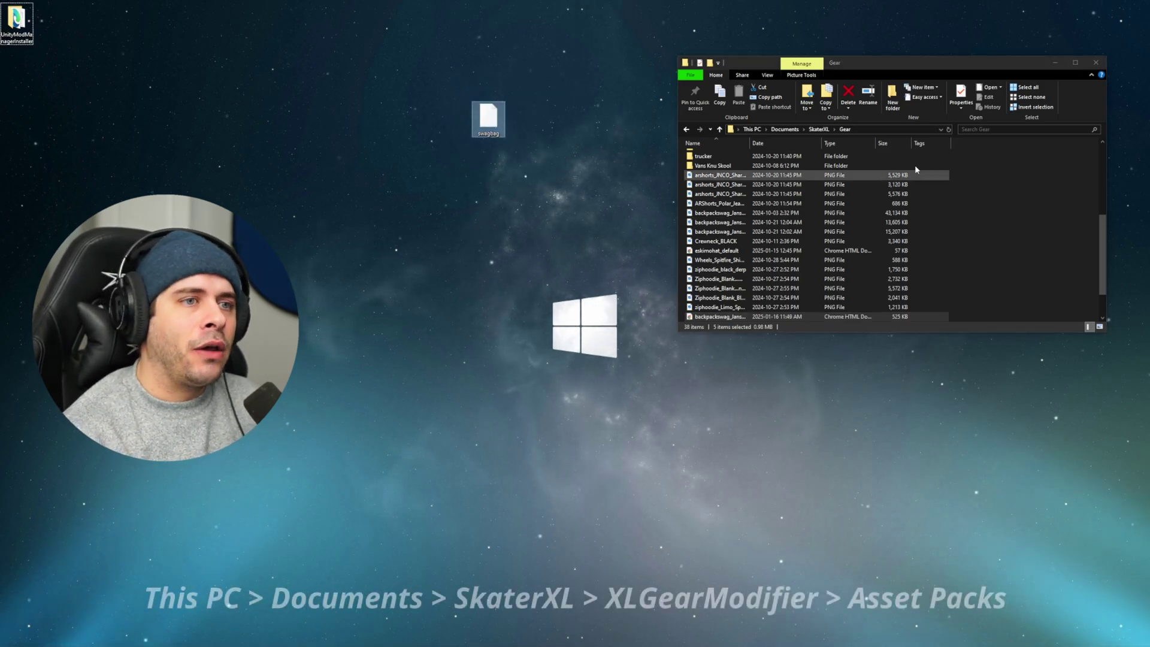
{"action": "left_click", "coordinate": [818, 130]}
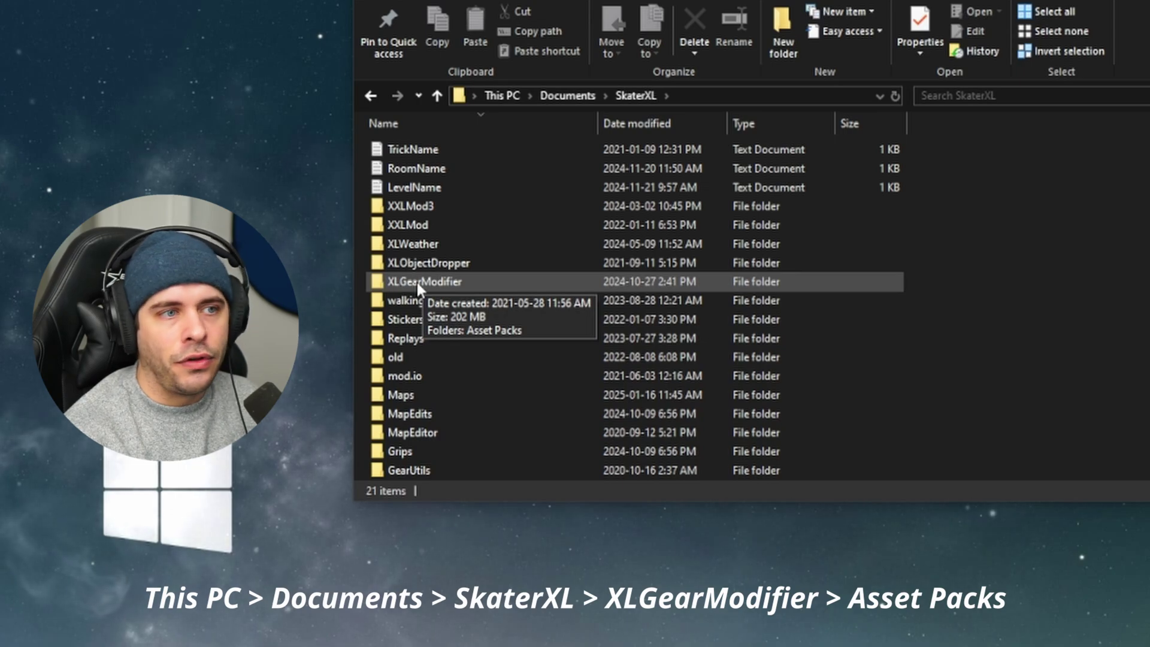
{"action": "double_click", "coordinate": [405, 282]}
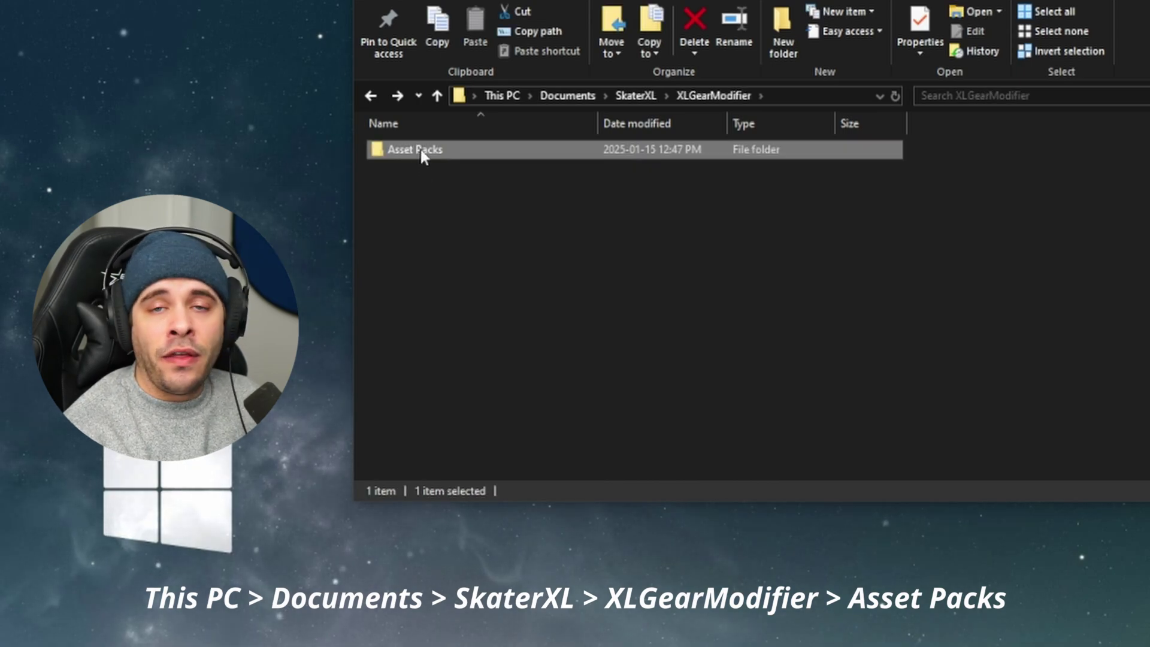
{"action": "double_click", "coordinate": [420, 150]}
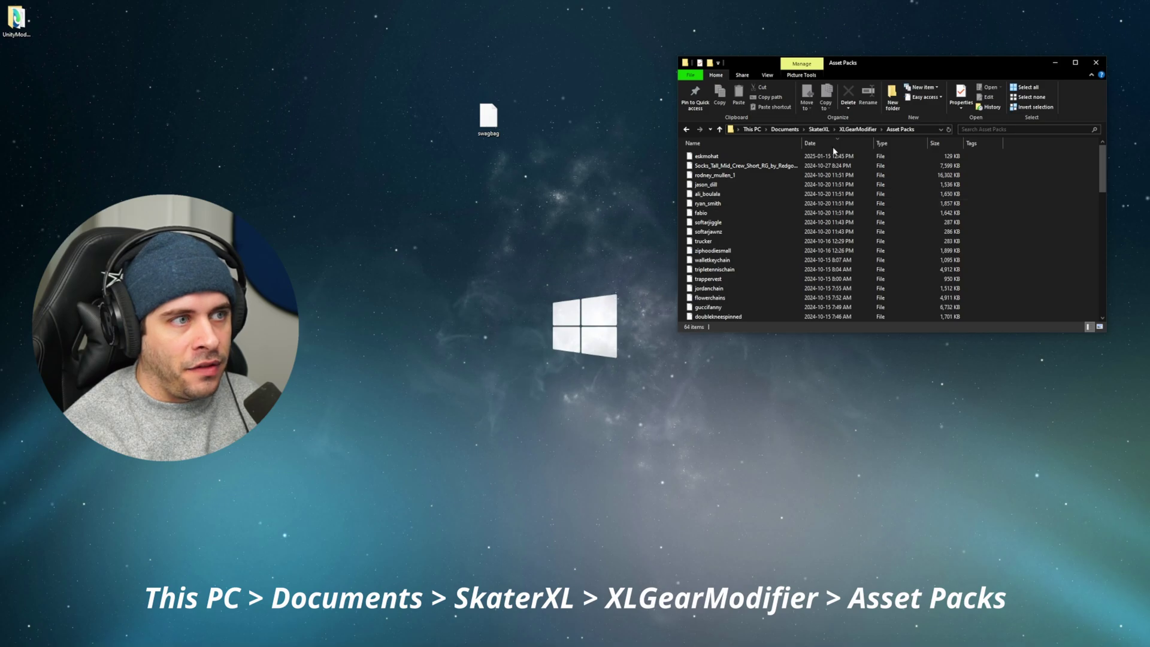
{"action": "left_click_drag", "start_coordinate": [567, 170], "coordinate": [462, 89]}
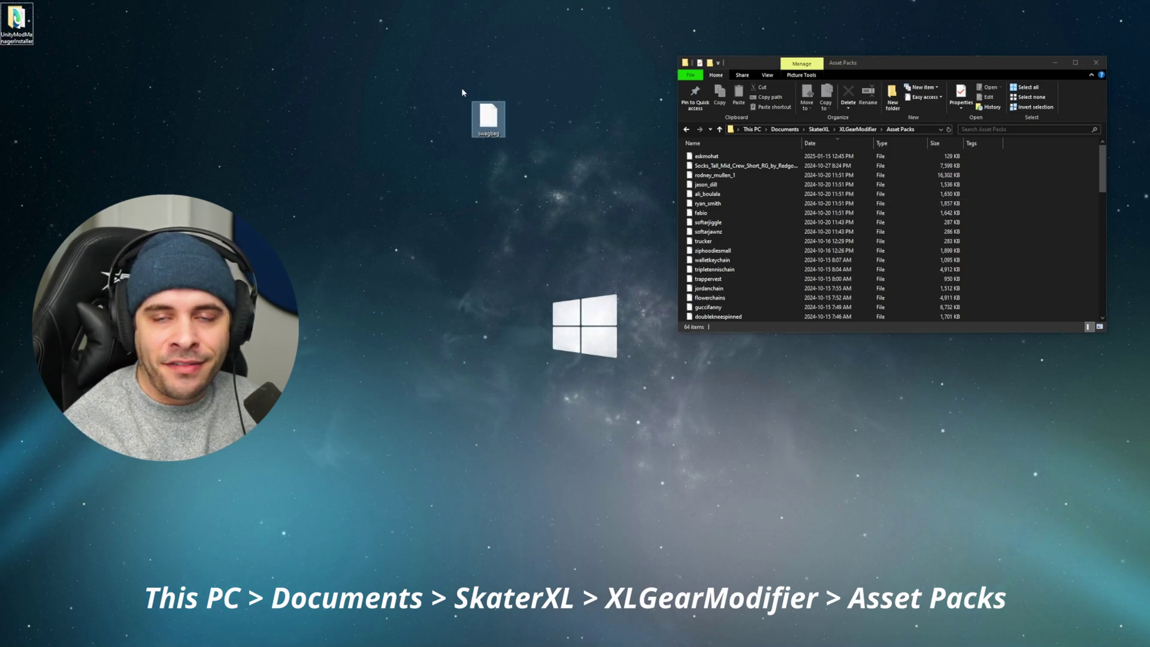
{"action": "left_click_drag", "start_coordinate": [571, 193], "coordinate": [1013, 234]}
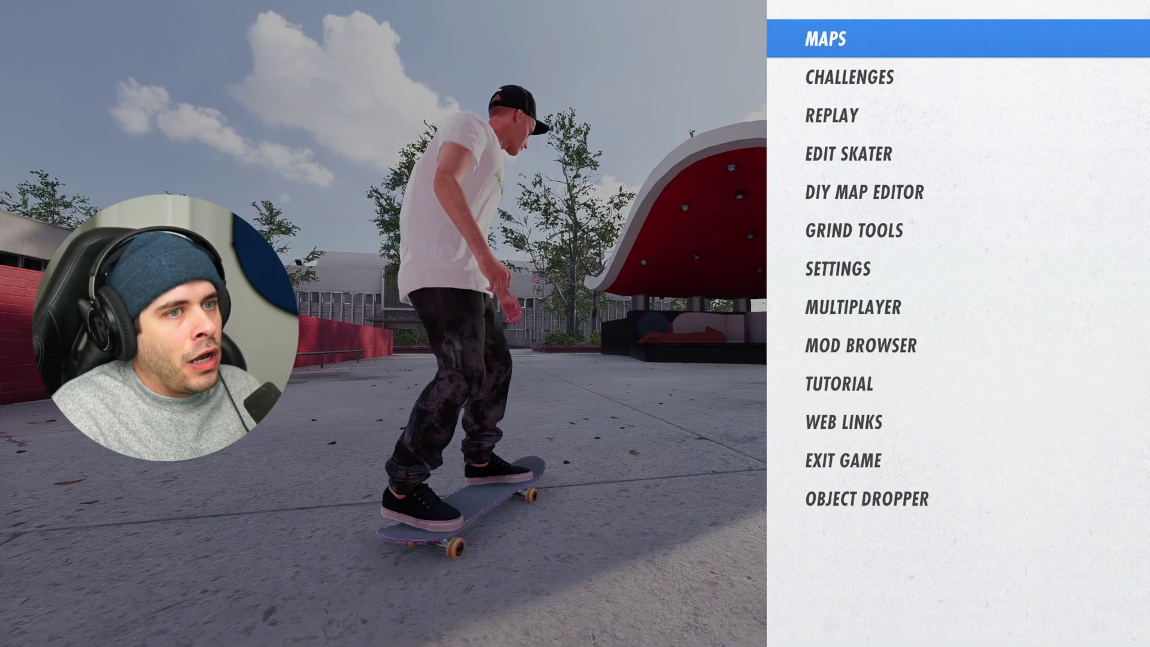
Open the skater editor for the Male Standard character and go to the Custom Meshes category.
{"action": "key", "text": "Down"}
{"action": "key", "text": "Down"}
{"action": "key", "text": "Down"}
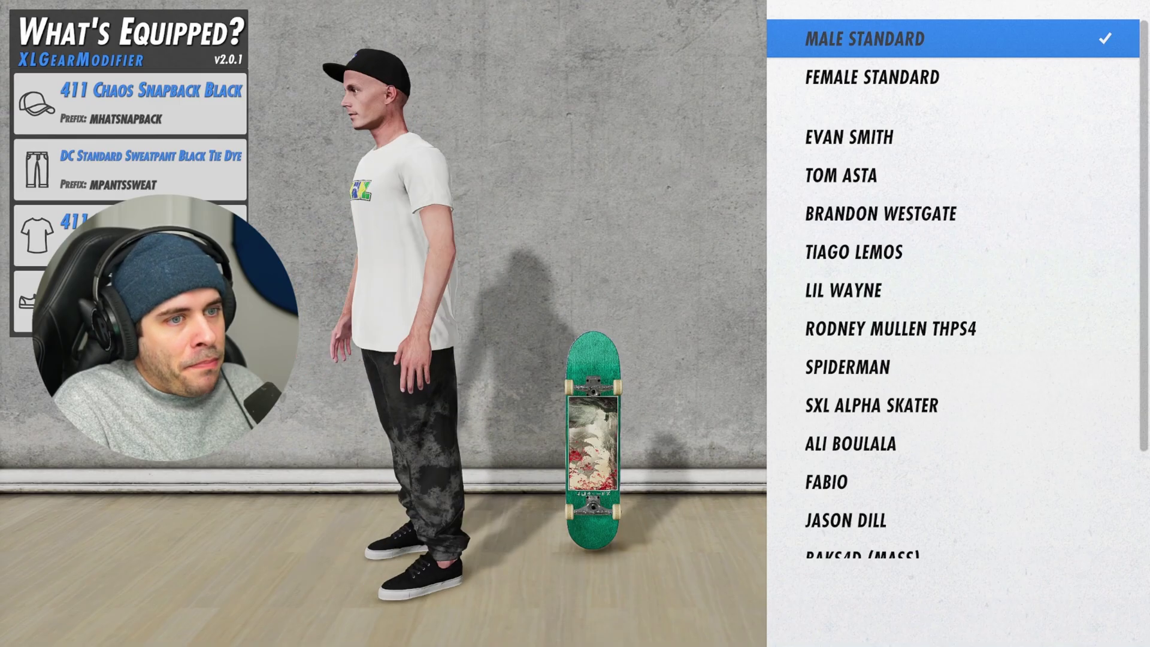
{"action": "key", "text": "Return"}
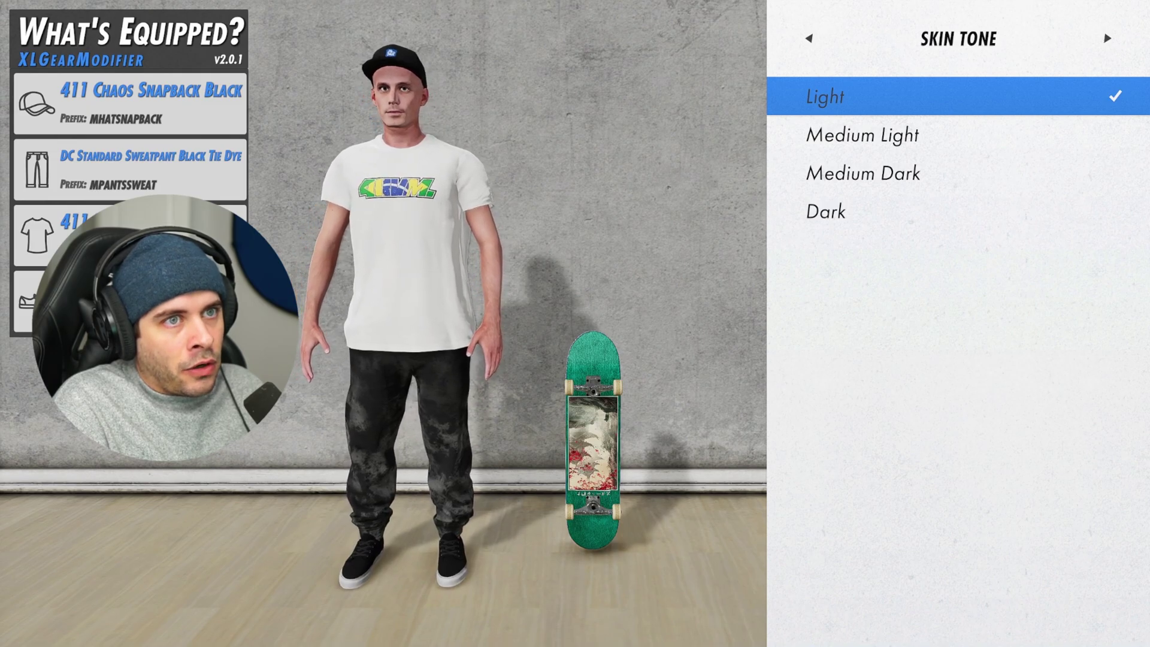
{"action": "key", "text": "Right"}
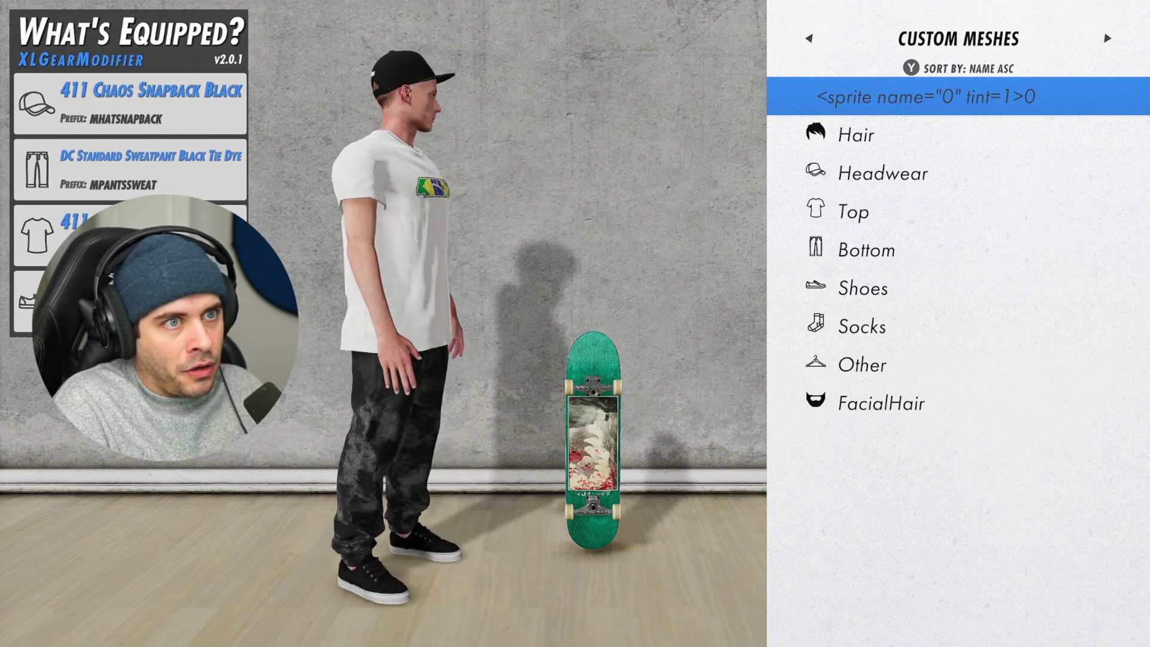
Equip texture 5 of the 1 dickiescropXL pants from the custom bottom meshes.
{"action": "key", "text": "Down"}
{"action": "key", "text": "Down"}
{"action": "key", "text": "Down"}
{"action": "key", "text": "Down"}
{"action": "key", "text": "Return"}
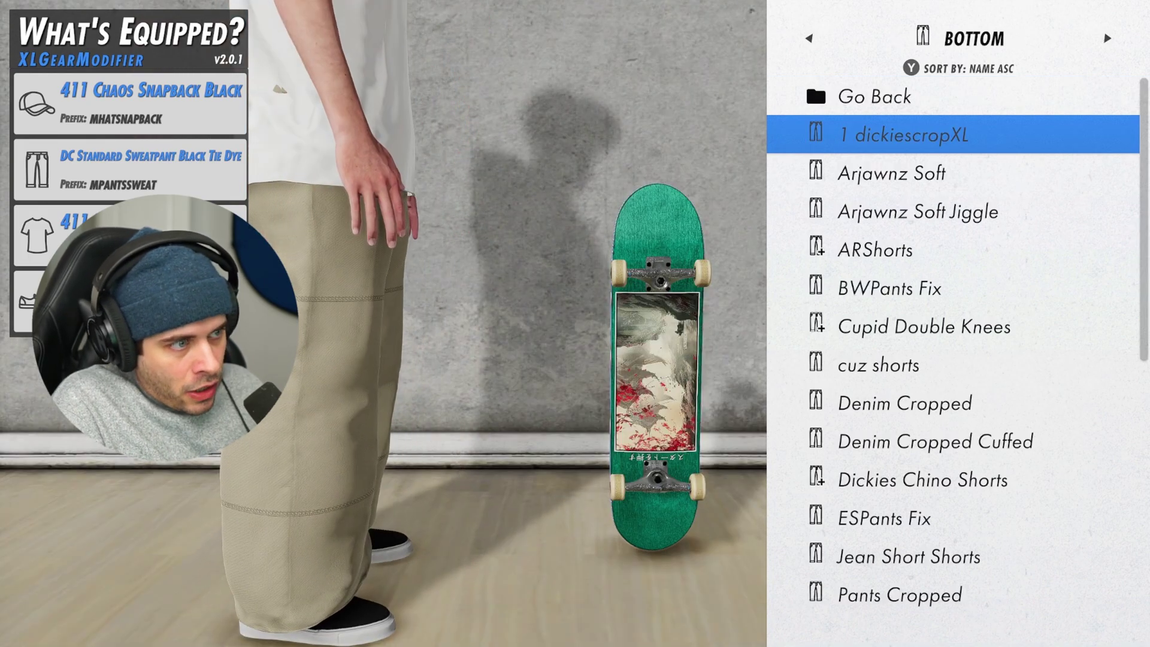
{"action": "key", "text": "Return"}
{"action": "key", "text": "Down"}
{"action": "key", "text": "Down"}
{"action": "key", "text": "Down"}
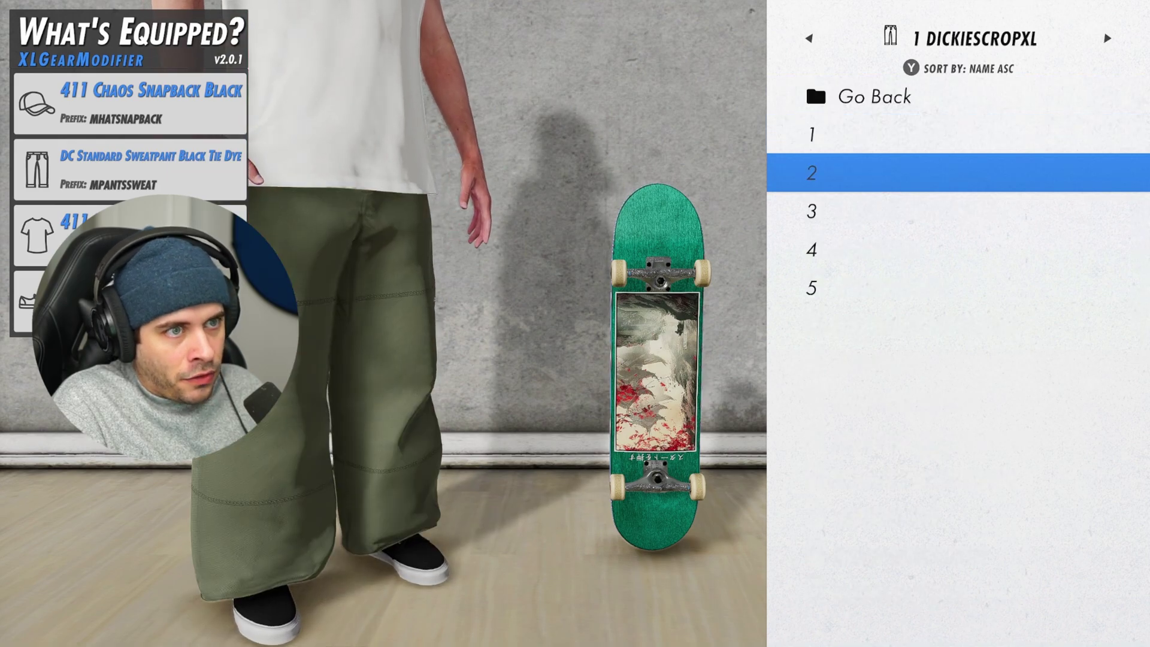
{"action": "key", "text": "Down"}
{"action": "key", "text": "Return"}
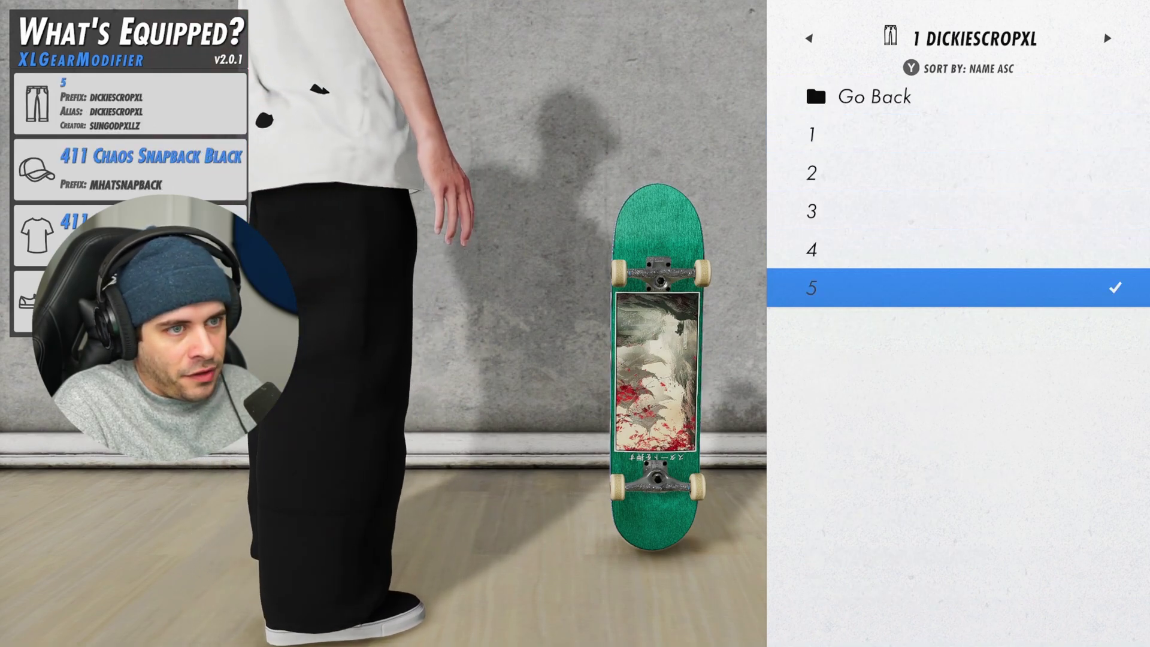
{"action": "key", "text": "Escape"}
{"action": "key", "text": "Down"}
{"action": "key", "text": "Up"}
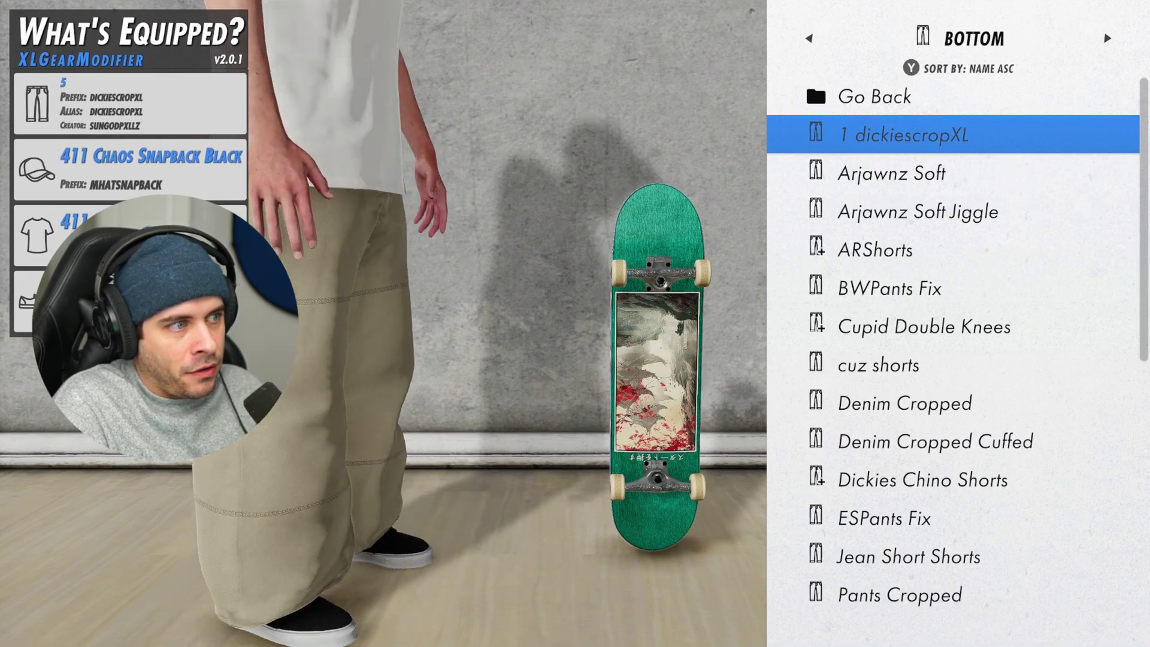
Equip the black Knu Skool Popped Tongue shoes from the custom meshes and leave the gear selection.
{"action": "key", "text": "Right"}
{"action": "key", "text": "Down"}
{"action": "key", "text": "Down"}
{"action": "key", "text": "Down"}
{"action": "key", "text": "Down"}
{"action": "key", "text": "Down"}
{"action": "key", "text": "Down"}
{"action": "key", "text": "Down"}
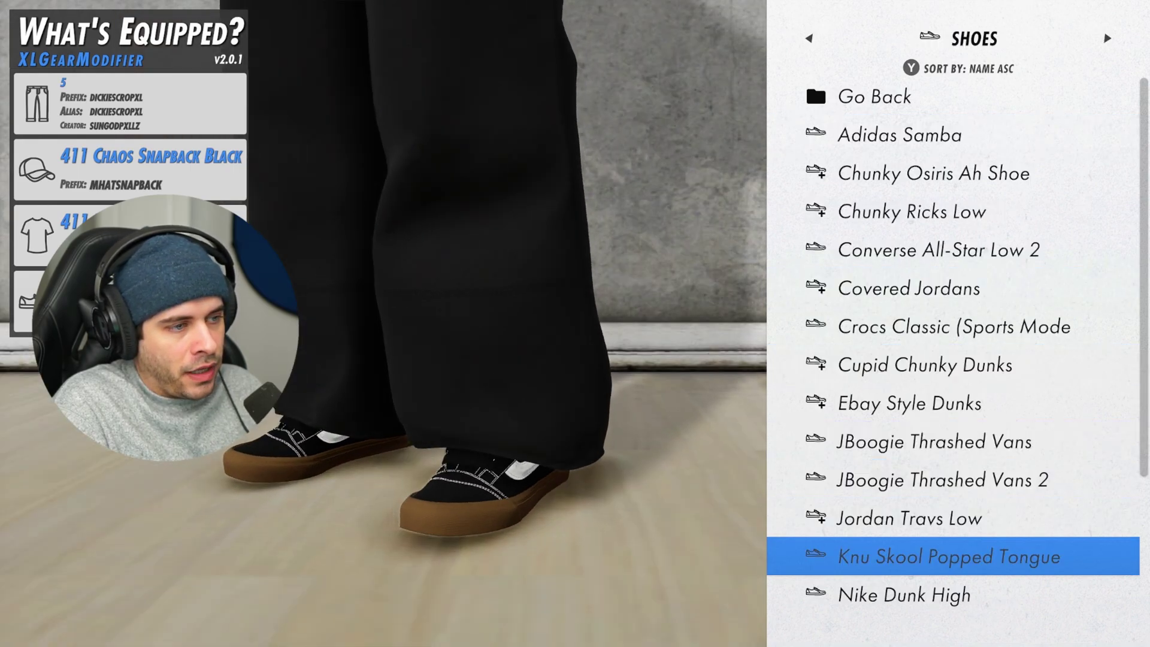
{"action": "key", "text": "Return"}
{"action": "key", "text": "Down"}
{"action": "key", "text": "Return"}
{"action": "key", "text": "Escape"}
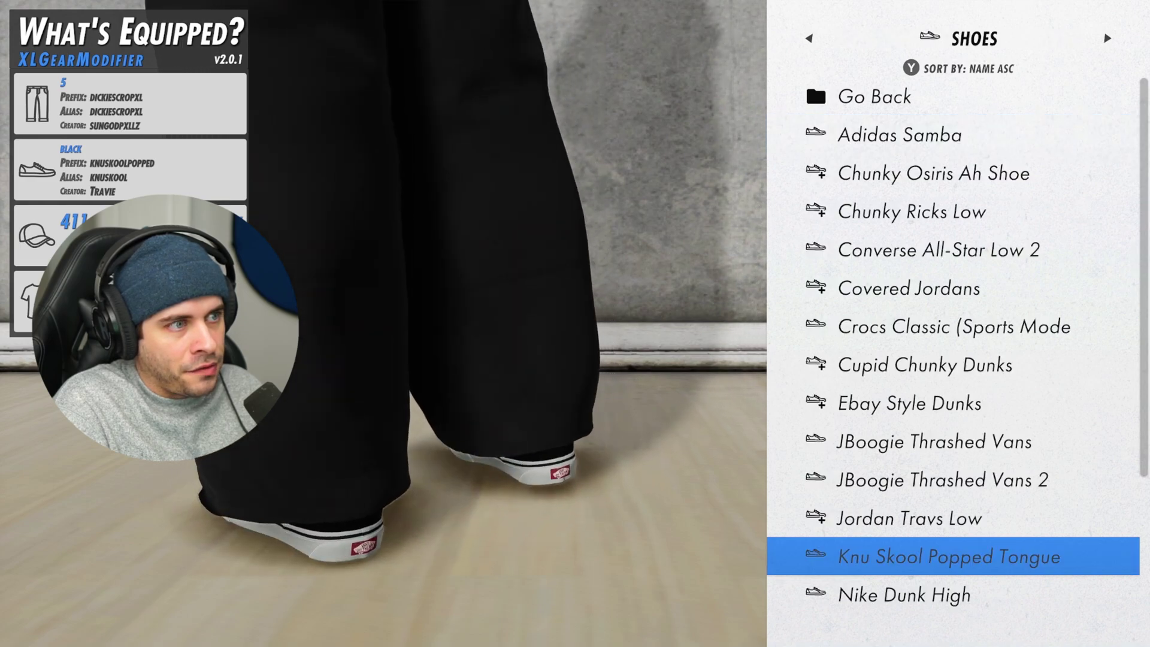
{"action": "key", "text": "Escape"}
{"action": "key", "text": "Escape"}
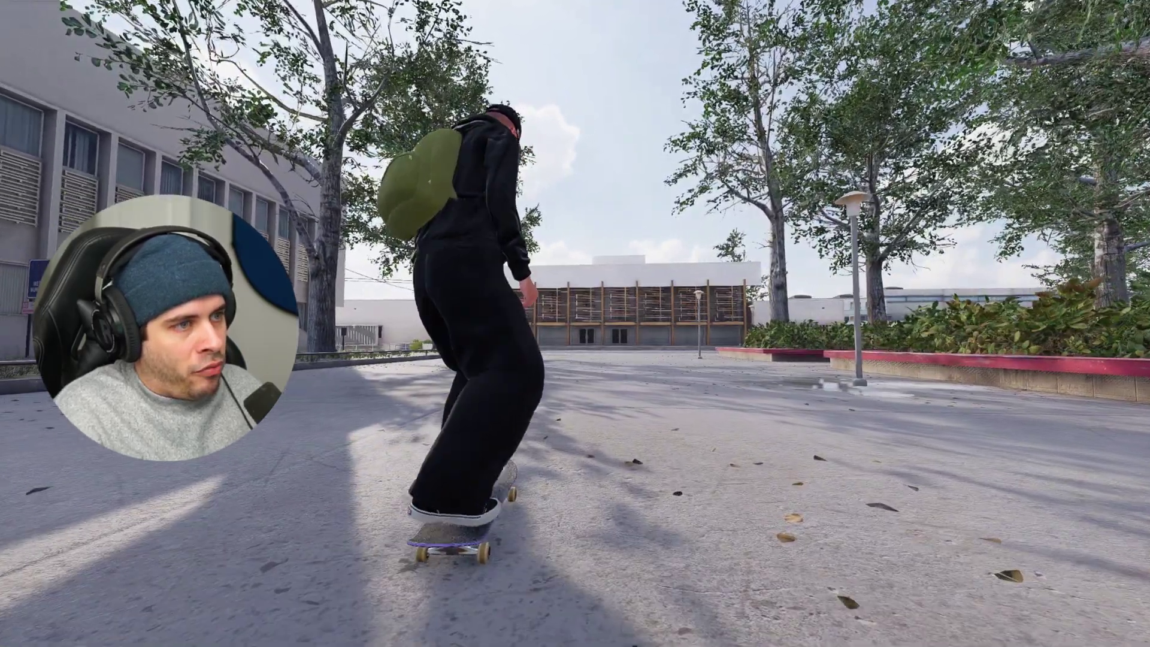
Open the XXLMod3 presets, go through the Stats and Stances categories to Steeze, and load the Milky_October-2024_STEEZE preset.
{"action": "key", "text": "F12"}
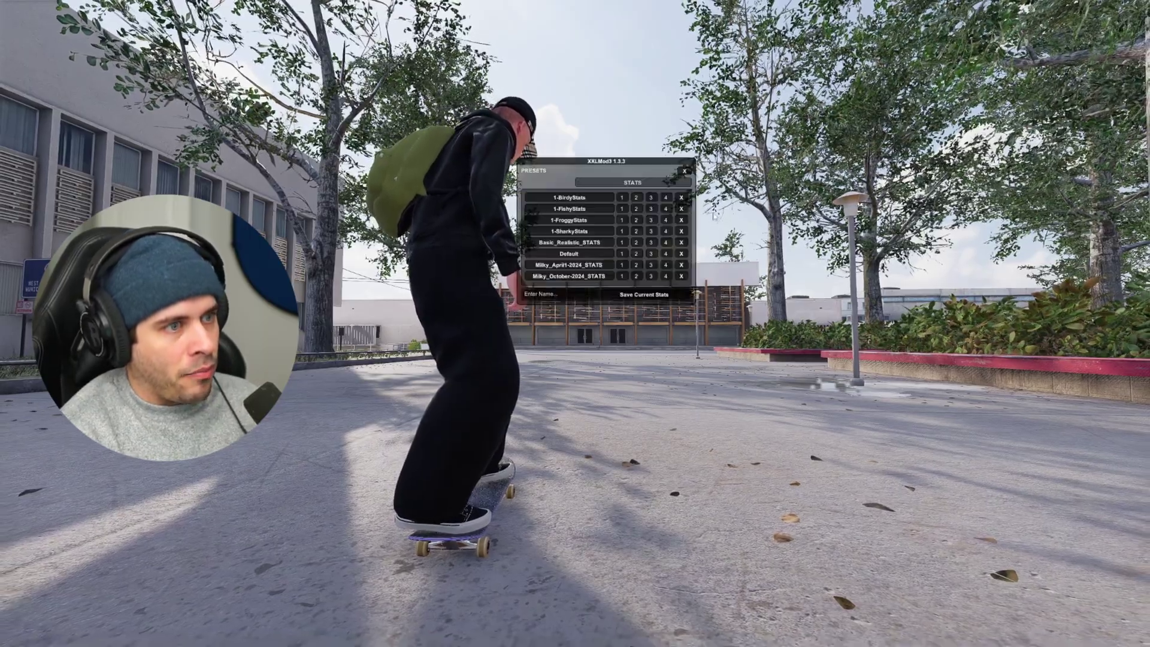
{"action": "left_click_drag", "start_coordinate": [659, 162], "coordinate": [763, 145]}
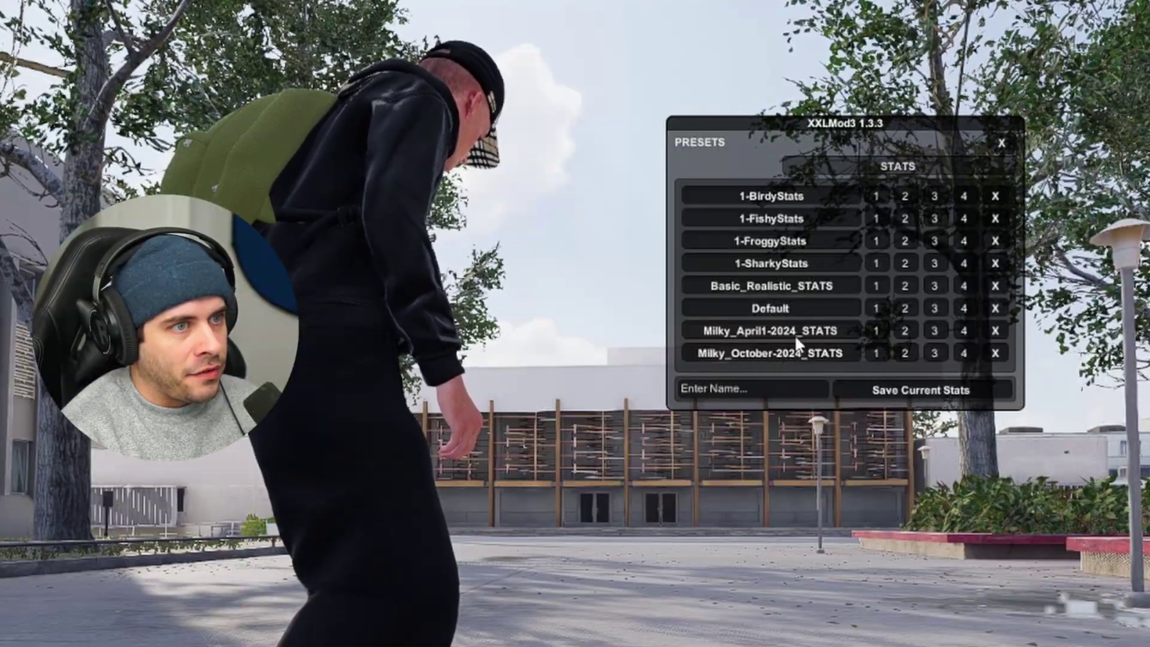
{"action": "left_click", "coordinate": [893, 169]}
{"action": "left_click", "coordinate": [914, 198]}
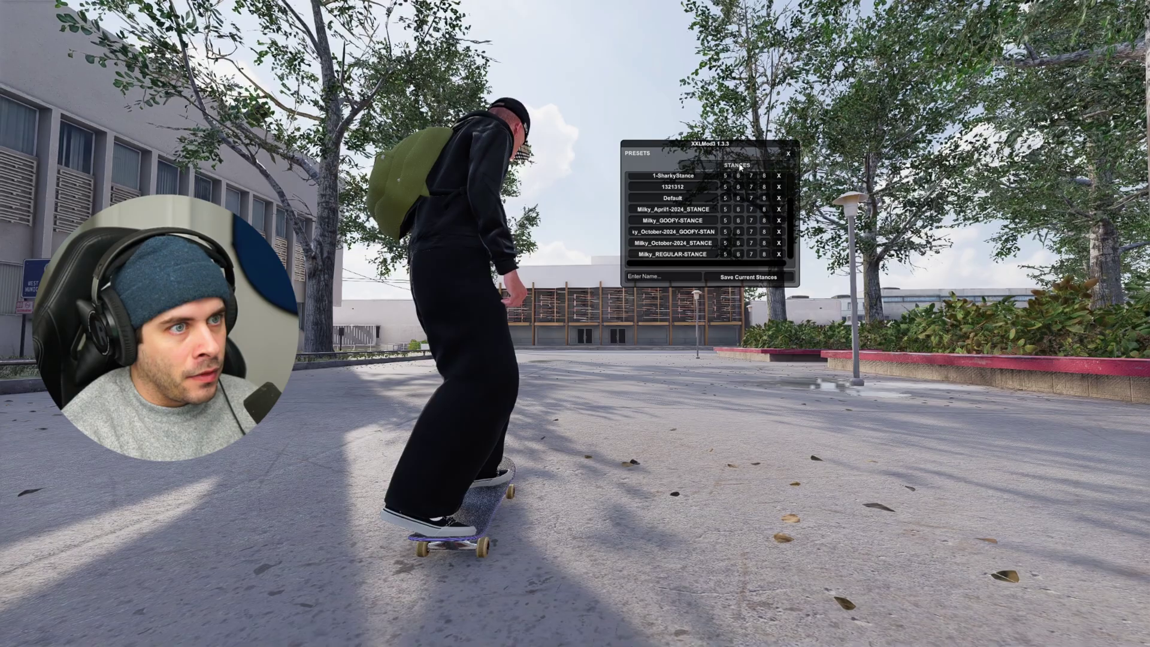
{"action": "left_click", "coordinate": [741, 168]}
{"action": "left_click", "coordinate": [752, 191]}
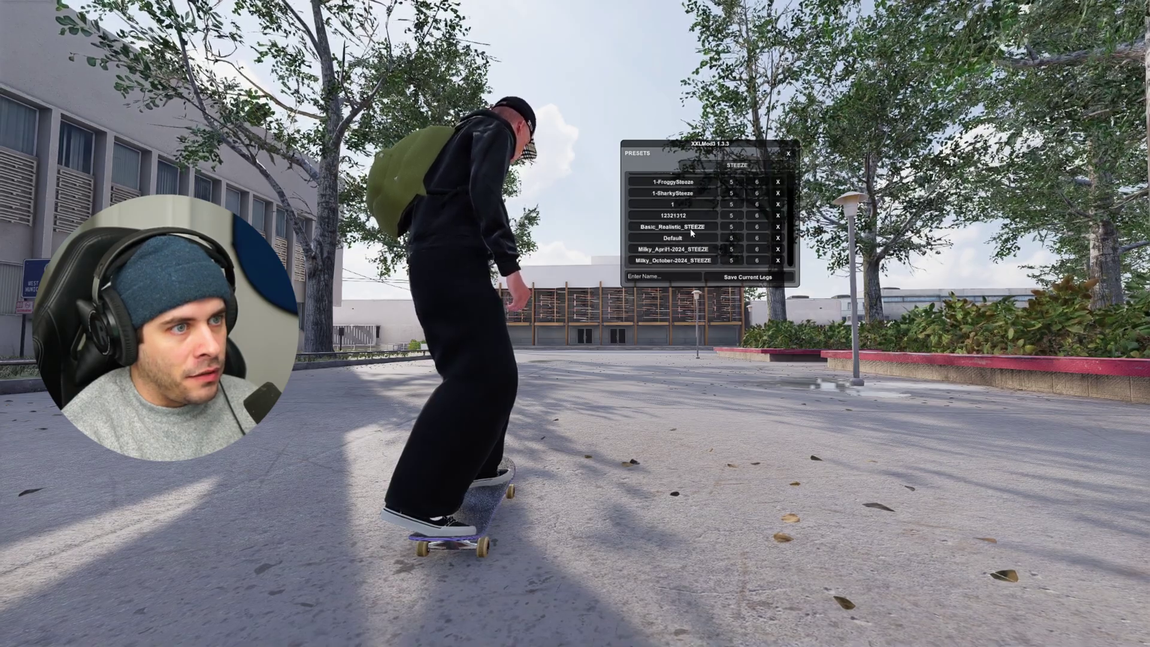
{"action": "left_click", "coordinate": [683, 261]}
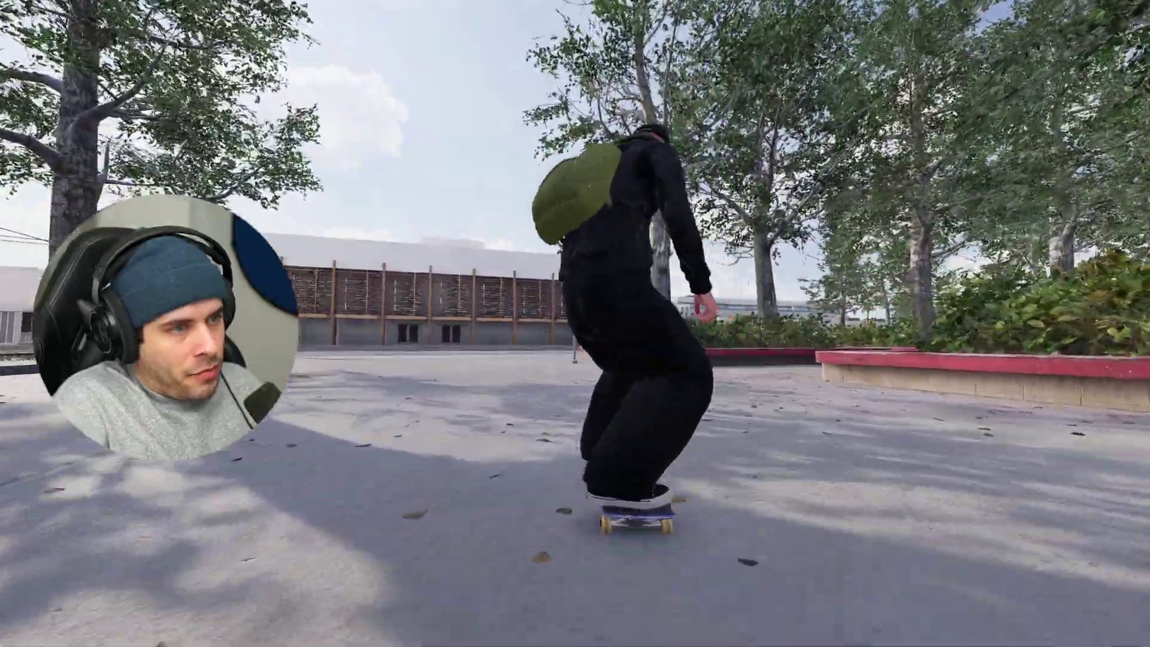